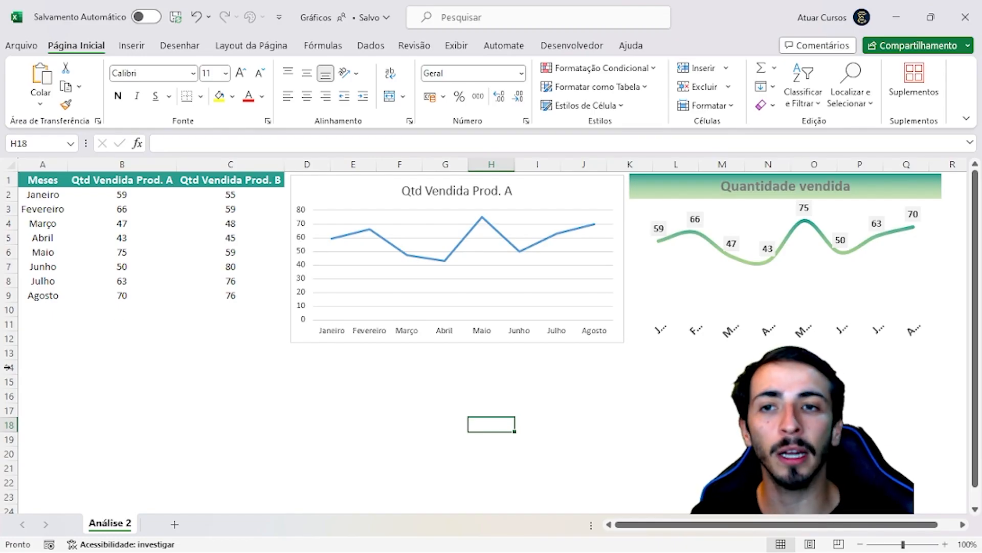
Examine the months listed in the Meses column, from Janeiro to Agosto
left_click(56, 194)
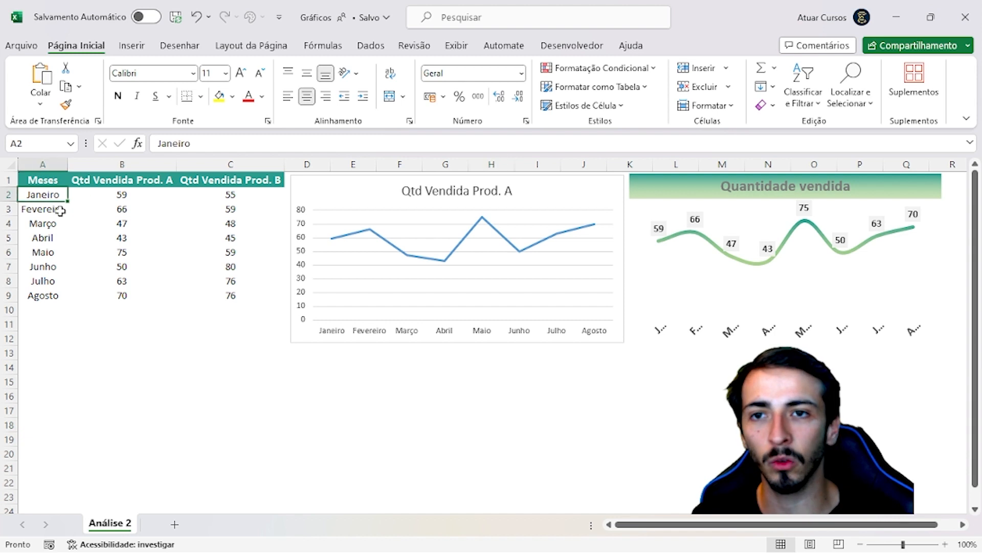
left_click(60, 209)
left_click(60, 225)
left_click(59, 238)
left_click(58, 253)
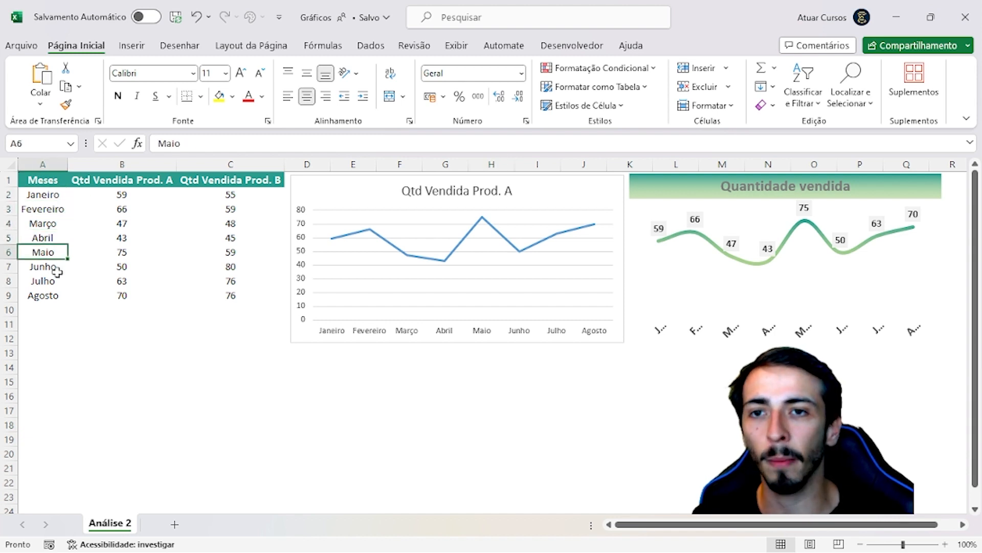
left_click(57, 267)
left_click(58, 281)
left_click(60, 295)
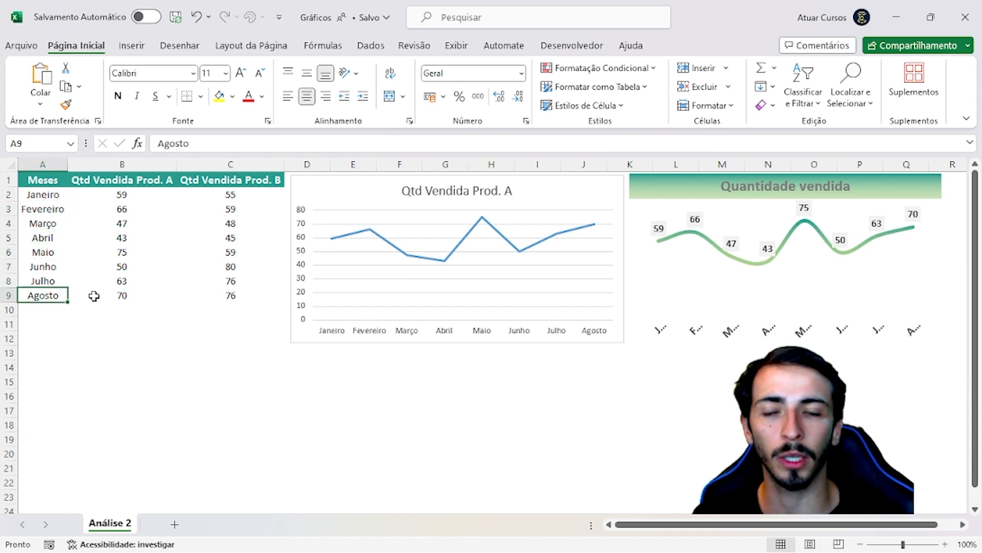
Examine the monthly quantities in the Qtd Vendida Prod. A column against their months
left_click(130, 165)
left_click(133, 193)
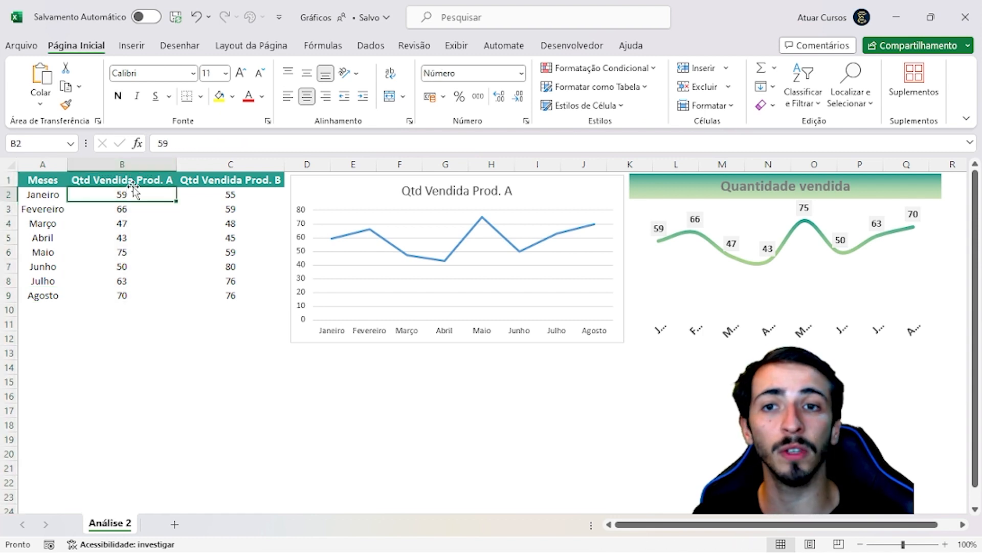
left_click(145, 222)
left_click(141, 211)
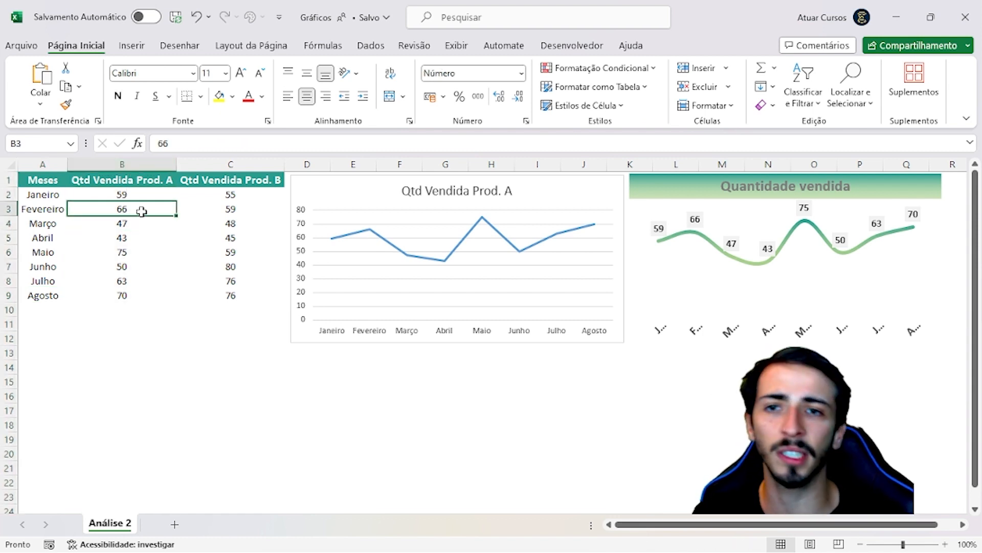
left_click(146, 225)
left_click(146, 238)
left_click(146, 253)
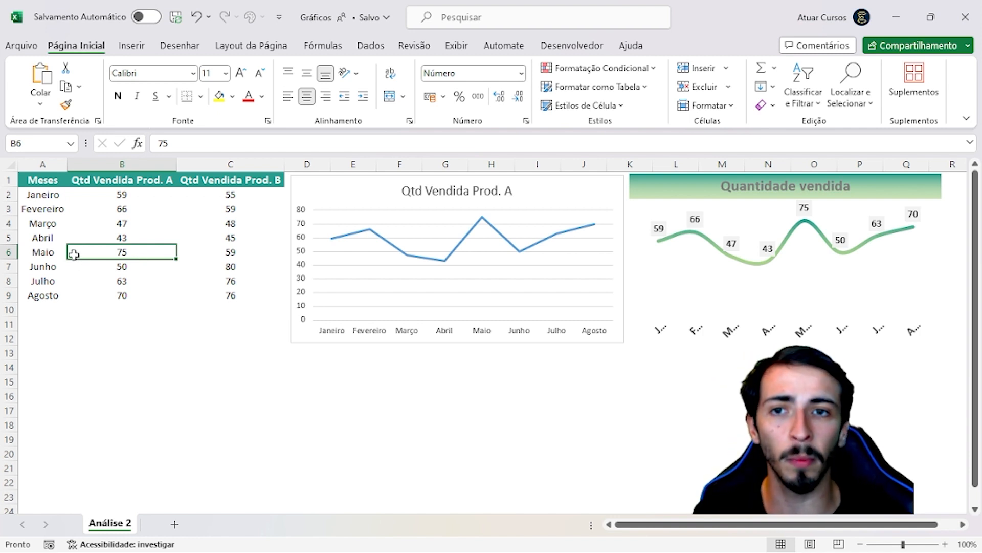
left_click(134, 268)
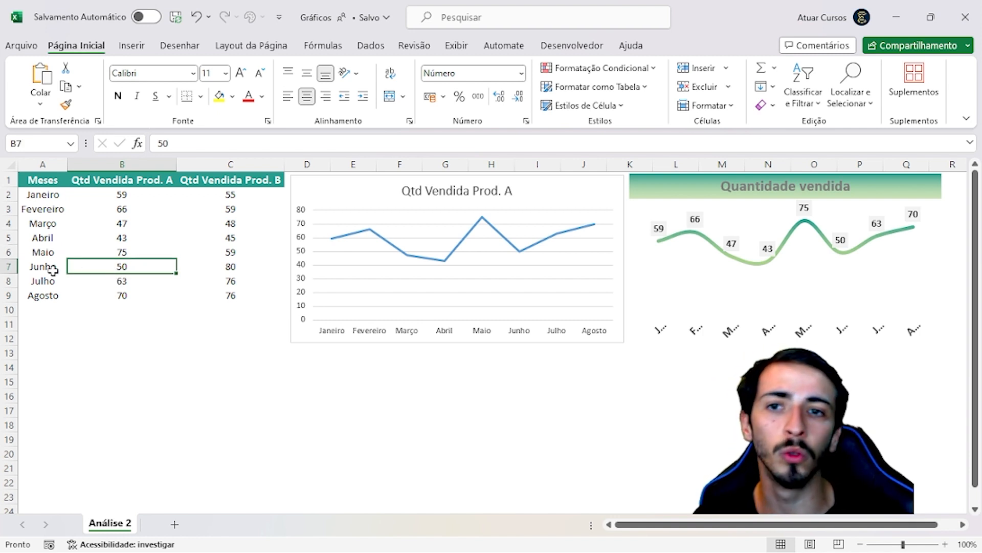
left_click(139, 283)
left_click(55, 280)
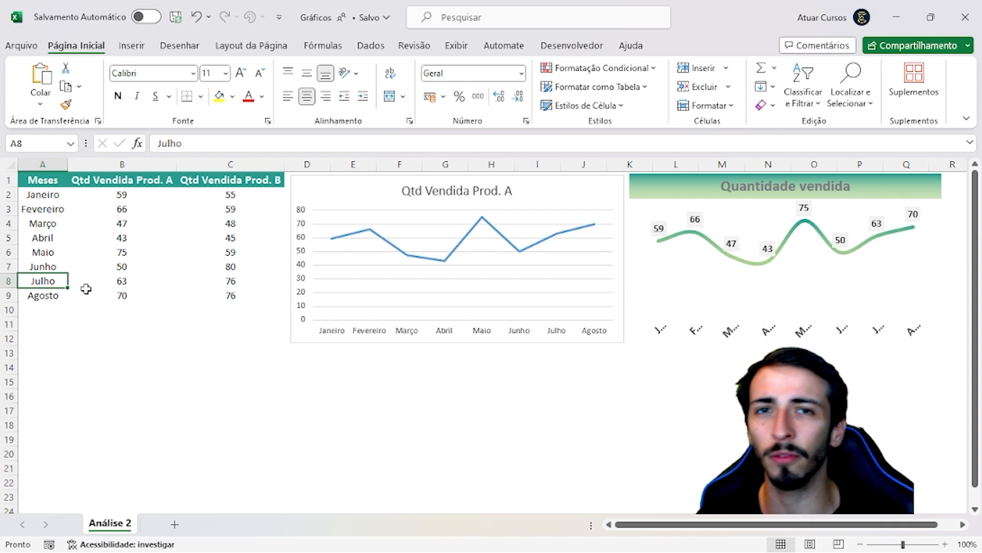
Examine the monthly quantities in the Qtd Vendida Prod. B column against their months
left_click(231, 163)
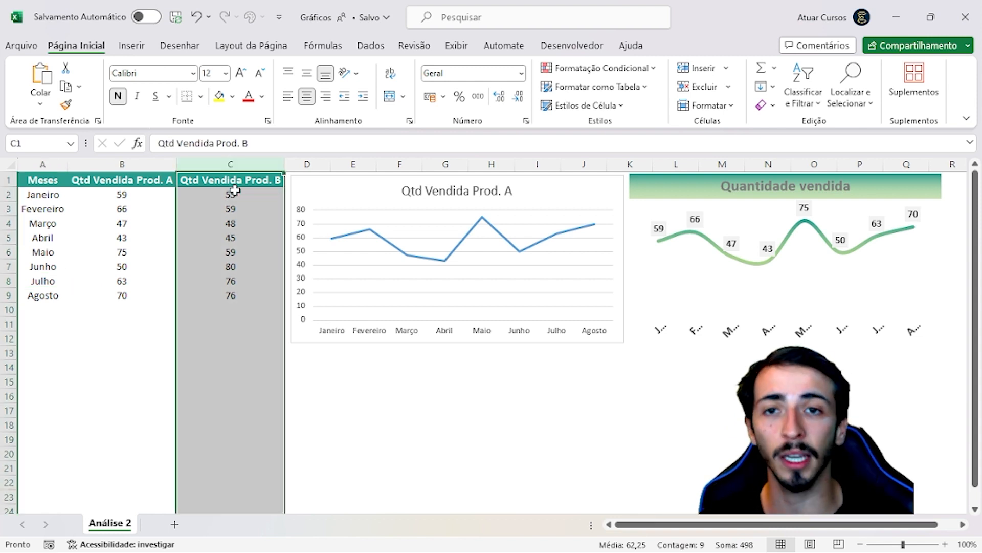
left_click(234, 192)
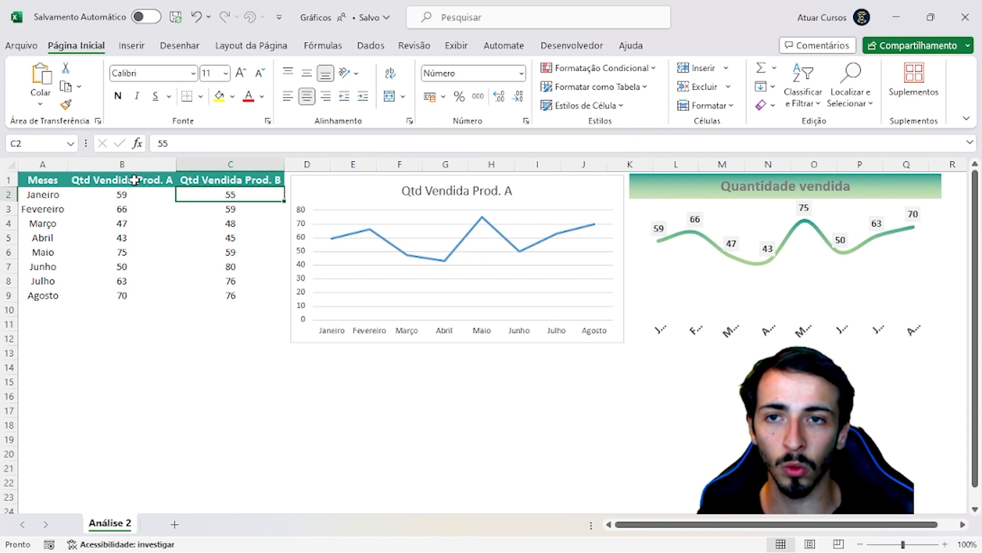
left_click(239, 207)
left_click(70, 221)
left_click(222, 225)
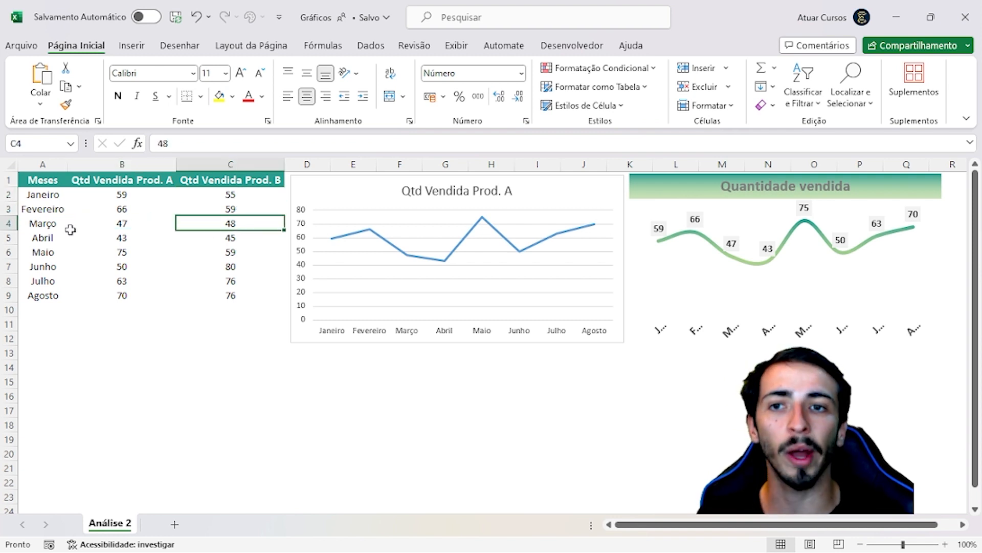
left_click(63, 226)
left_click(235, 248)
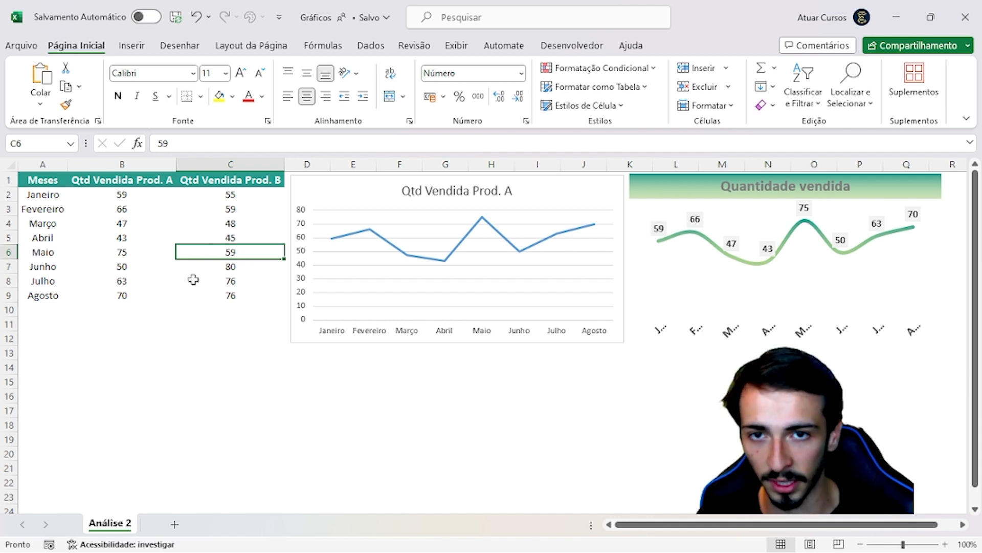
left_click(239, 264)
left_click(239, 349)
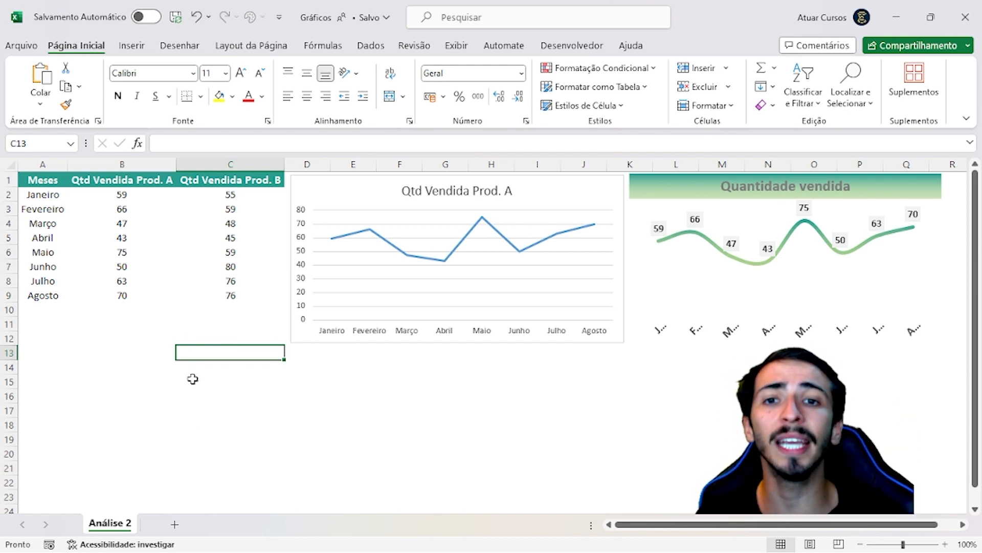
left_click(203, 417)
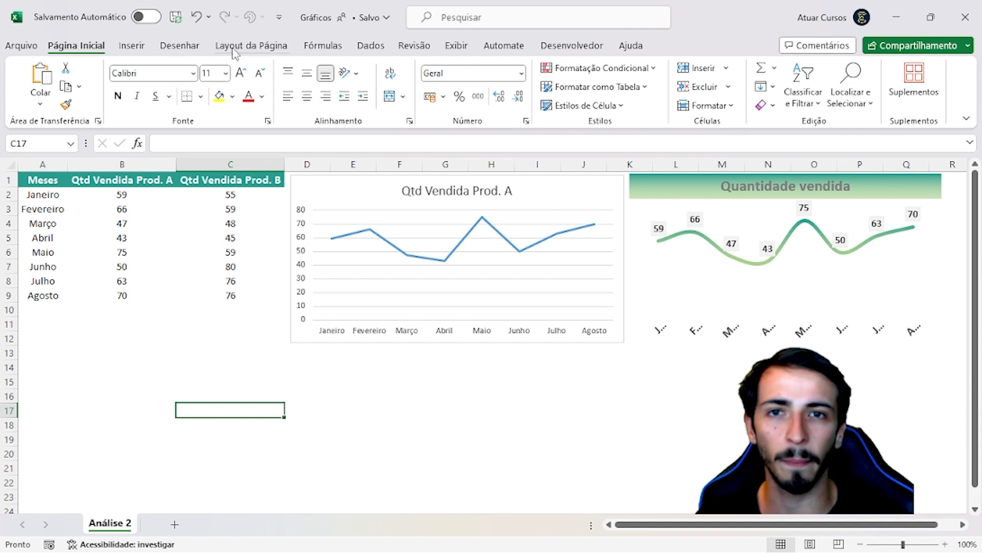
left_click(130, 51)
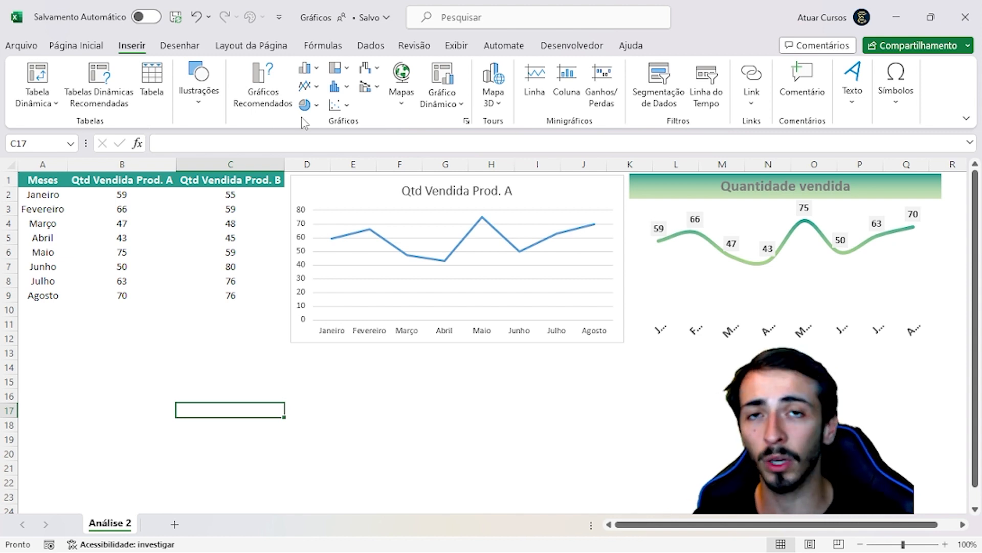
left_click(310, 87)
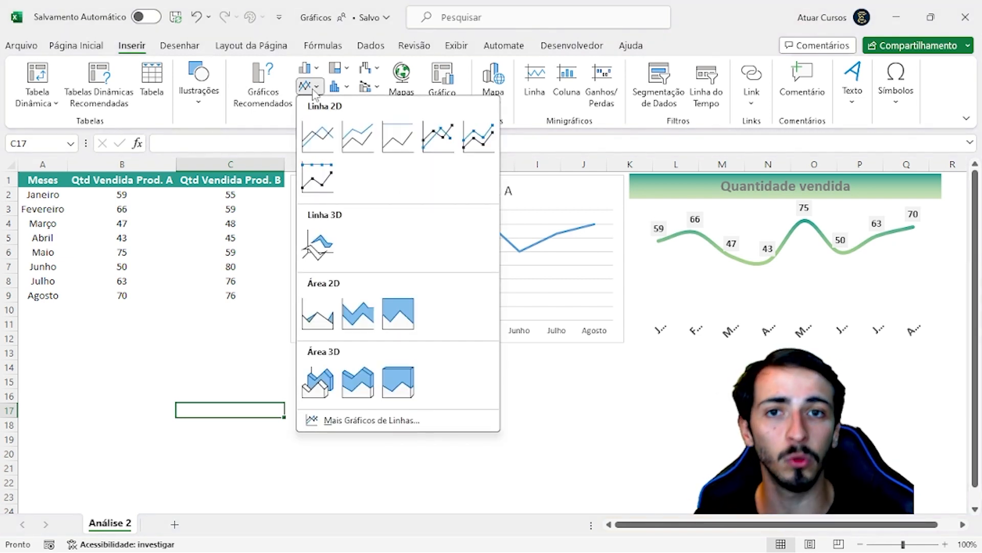
left_click(265, 342)
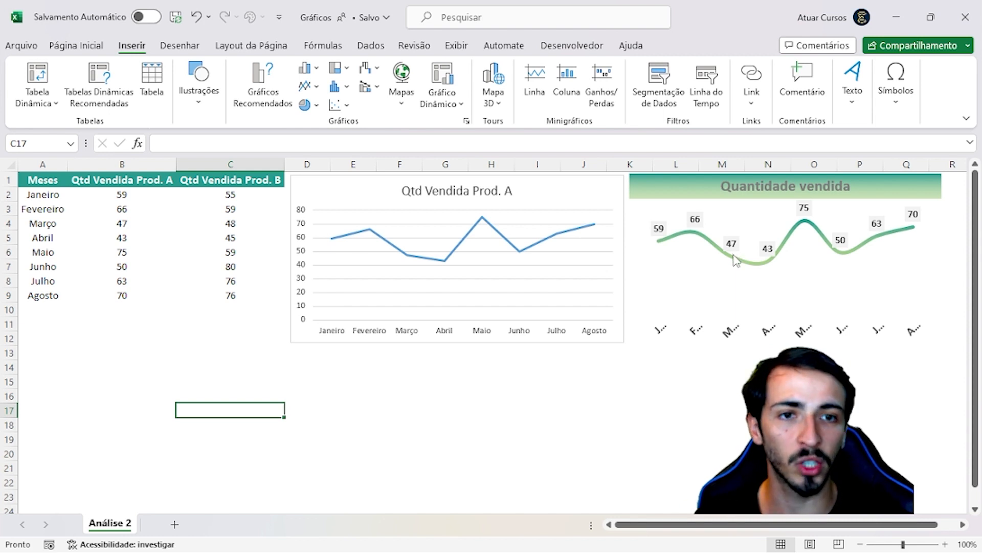
Reduce the month labels on the horizontal axis of the Quantidade vendida chart to font size 9
left_click(691, 333)
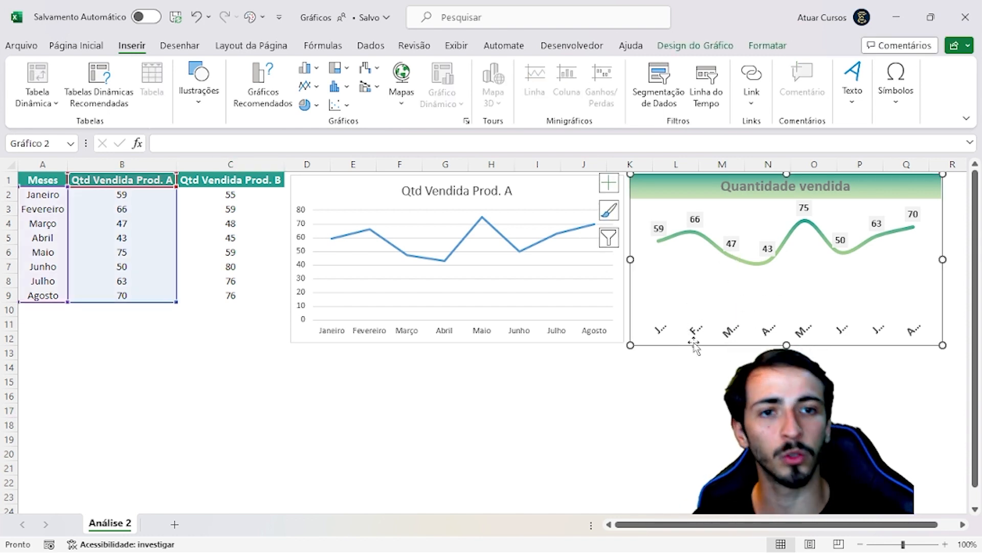
left_click(713, 336)
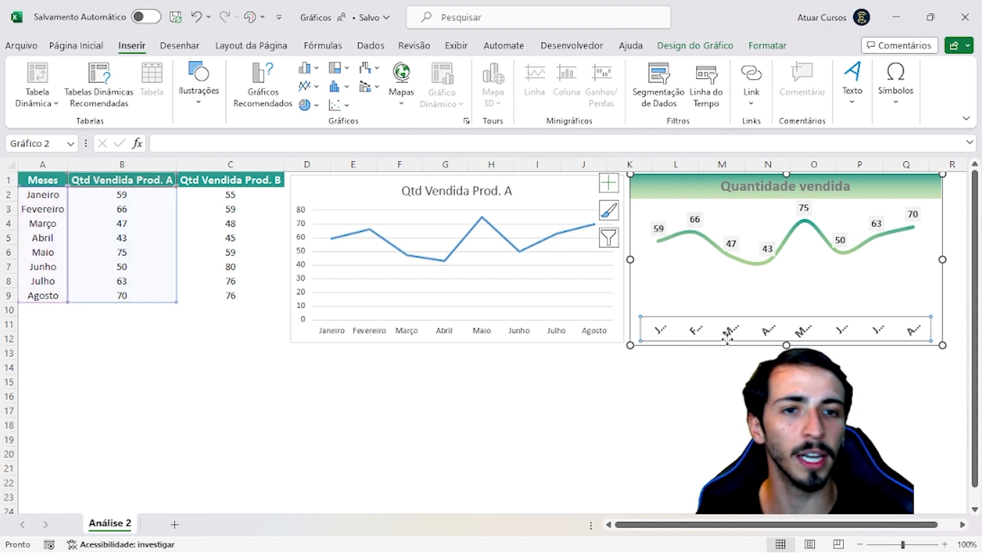
left_click(88, 50)
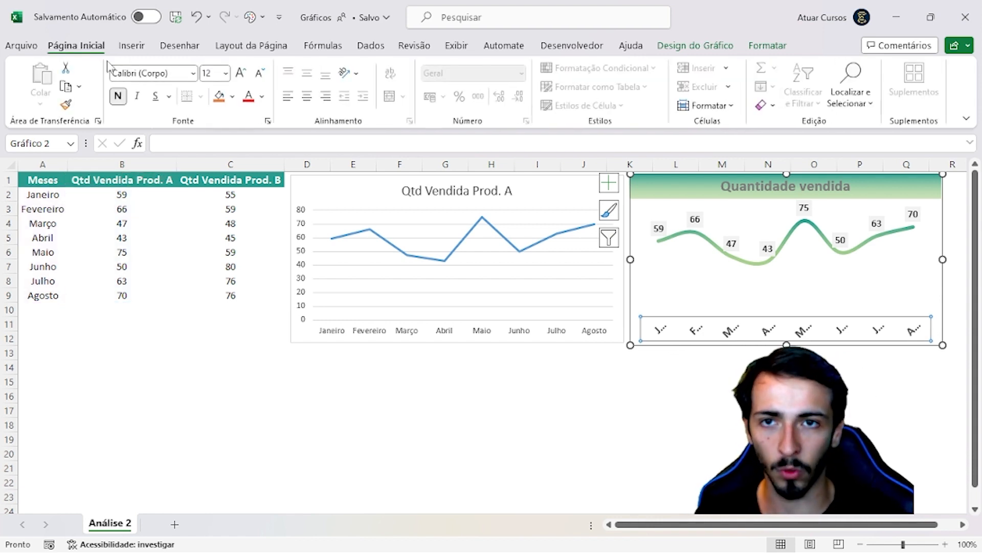
left_click(261, 76)
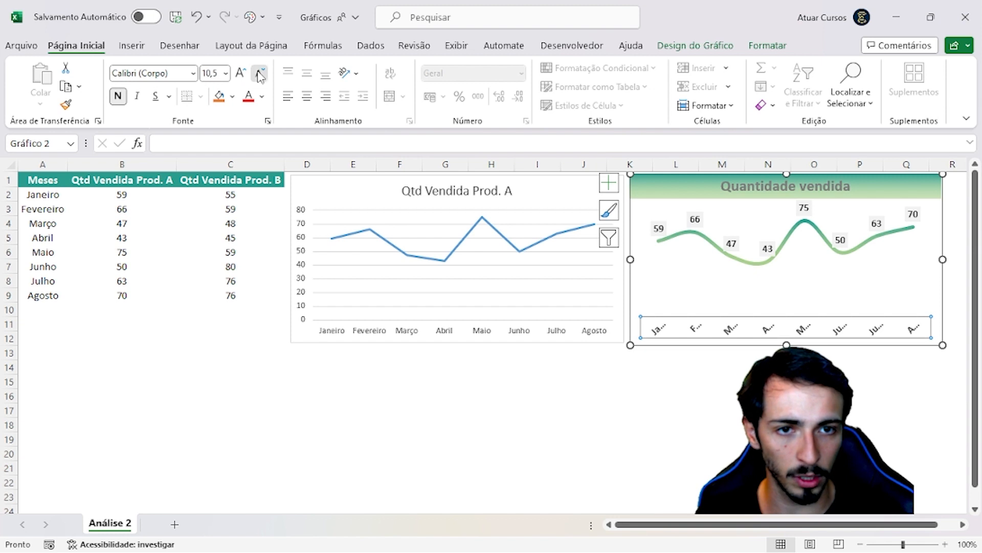
left_click(261, 76)
left_click(260, 76)
left_click(240, 74)
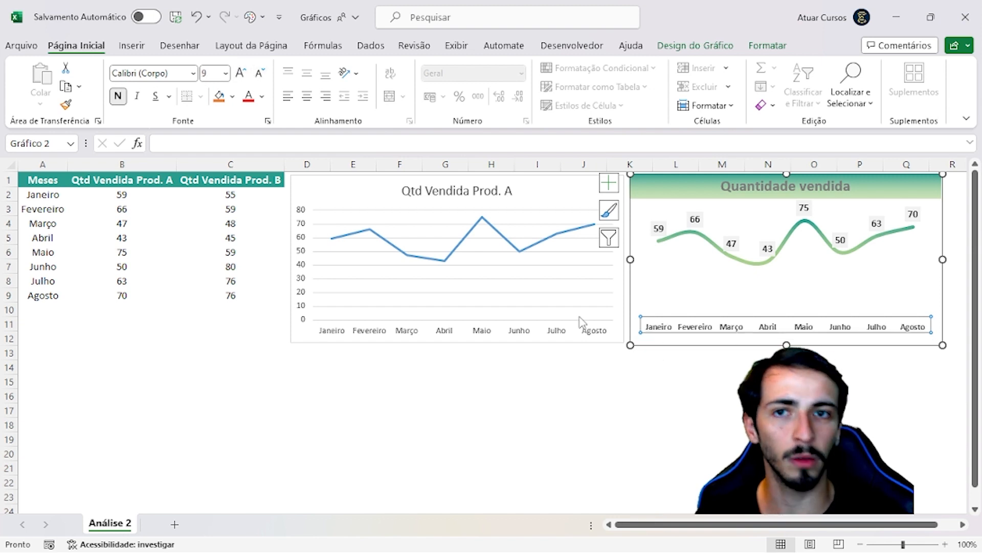
left_click(637, 381)
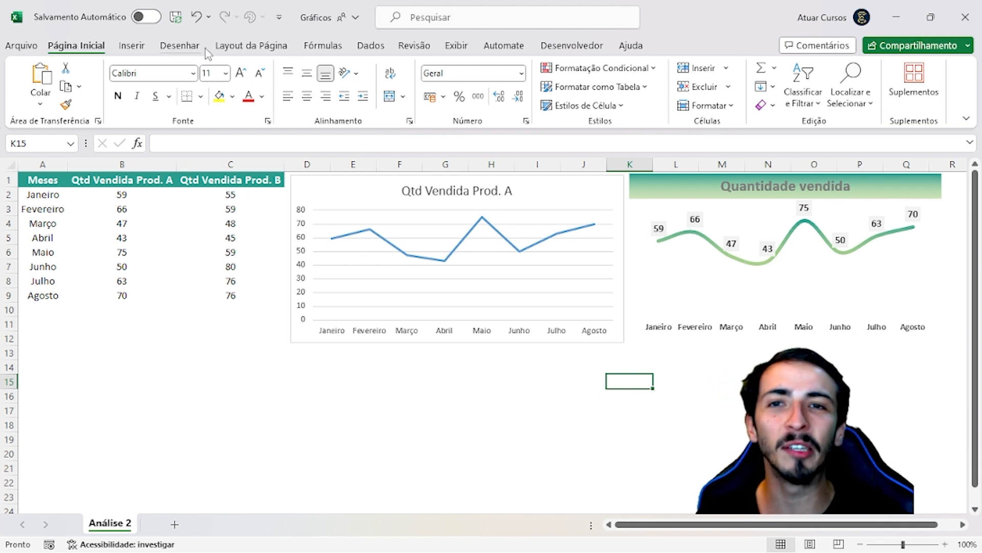
Insert a blank 2D line chart without preselected data and move it slightly up over the existing Qtd Vendida Prod. A chart
left_click(140, 46)
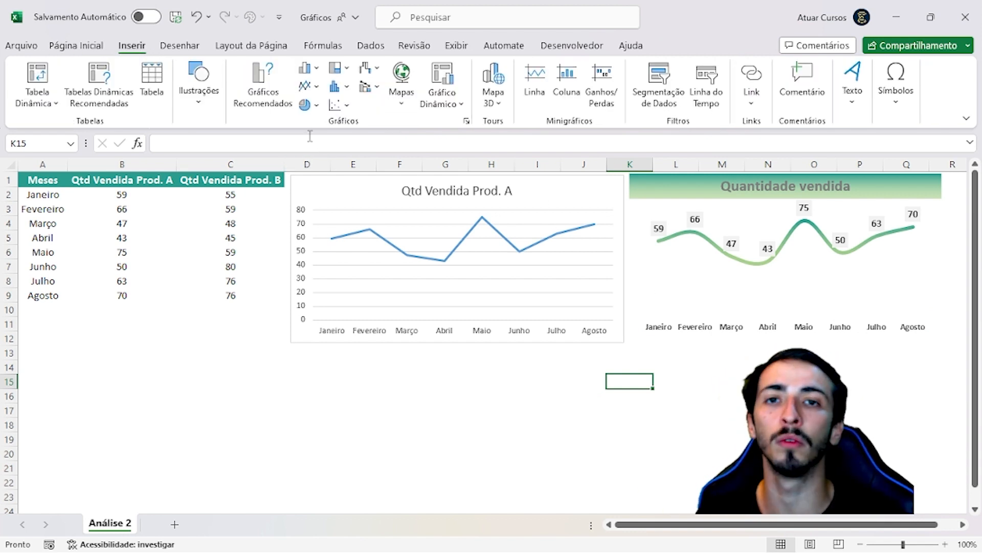
left_click(317, 87)
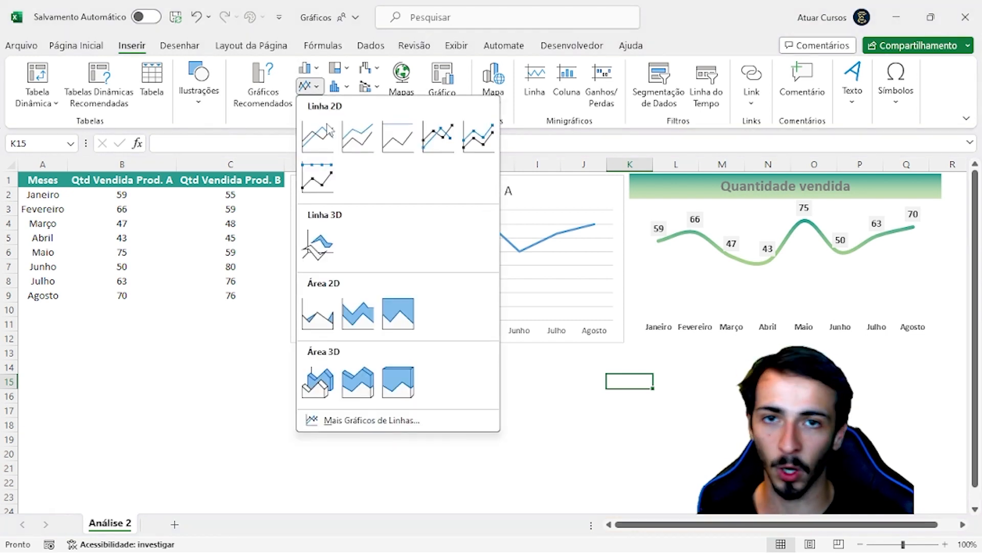
left_click(307, 86)
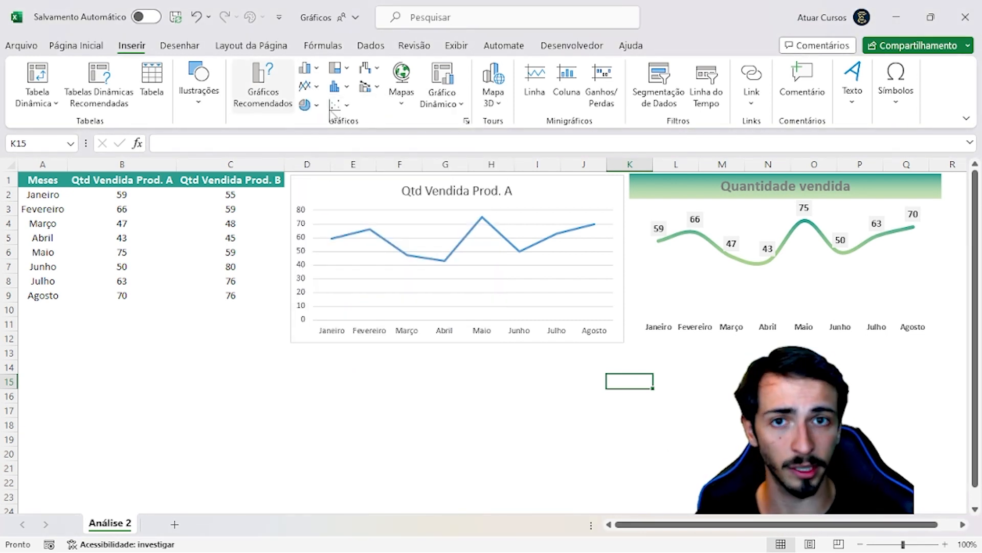
left_click(317, 87)
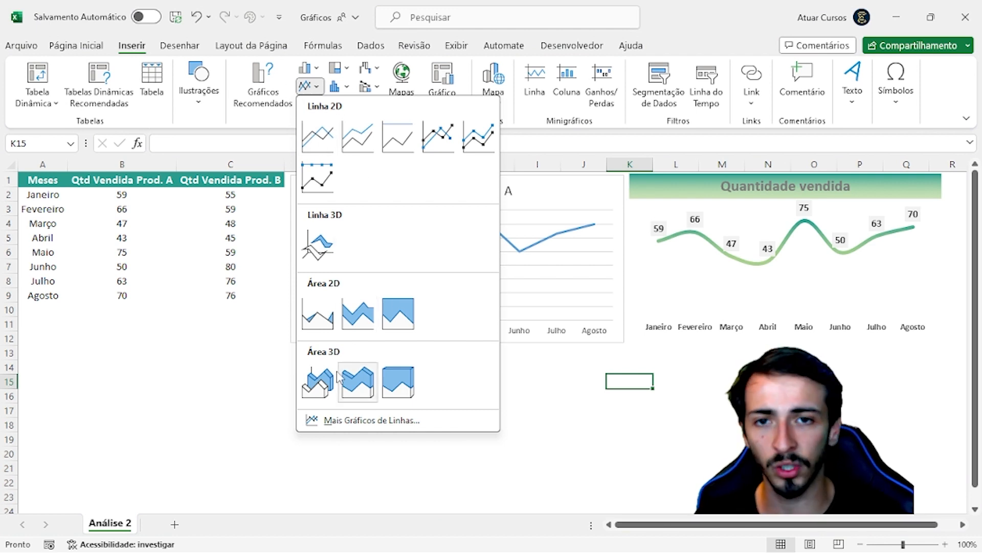
left_click(321, 142)
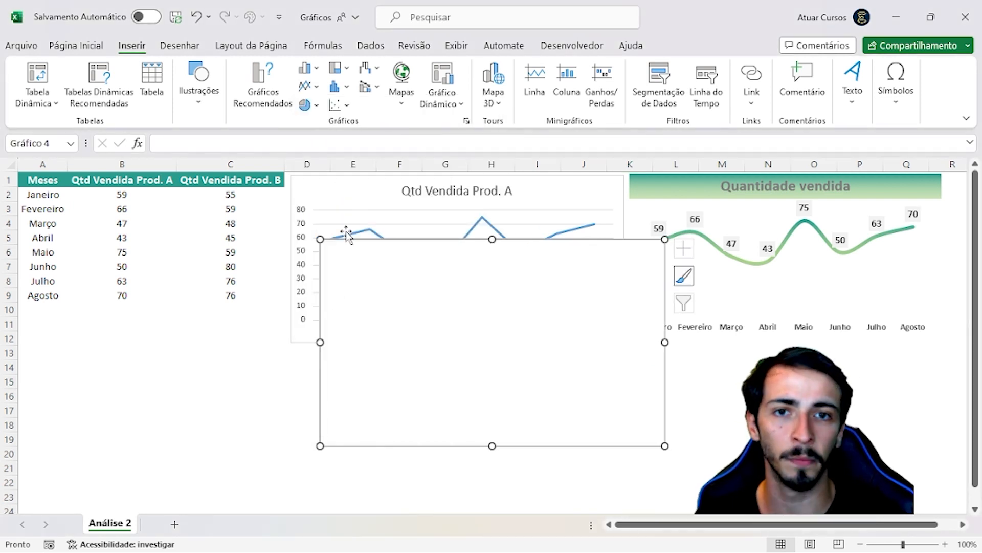
left_click_drag(372, 246, 344, 217)
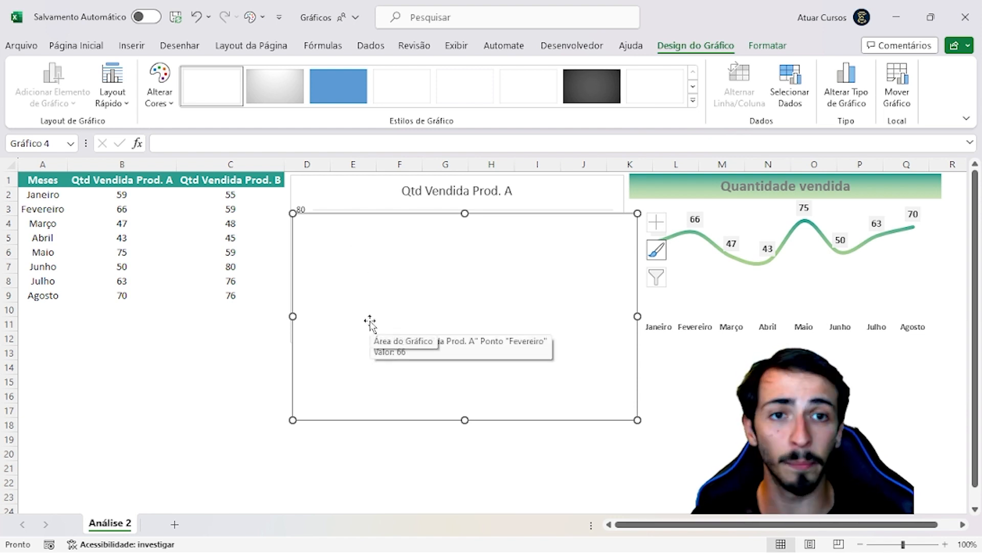
Add a data series to the blank line chart, named from cell B1 with values from B2:B9
right_click(375, 303)
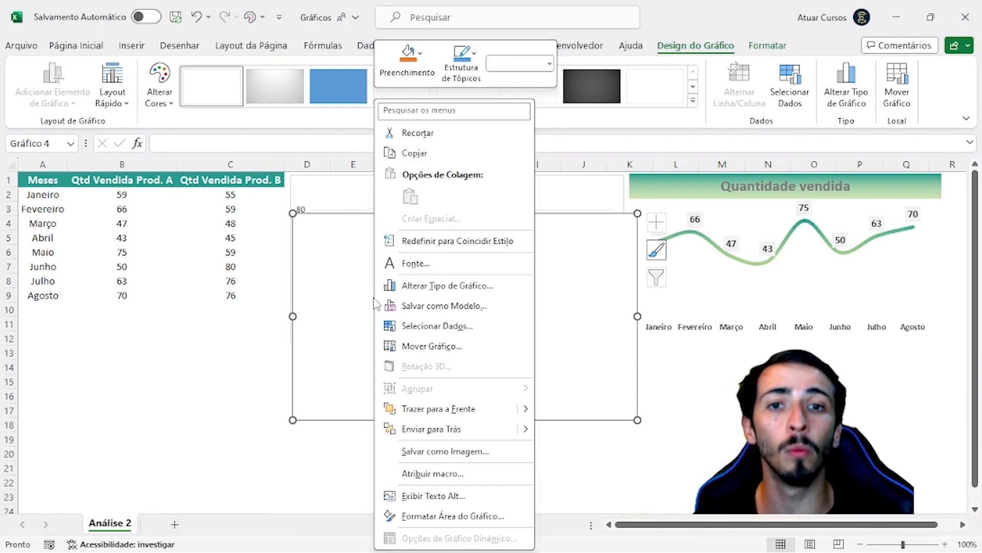
left_click(440, 327)
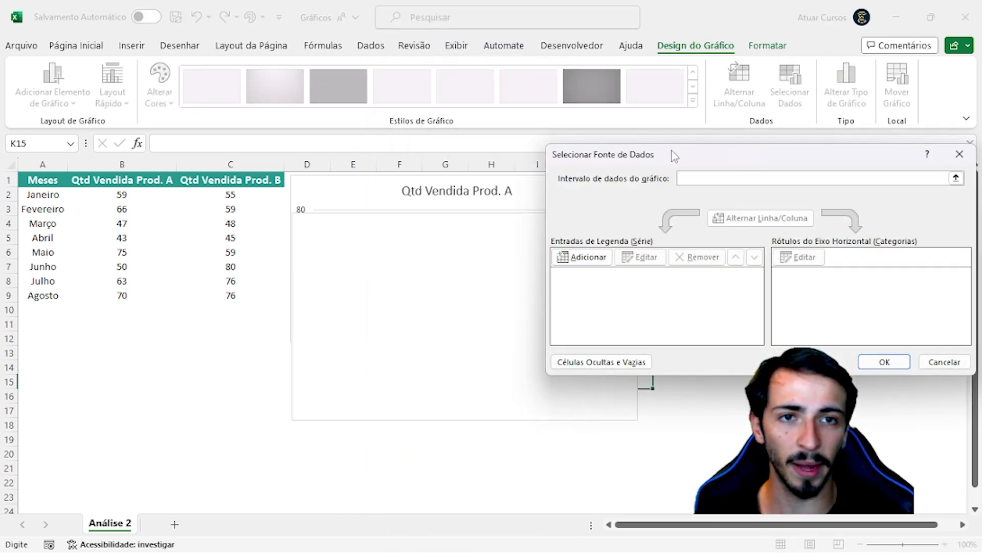
left_click_drag(675, 155, 417, 148)
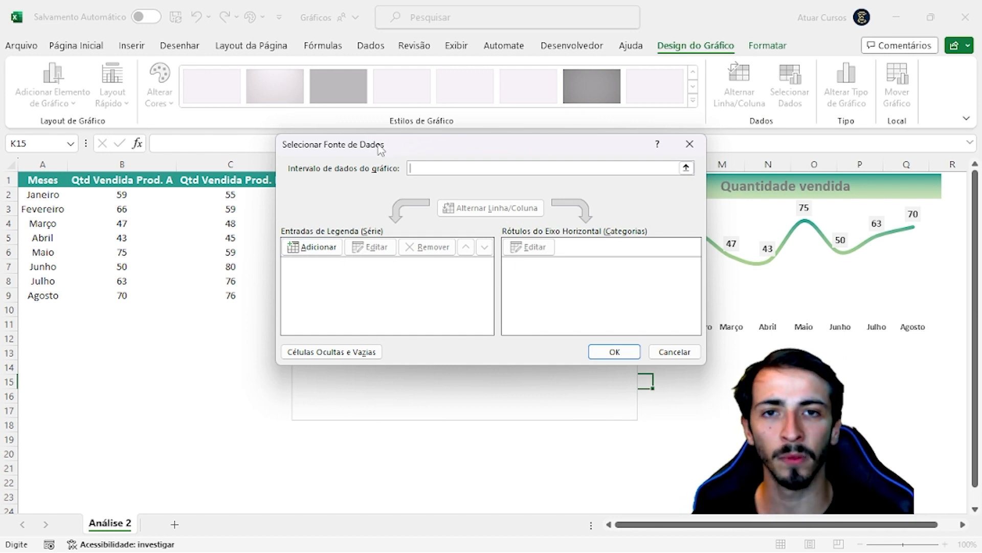
left_click_drag(379, 148, 413, 139)
left_click(342, 236)
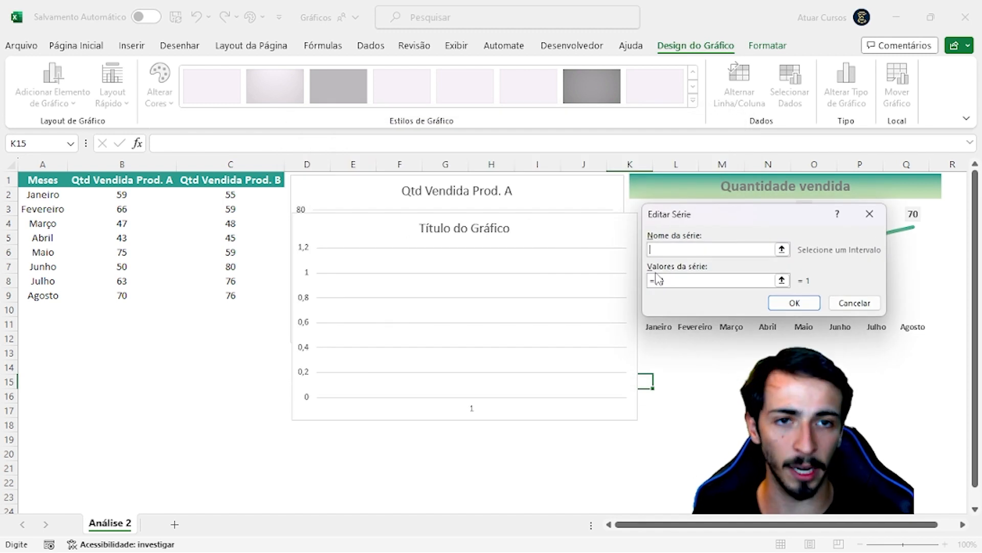
left_click(138, 181)
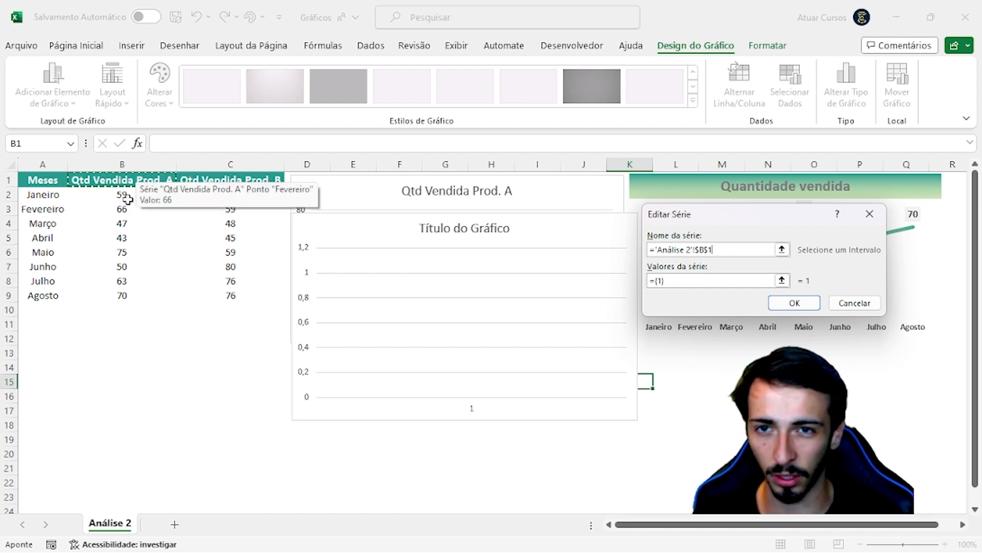
left_click(684, 280)
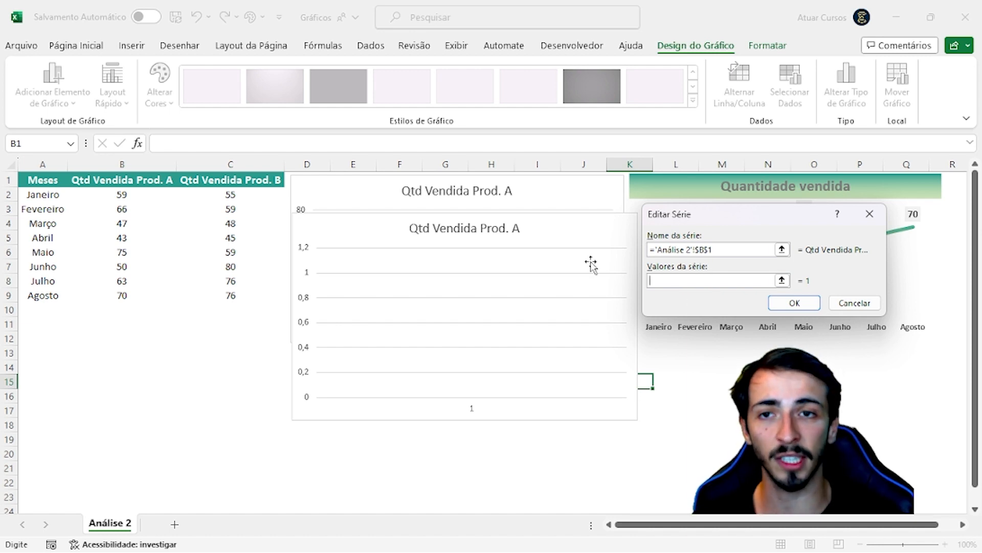
left_click_drag(125, 194, 147, 292)
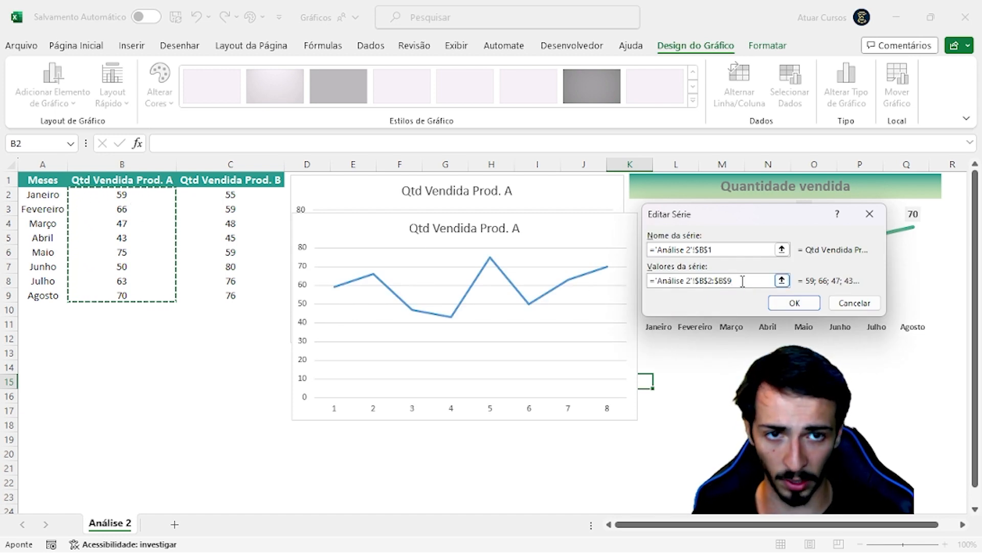
Clear the series values, reselect B2:B9 for them, and apply the Qtd Vendida Prod. A series
left_click_drag(741, 281, 685, 281)
left_click(665, 281)
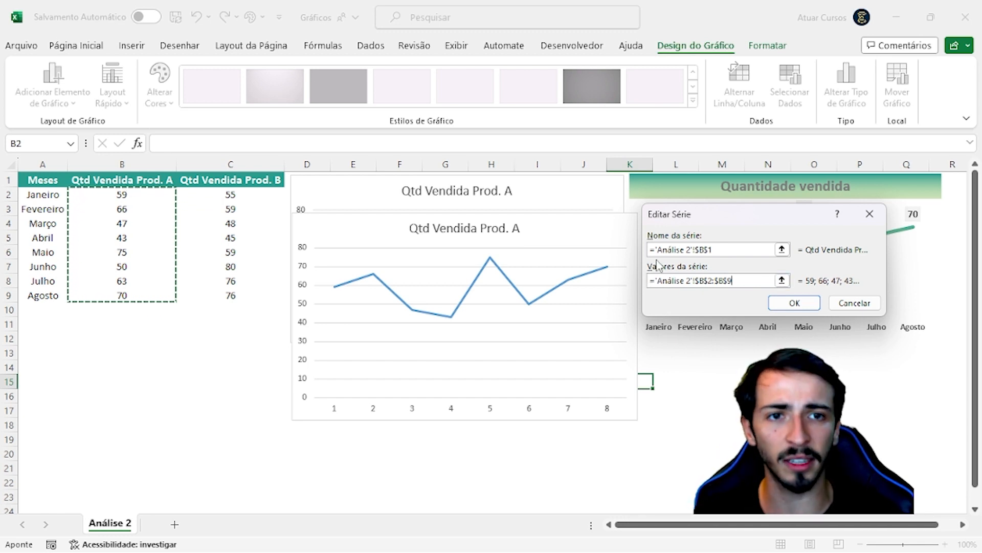
left_click(734, 280)
key("BackSpace")
key("BackSpace")
key("BackSpace")
key("BackSpace")
key("BackSpace")
key("BackSpace")
key("BackSpace")
key("BackSpace")
key("BackSpace")
key("BackSpace")
key("BackSpace")
key("BackSpace")
key("BackSpace")
key("BackSpace")
key("BackSpace")
key("BackSpace")
key("BackSpace")
key("BackSpace")
key("BackSpace")
key("BackSpace")
key("BackSpace")
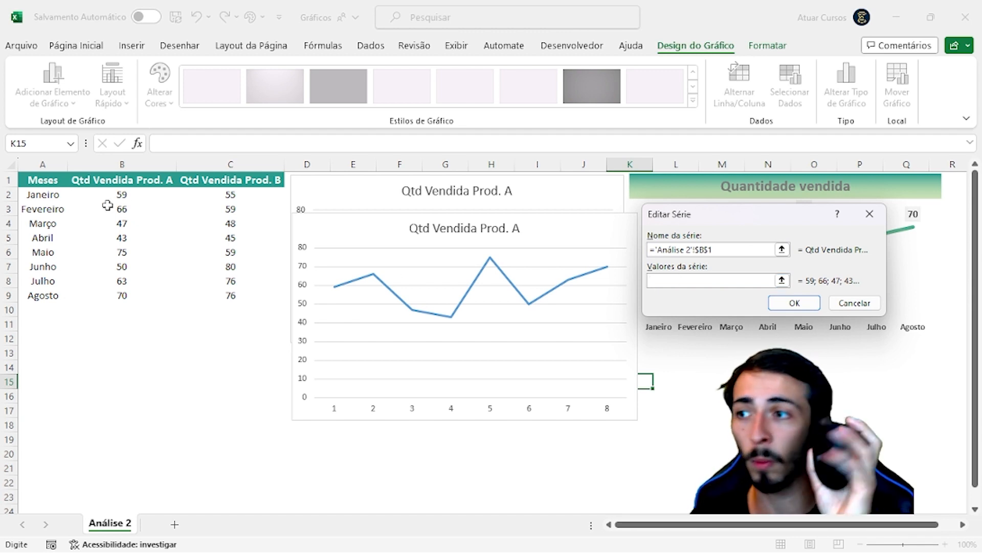
left_click(132, 195)
left_click_drag(132, 195, 136, 291)
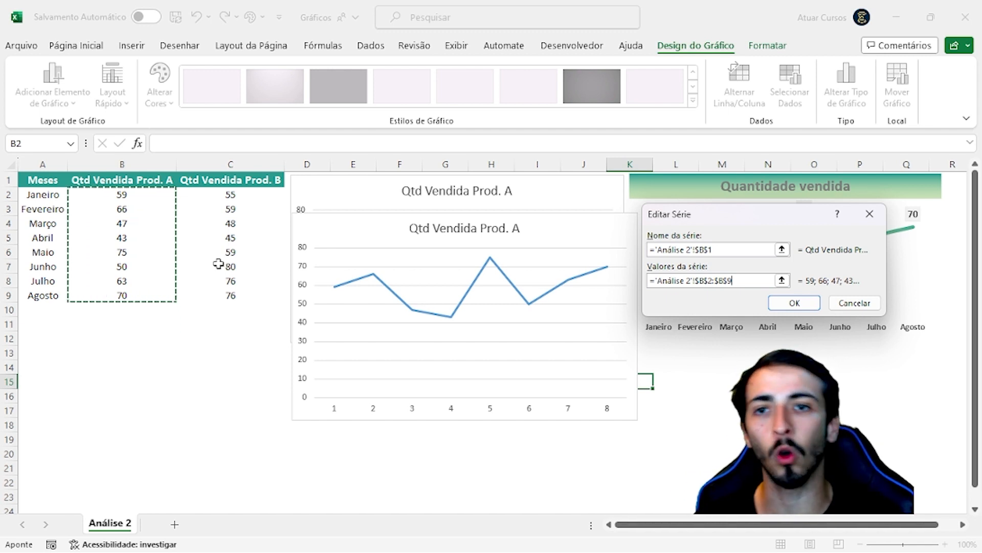
left_click(704, 251)
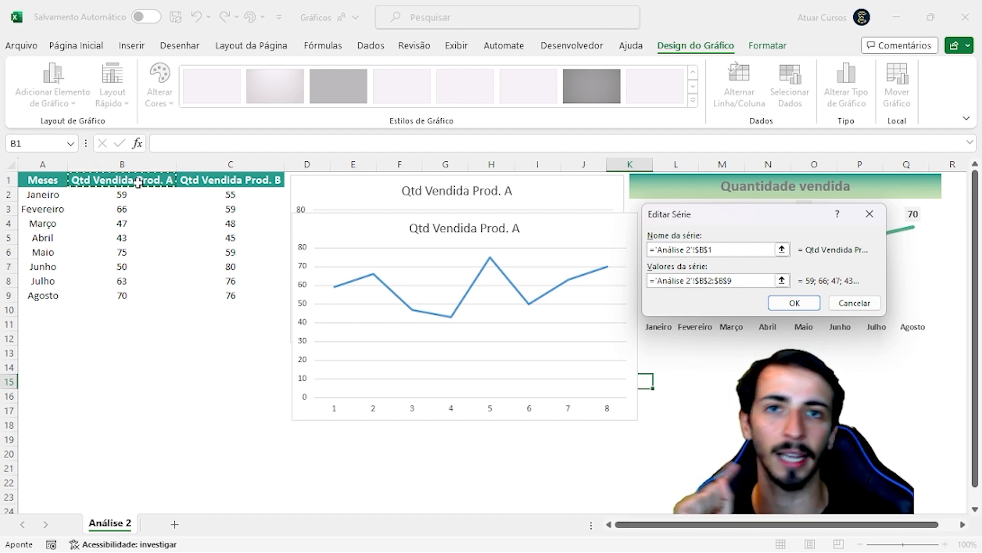
left_click(702, 281)
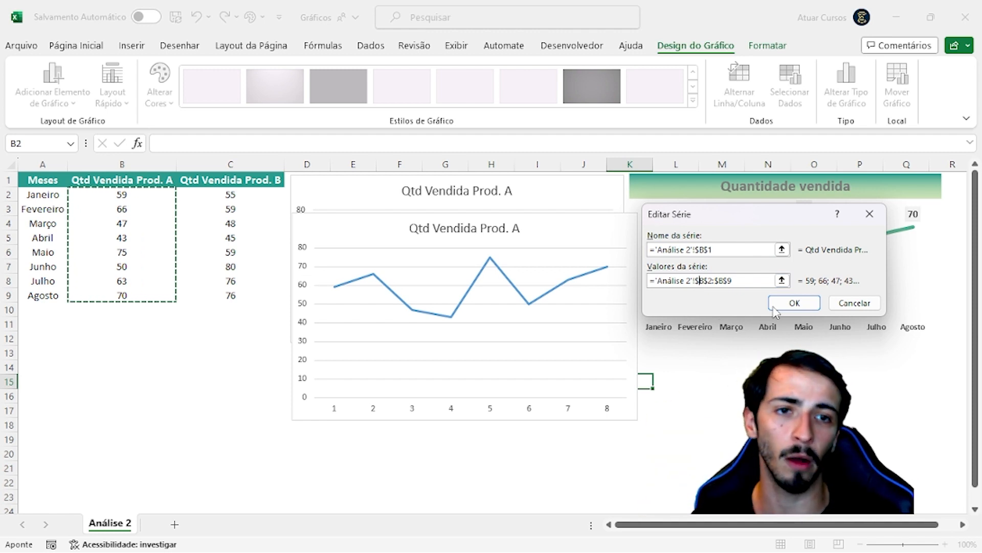
left_click(792, 305)
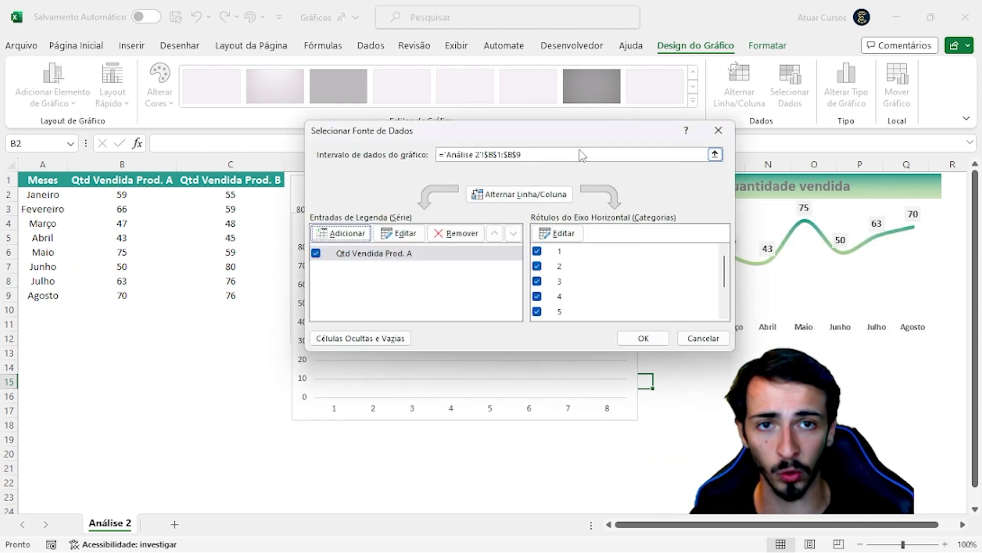
Set the horizontal axis labels to the months in A2:A9, apply the data source, and delete the manually built chart
left_click_drag(568, 132, 283, 10)
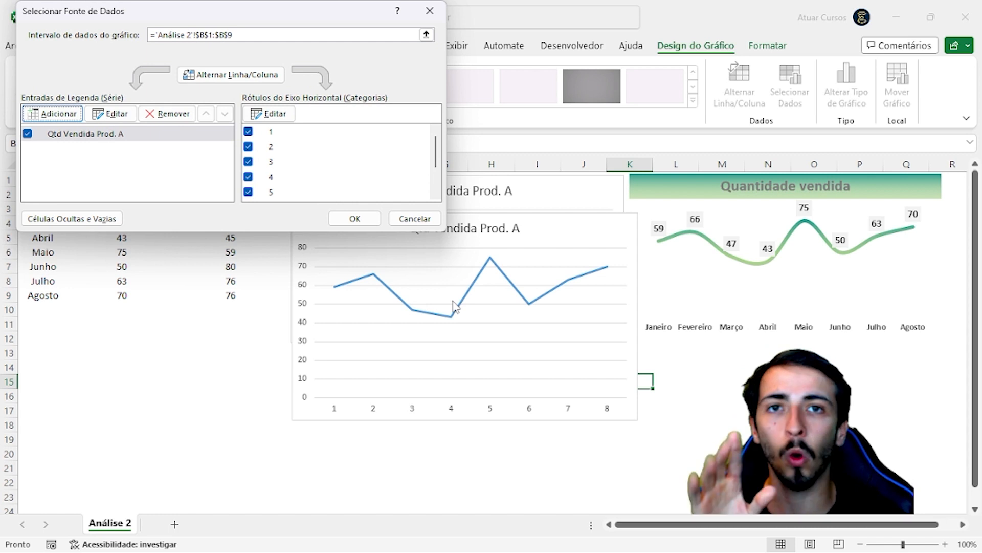
left_click_drag(293, 15, 621, 135)
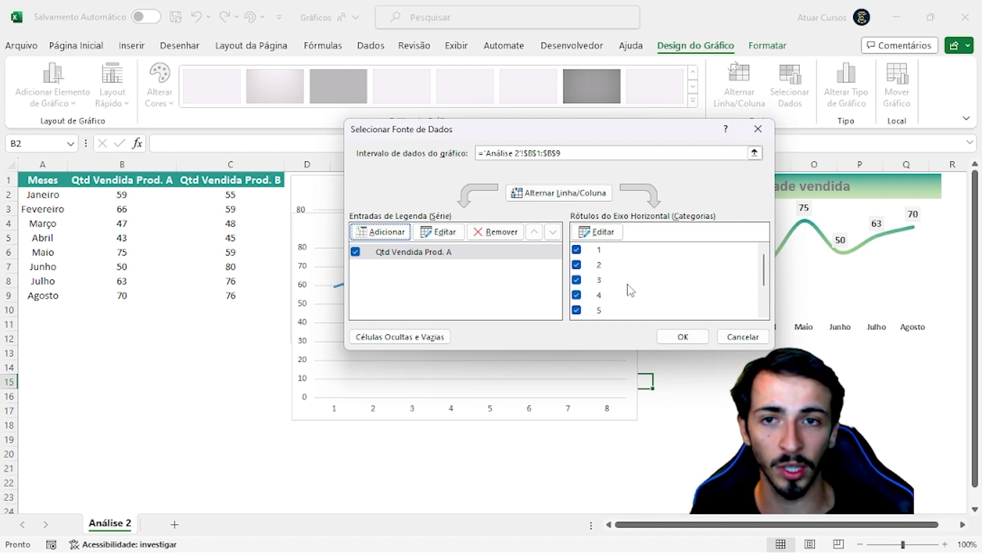
left_click_drag(620, 129, 652, 88)
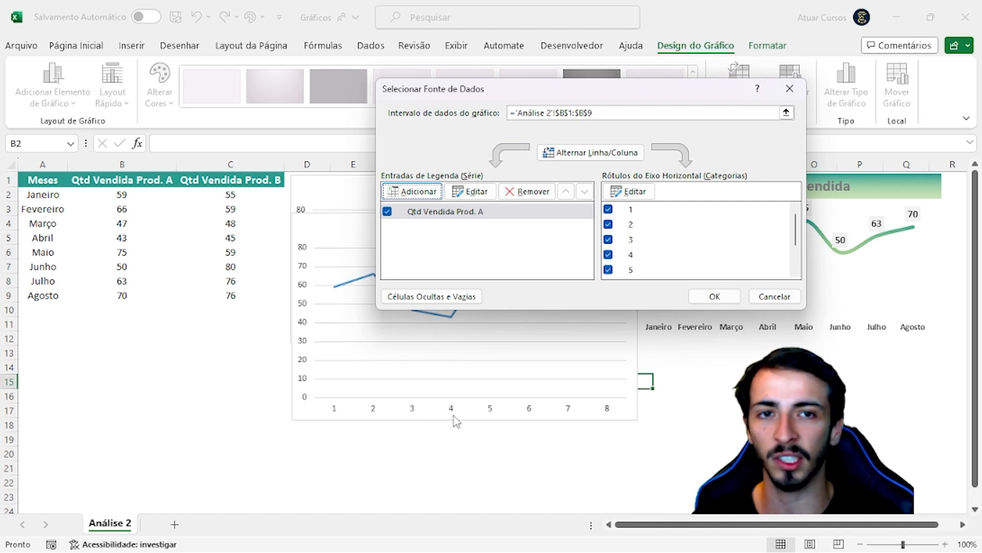
left_click(630, 191)
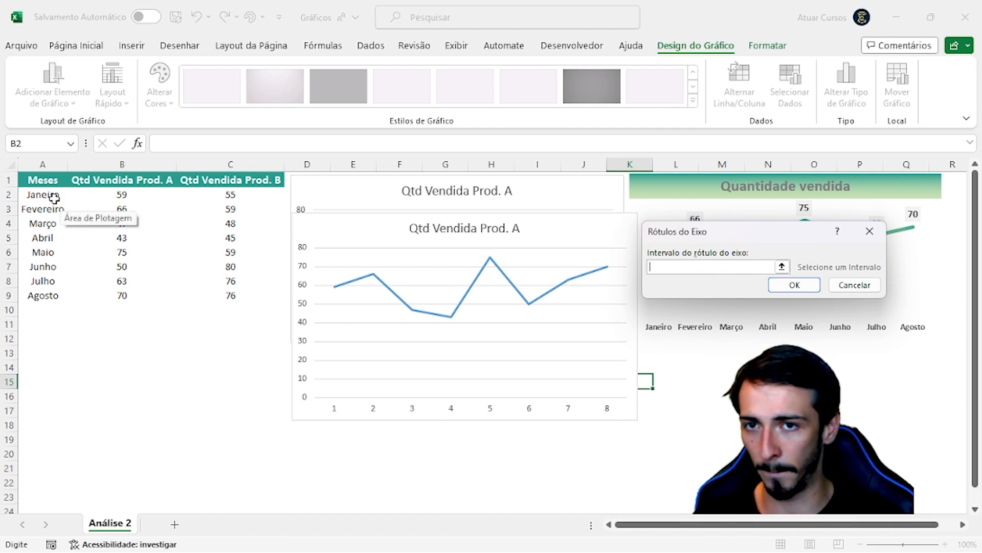
left_click_drag(55, 194, 49, 295)
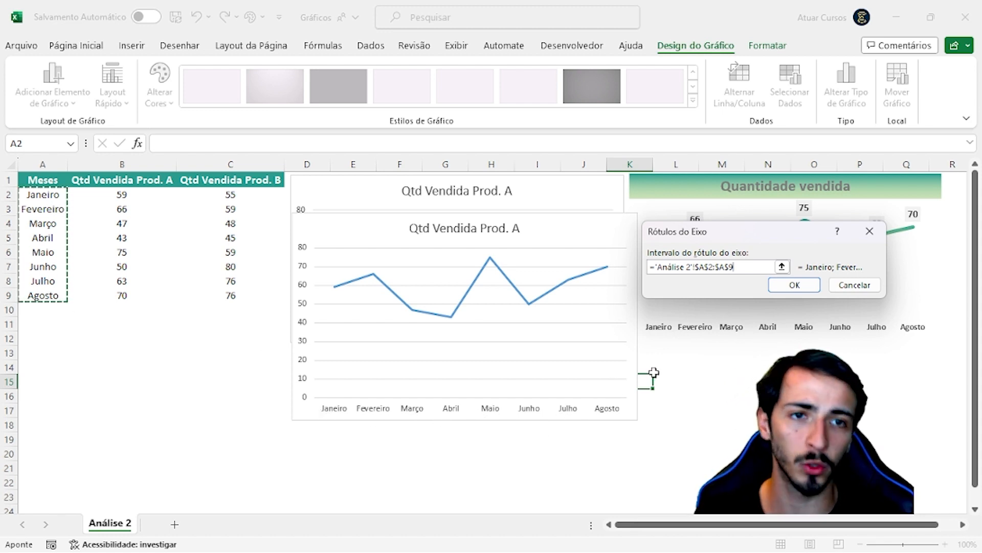
key("Return")
left_click(710, 294)
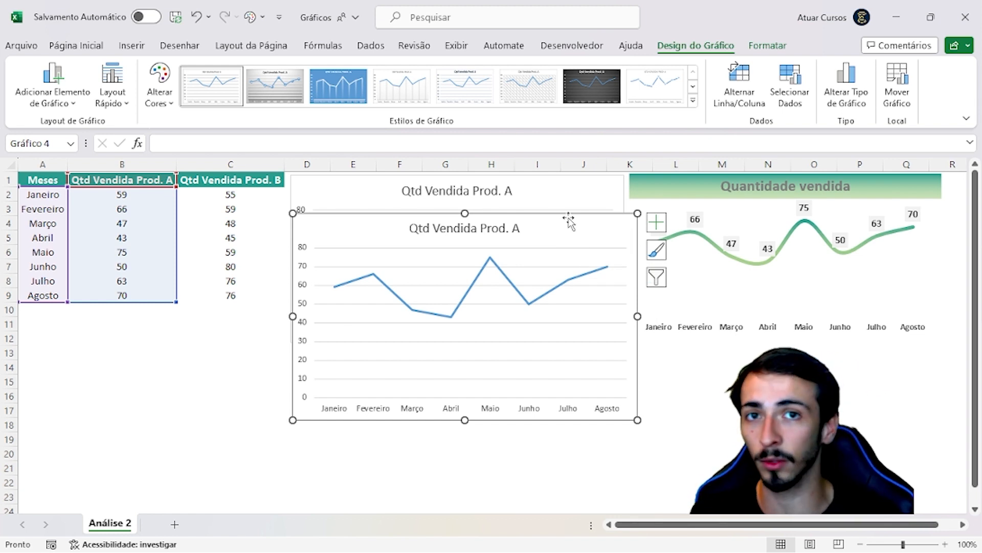
key("Escape")
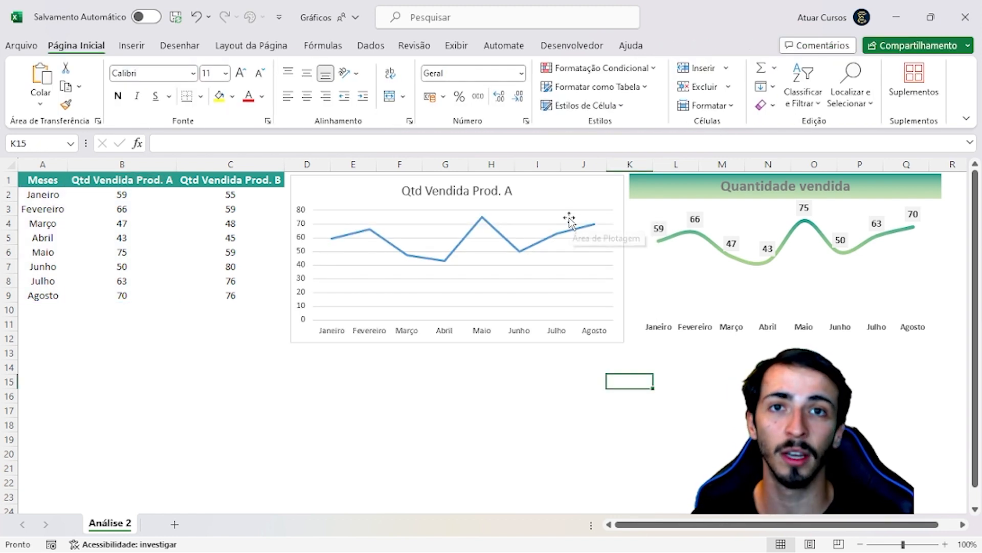
Review the months in A2:A9 and the Qtd Vendida Prod. A quantities beside them as chart data
left_click(211, 314)
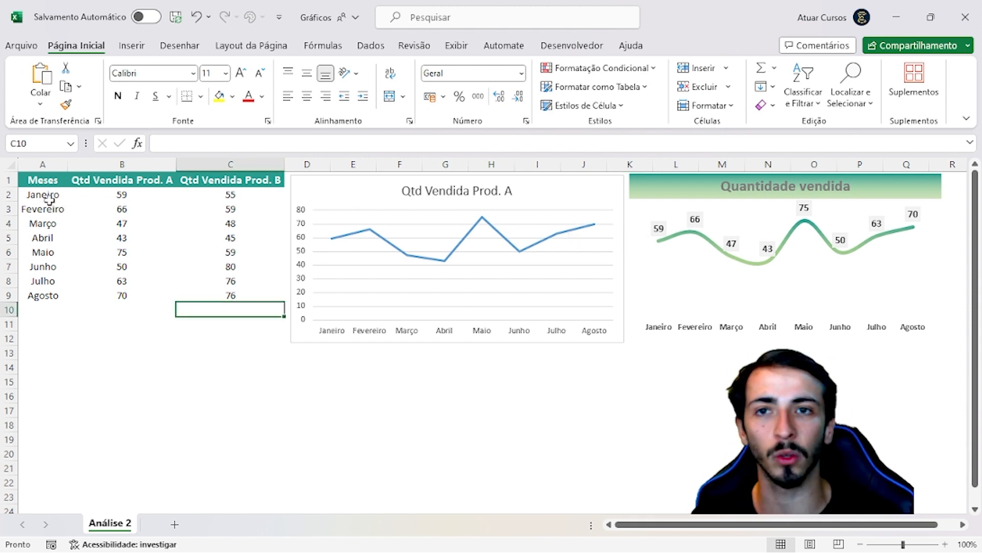
left_click_drag(43, 190, 49, 296)
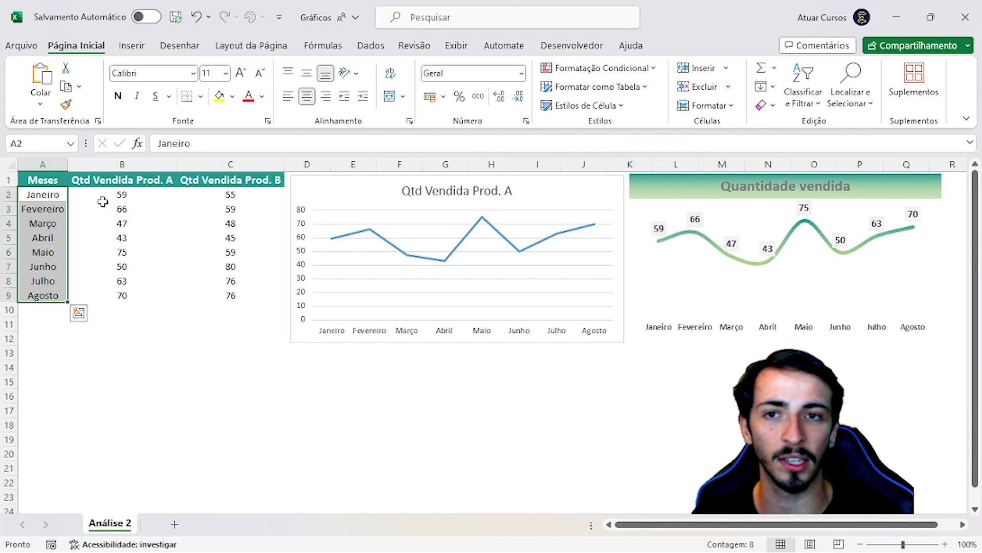
left_click_drag(110, 184, 101, 304)
left_click(100, 279)
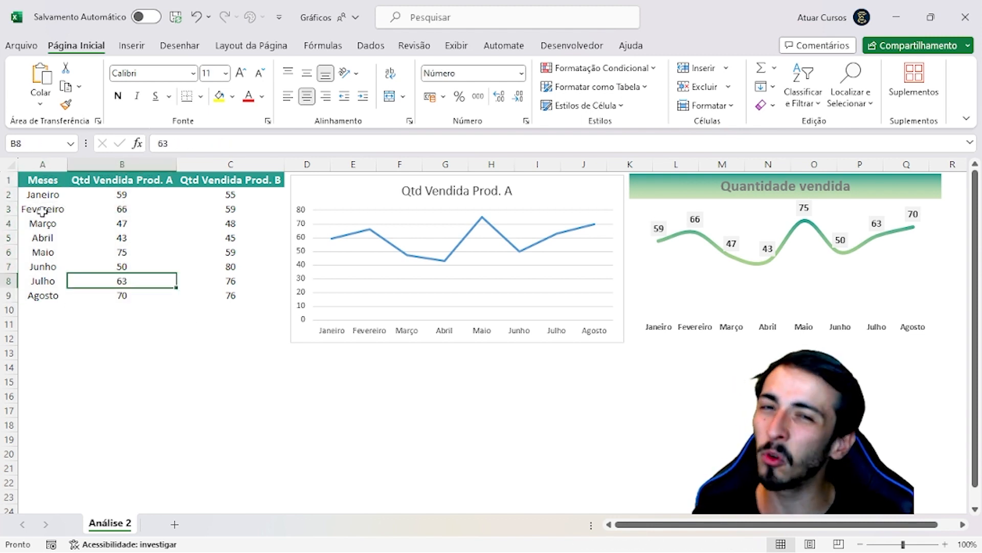
left_click_drag(42, 185, 131, 296)
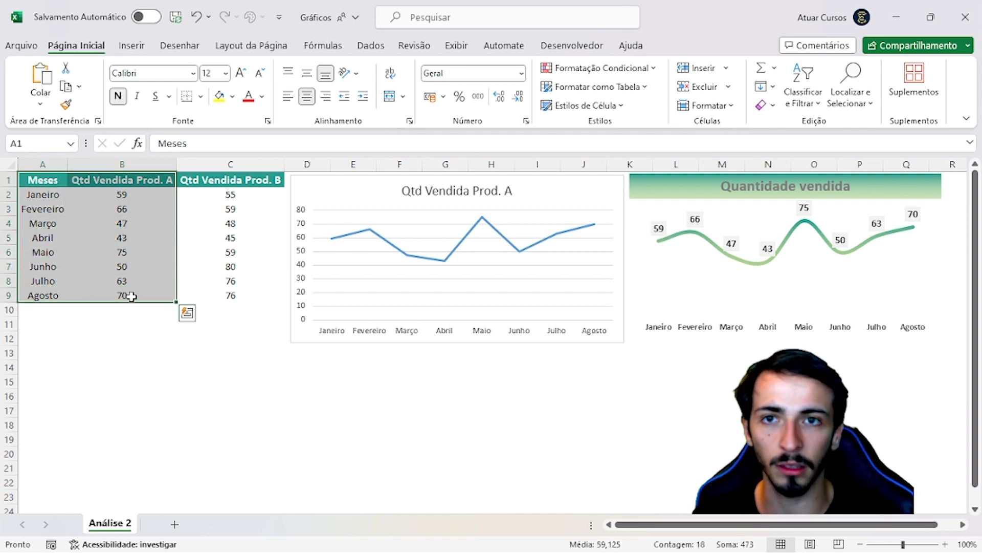
left_click(113, 322)
Insert a 2D line chart from A1:B9 and place it over the existing Qtd Vendida Prod. A chart
left_click_drag(41, 181, 121, 302)
left_click(131, 45)
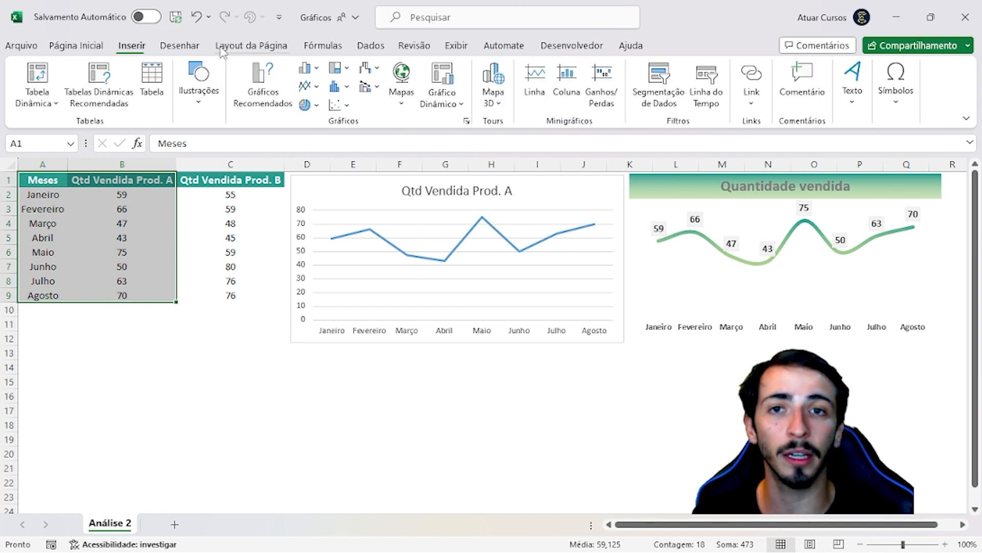
left_click(309, 86)
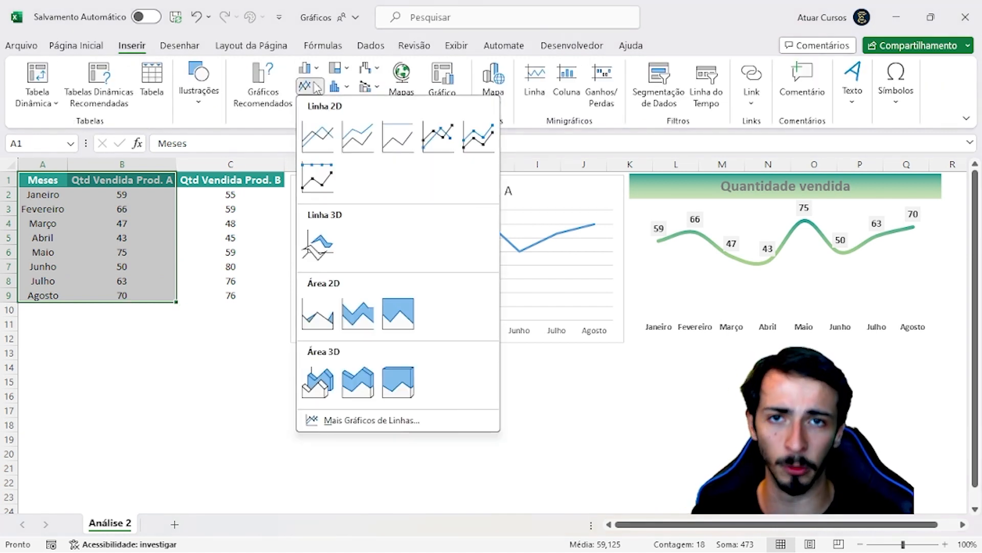
left_click(330, 139)
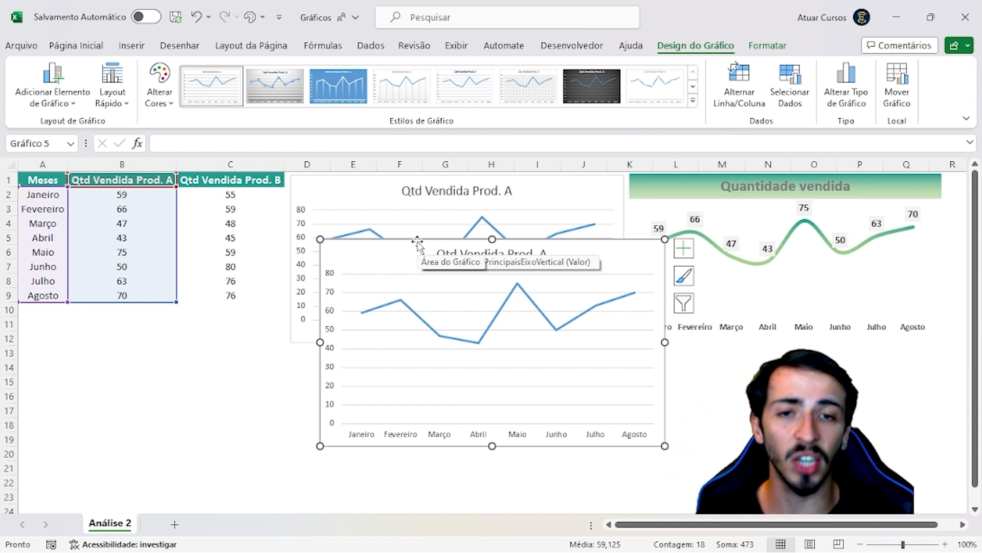
left_click_drag(417, 241, 385, 277)
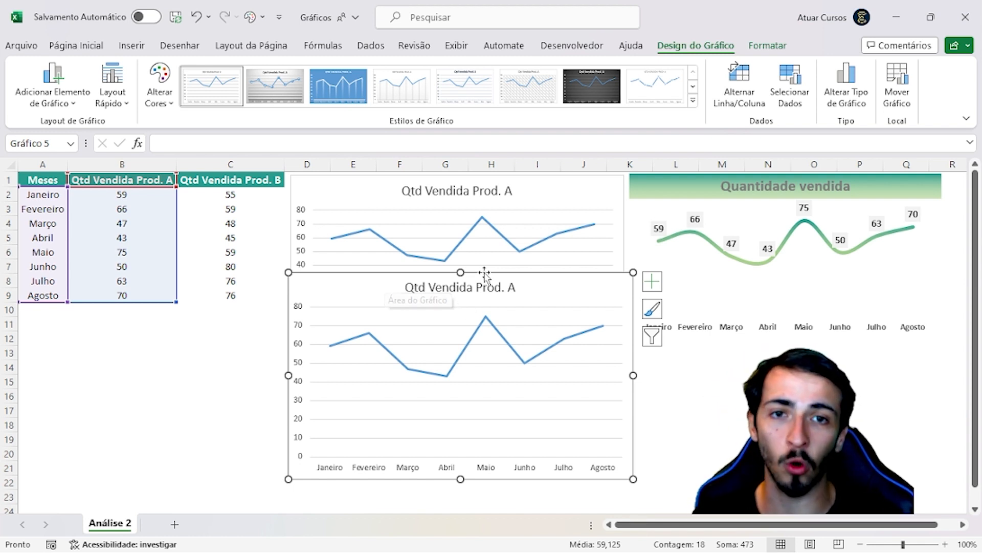
left_click_drag(496, 270, 490, 179)
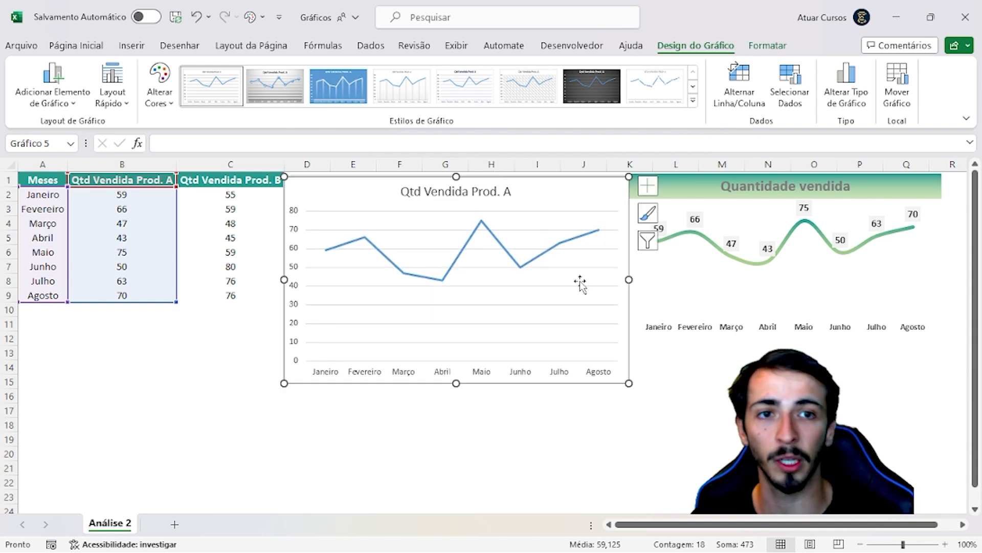
Stretch the Quantidade vendida chart downward to about row 15, near the lower edge of the neighbouring line chart
left_click(798, 288)
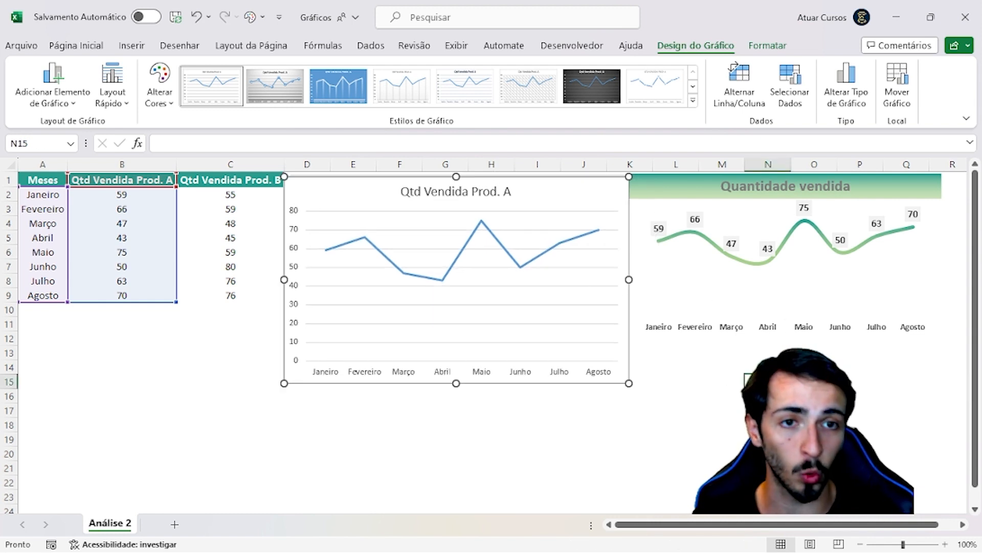
left_click(799, 295)
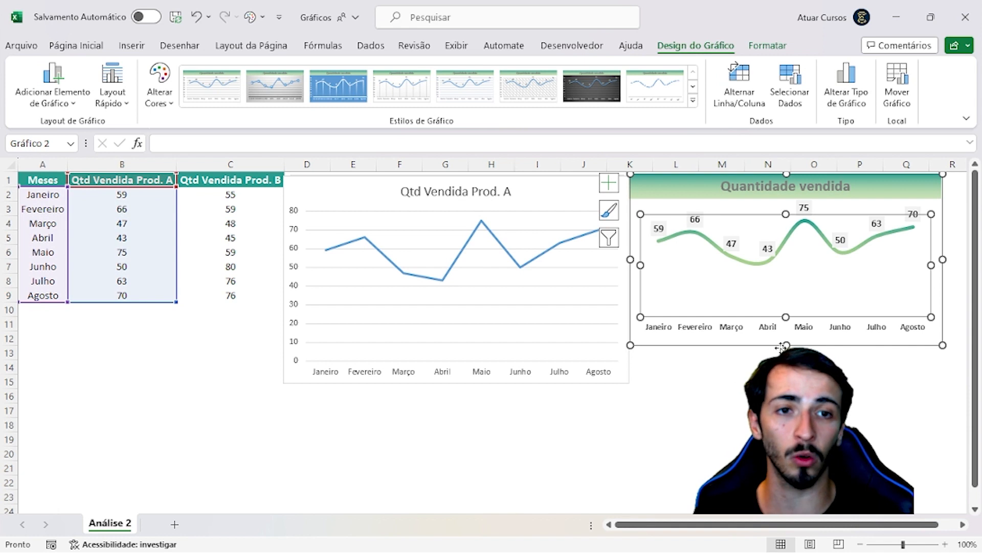
left_click_drag(776, 348, 776, 390)
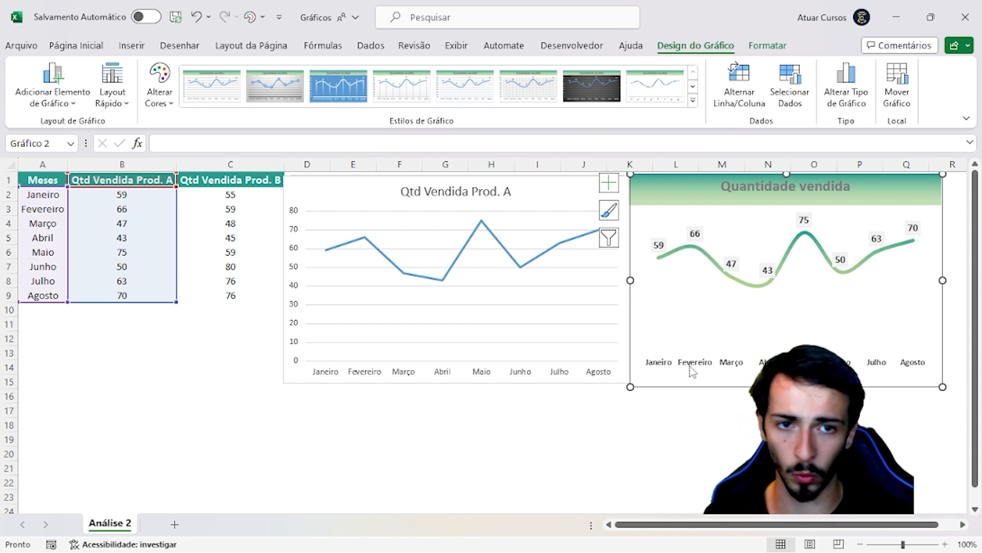
left_click(659, 245)
left_click(676, 200)
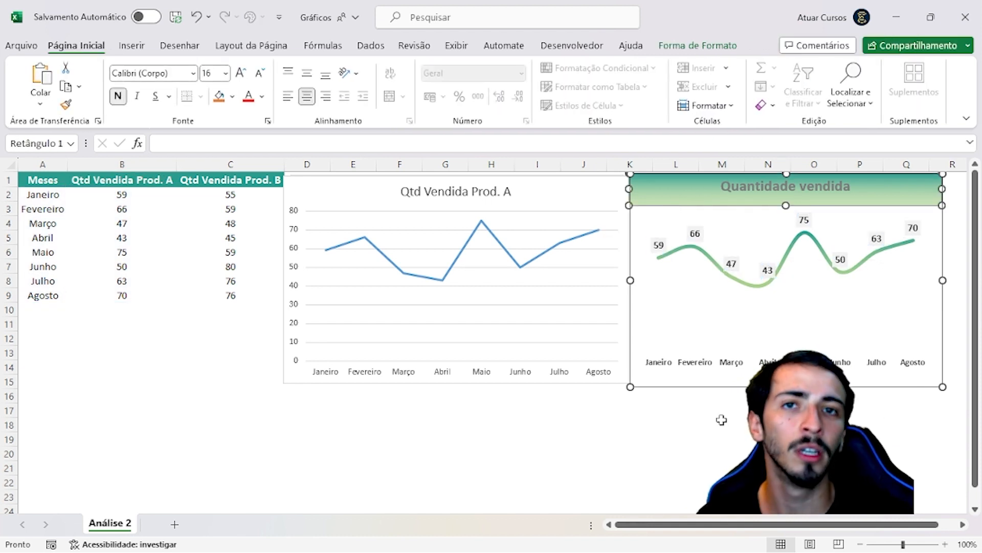
left_click(635, 452)
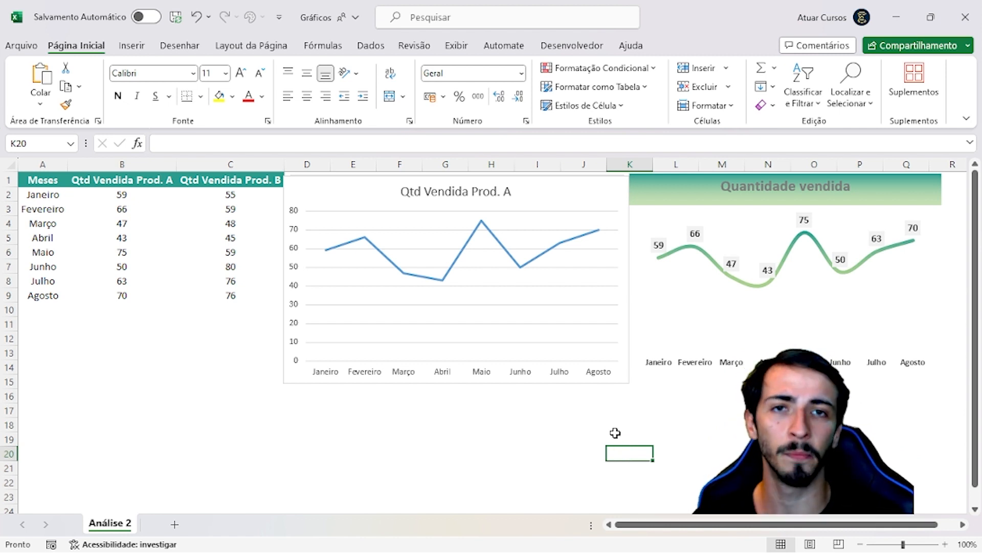
Nudge the Qtd Vendida Prod. A chart up to the top edge of row 1 and deselect it
left_click(584, 189)
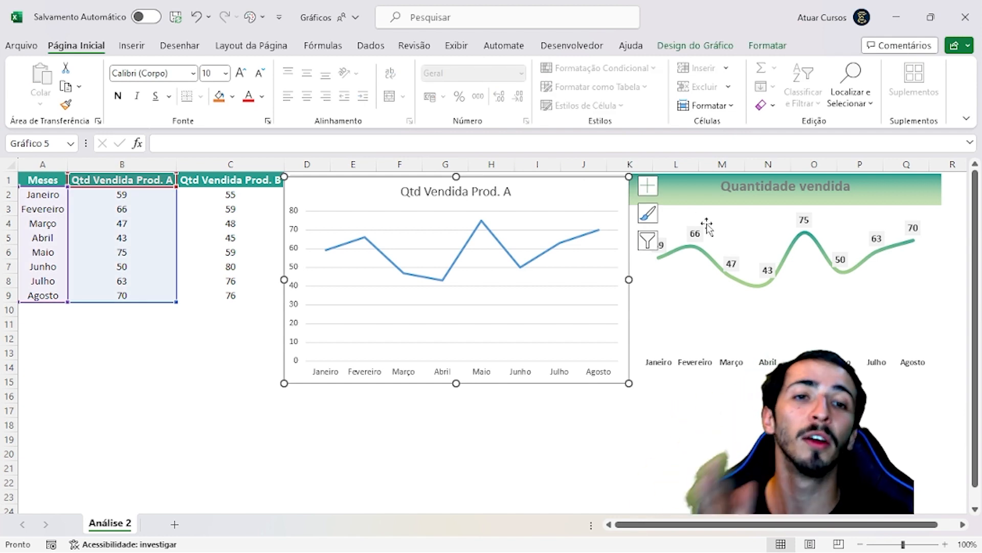
left_click_drag(575, 178, 575, 176)
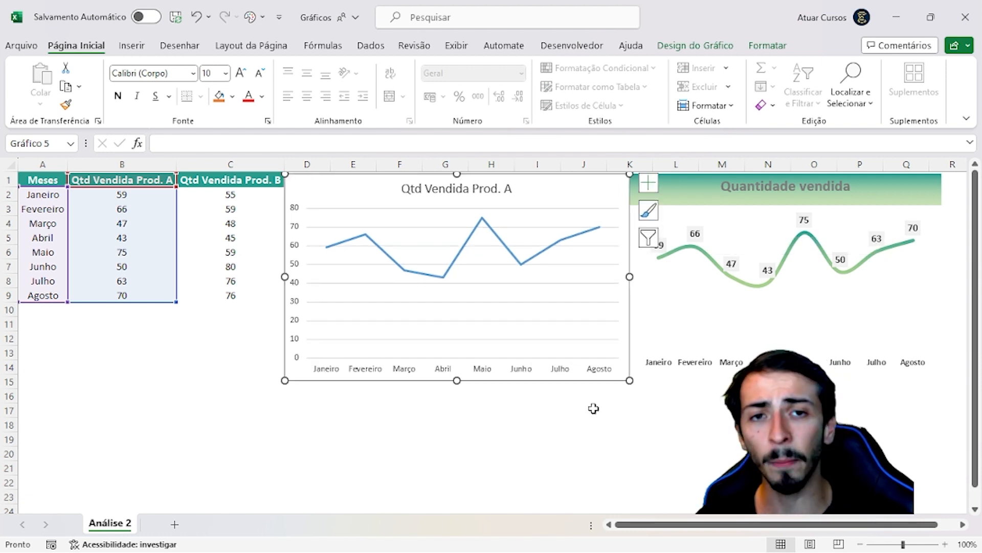
left_click(590, 421)
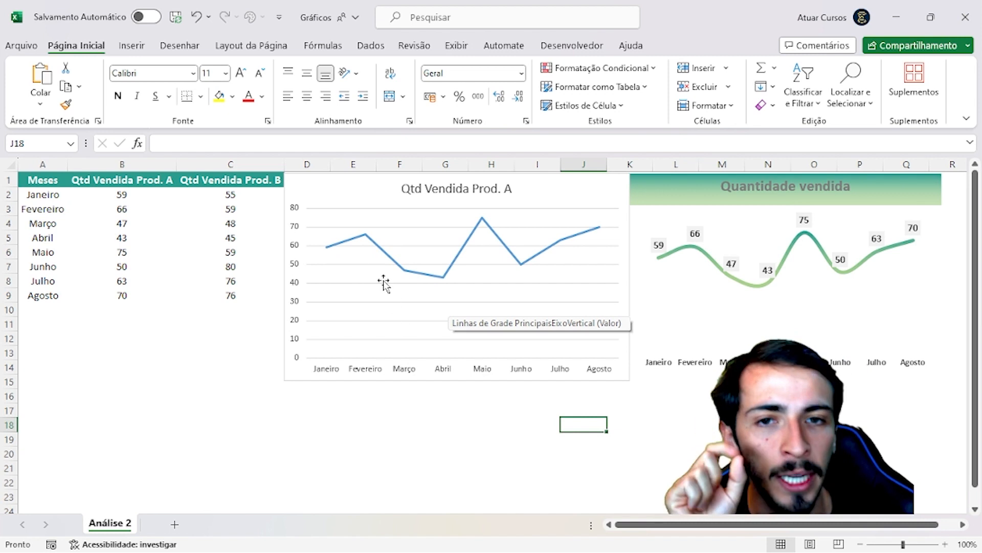
Remove the major horizontal gridlines from the Qtd Vendida Prod. A chart
left_click(388, 257)
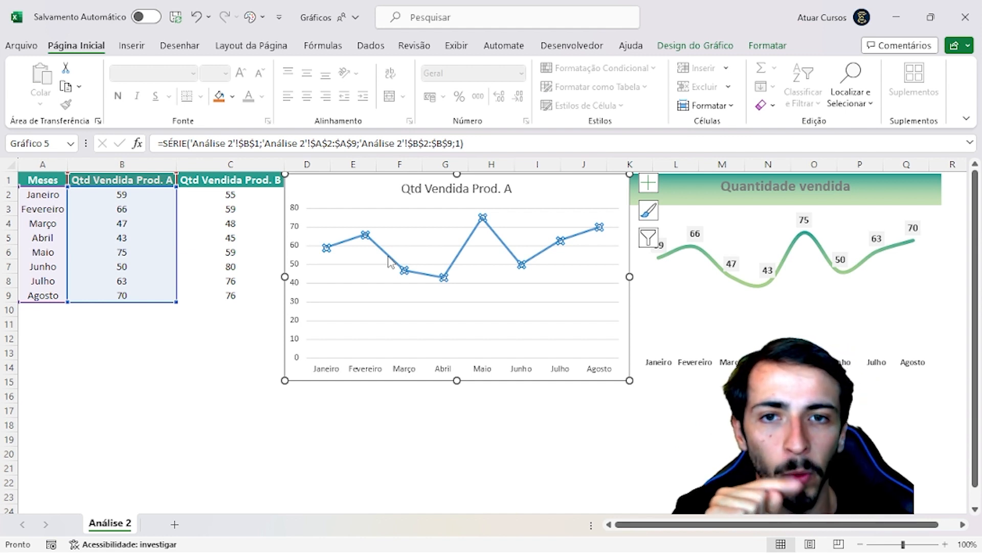
left_click(330, 210)
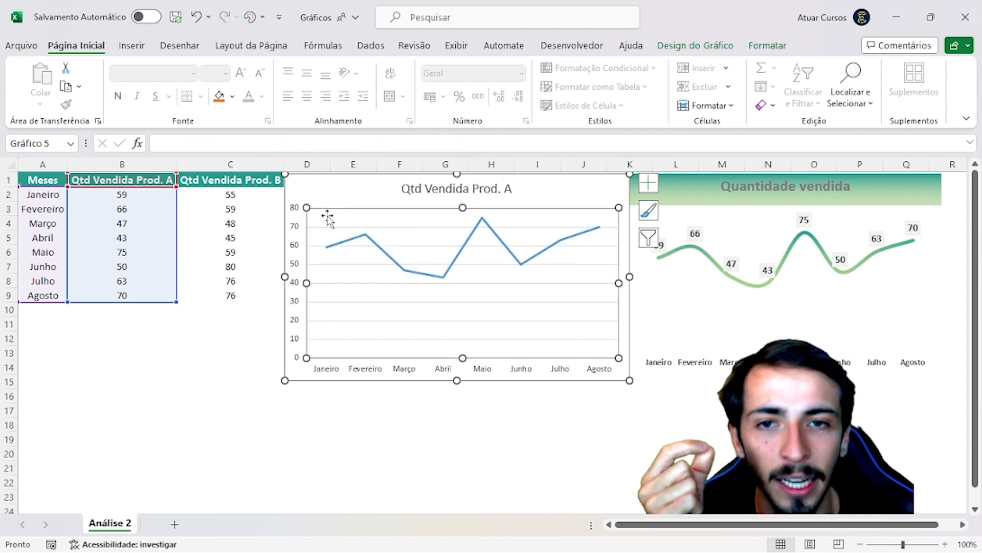
left_click(322, 227)
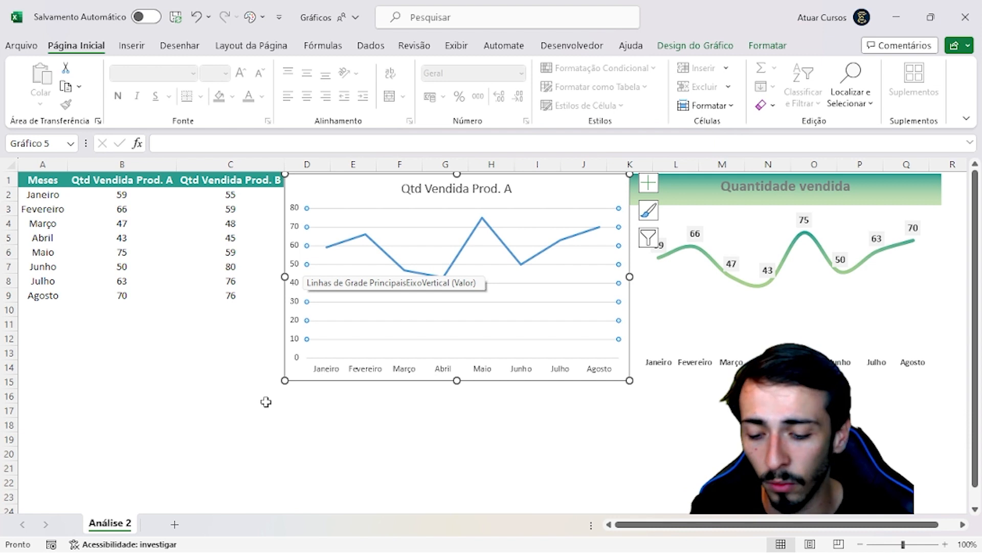
key("Escape")
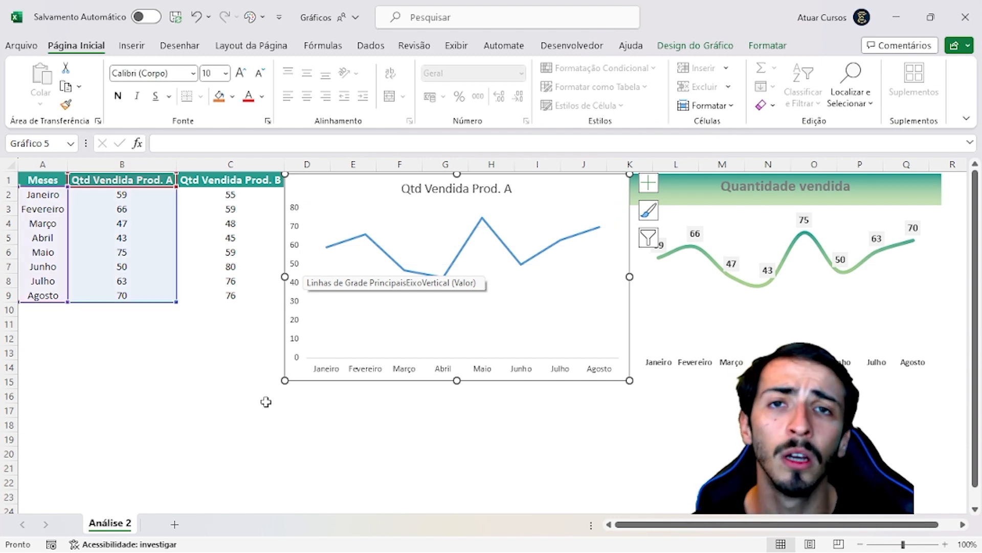
left_click(290, 426)
Add data labels to the Qtd Vendida Prod. A line series and deselect the chart
left_click(339, 201)
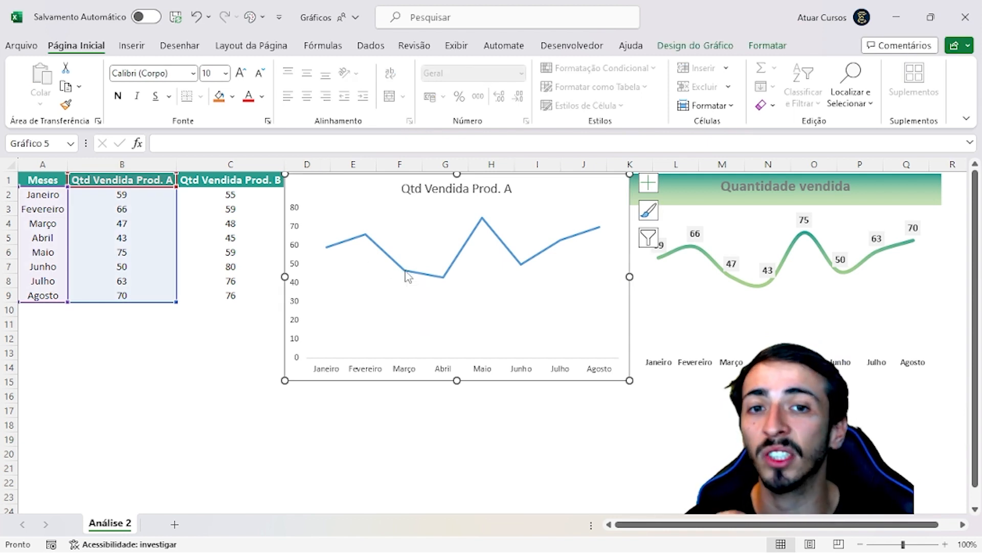
right_click(406, 275)
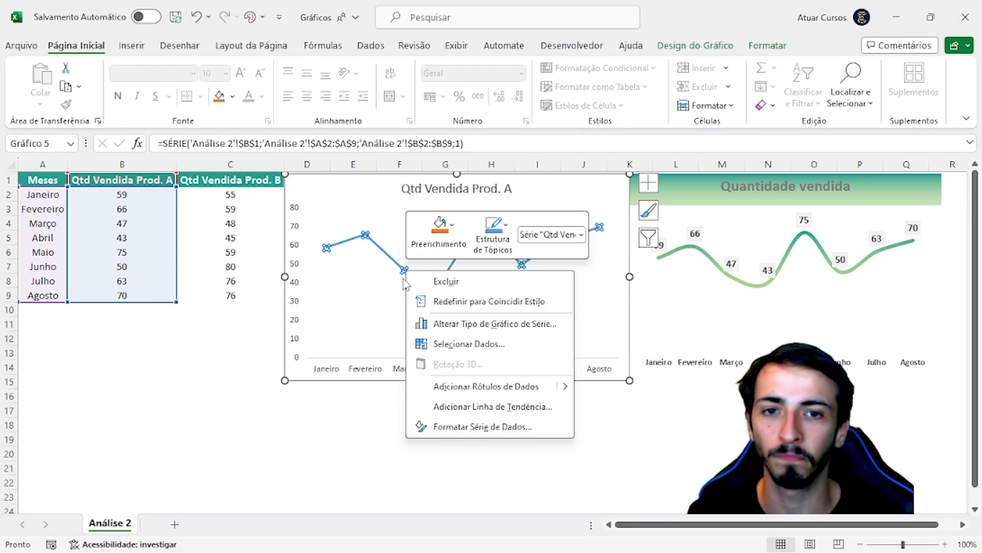
left_click(478, 389)
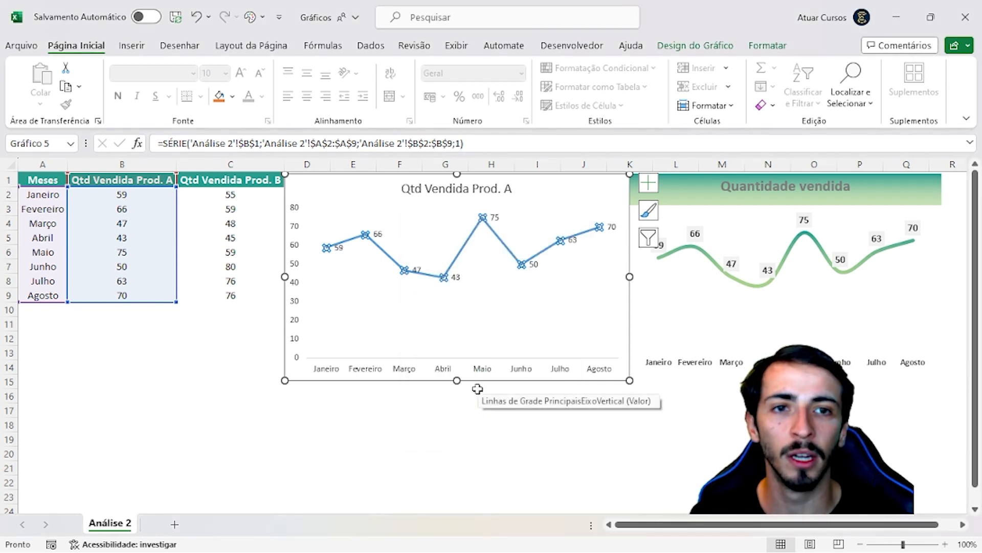
left_click(628, 424)
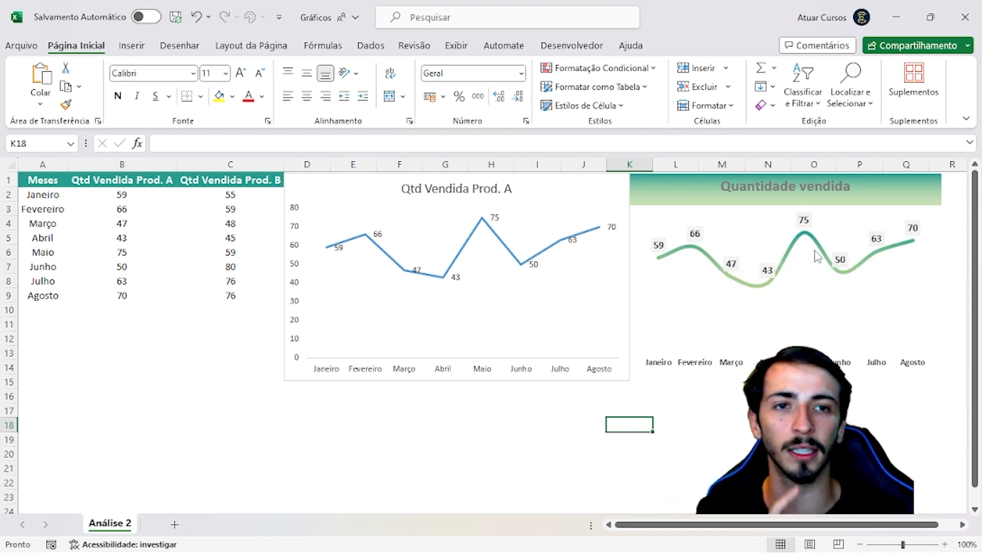
Hide the chart's primary vertical axis while keeping the primary horizontal axis with the months
mouse_move(840, 275)
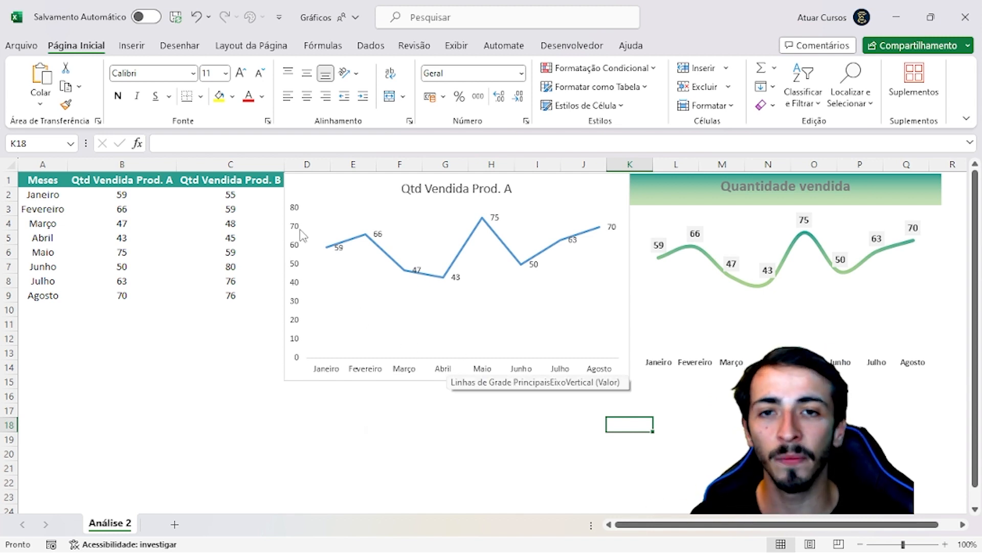
left_click(299, 280)
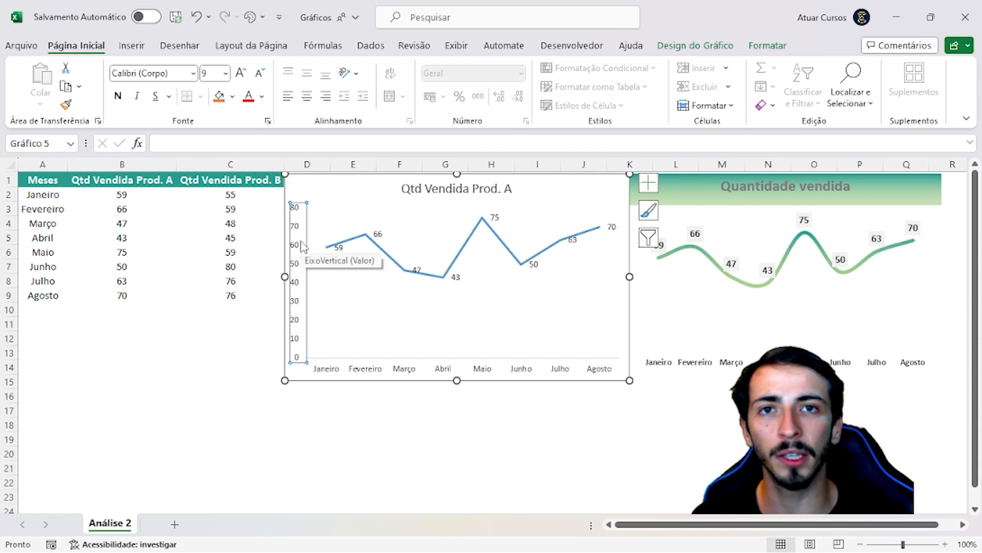
left_click(331, 317)
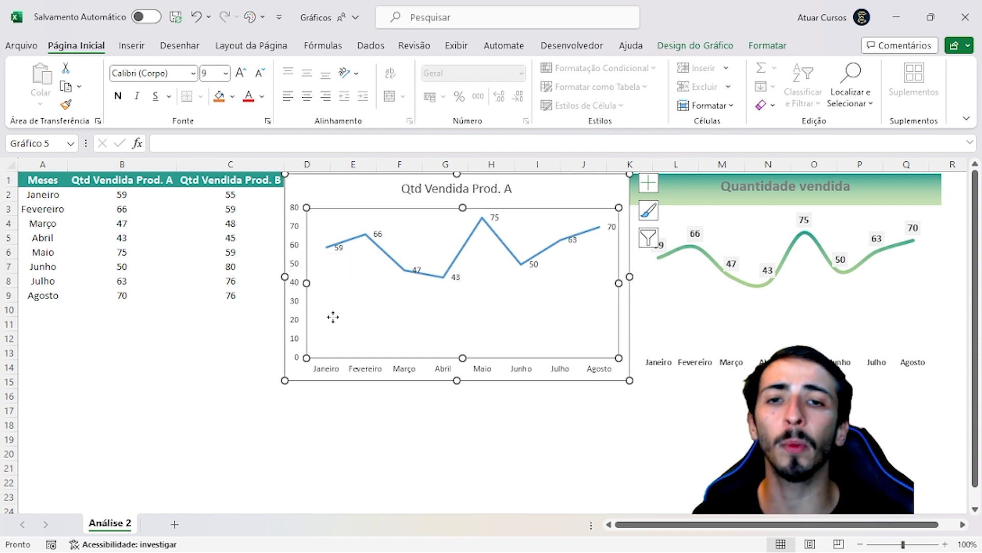
left_click(325, 199)
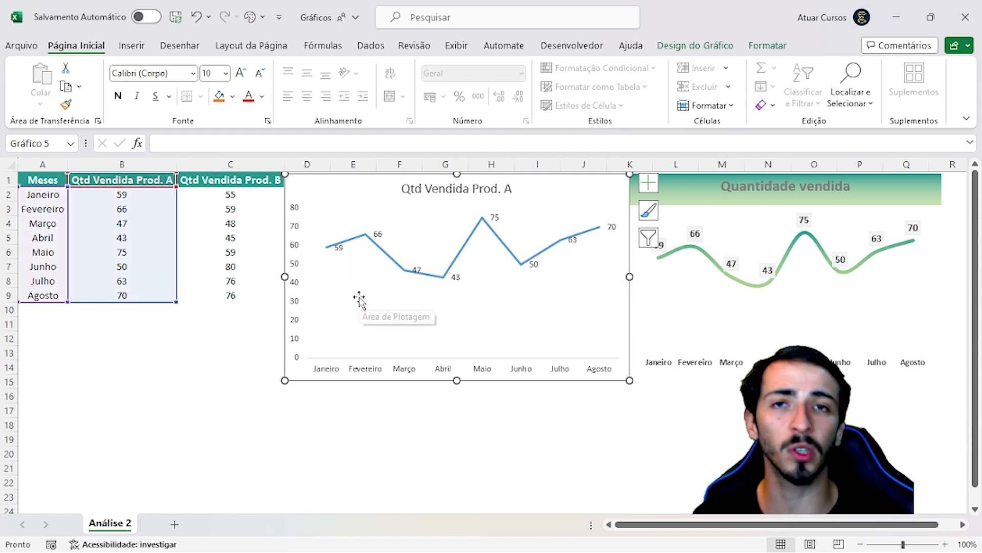
left_click(294, 250)
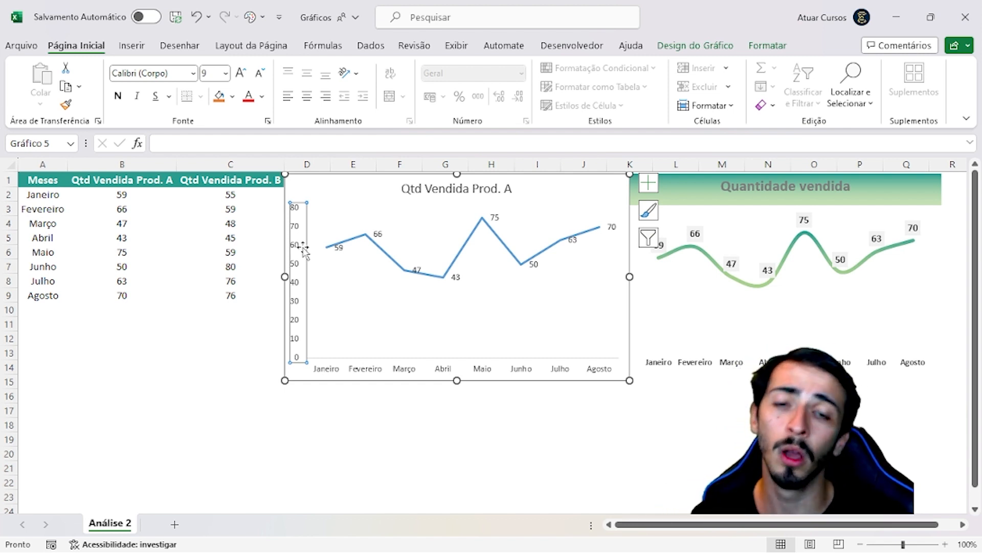
left_click(324, 188)
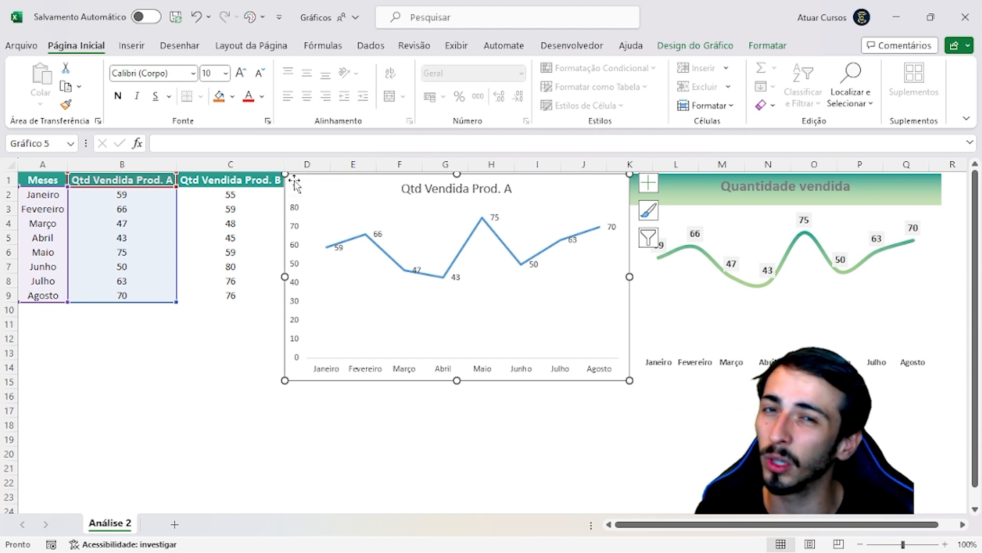
left_click(649, 186)
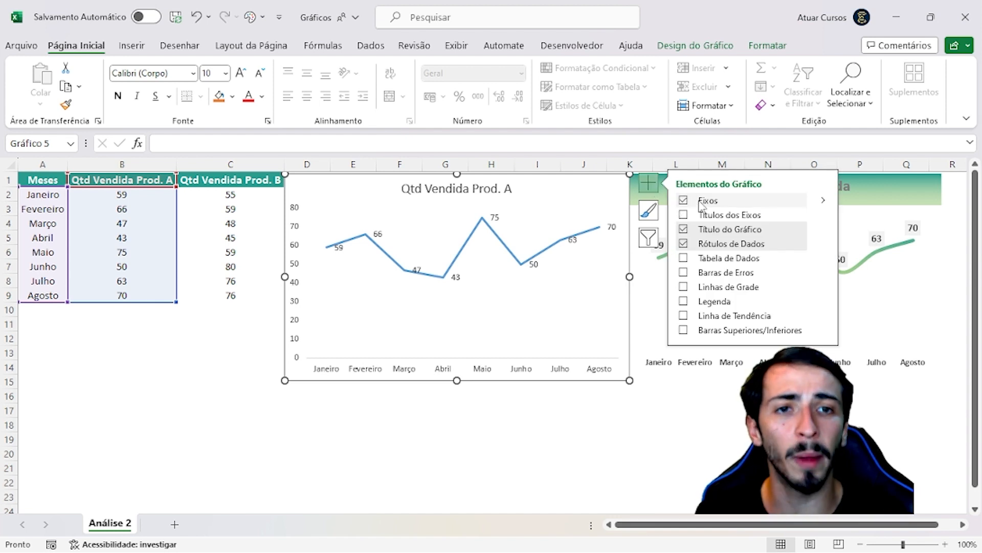
left_click(823, 202)
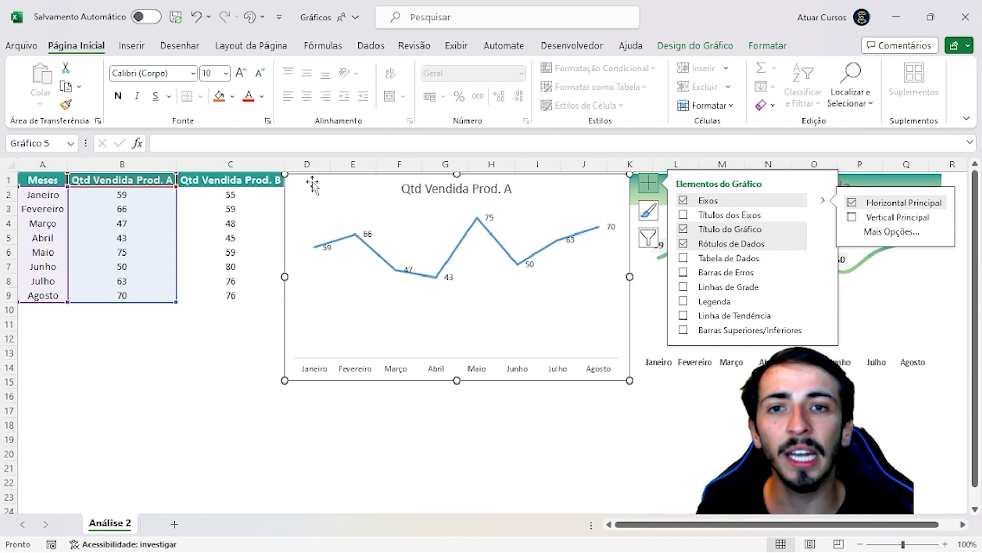
left_click(406, 425)
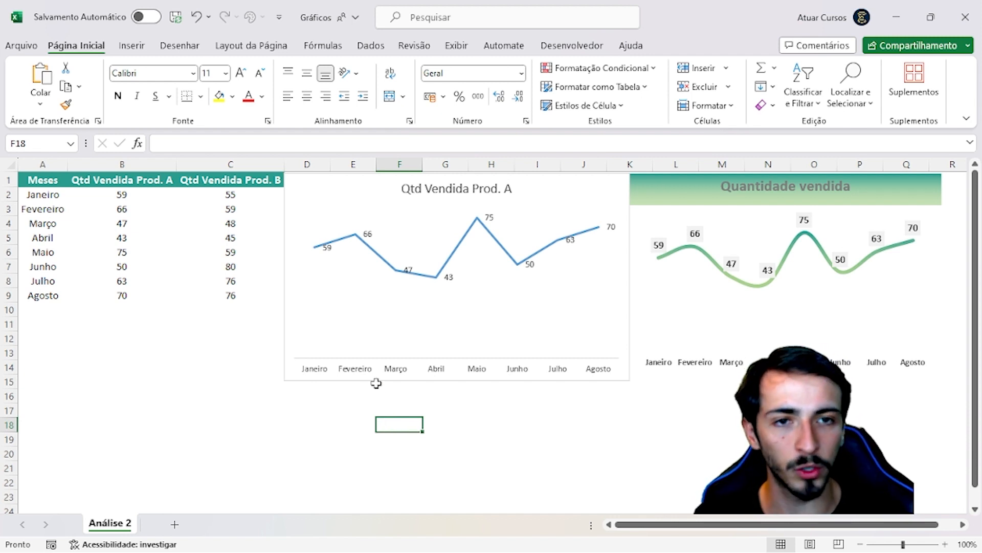
Move the labelled line chart aside, over the data table, and delete the older line chart hidden beneath it
left_click(377, 258)
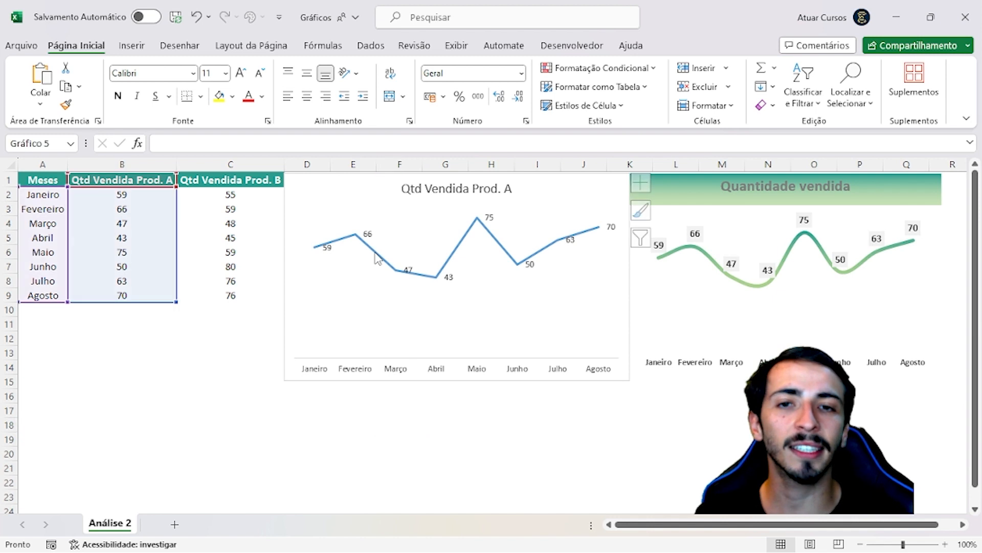
left_click(342, 208)
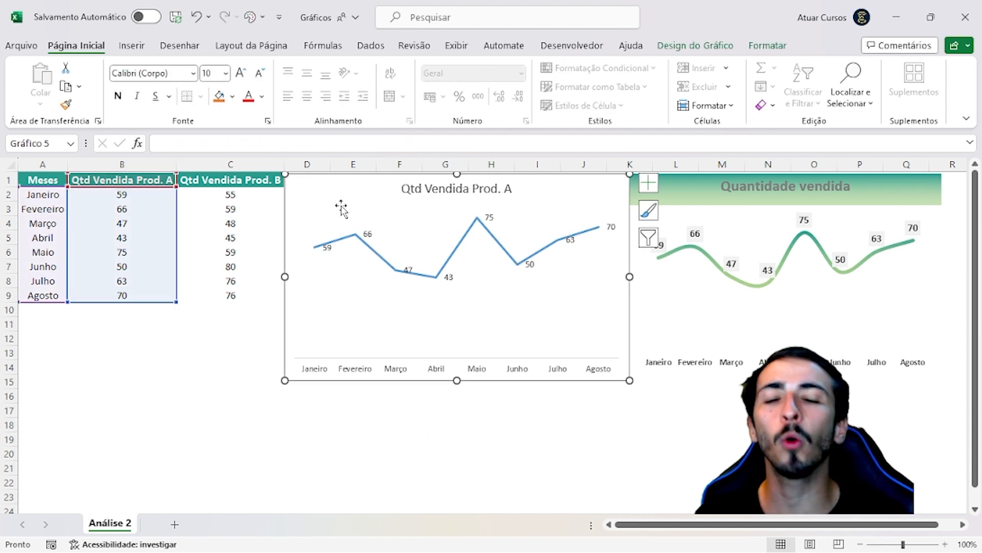
left_click(321, 223)
left_click(328, 189)
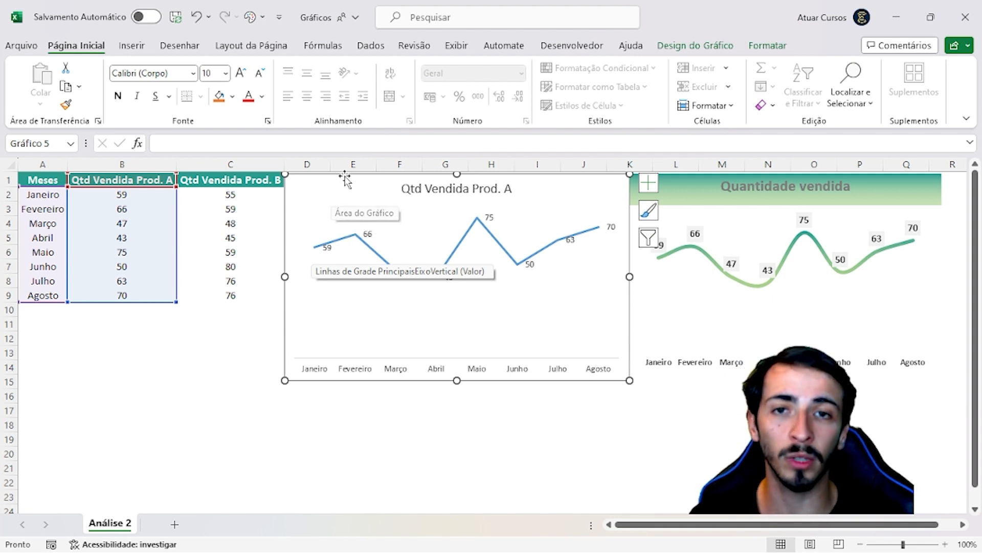
left_click_drag(345, 177, 233, 216)
left_click(316, 182)
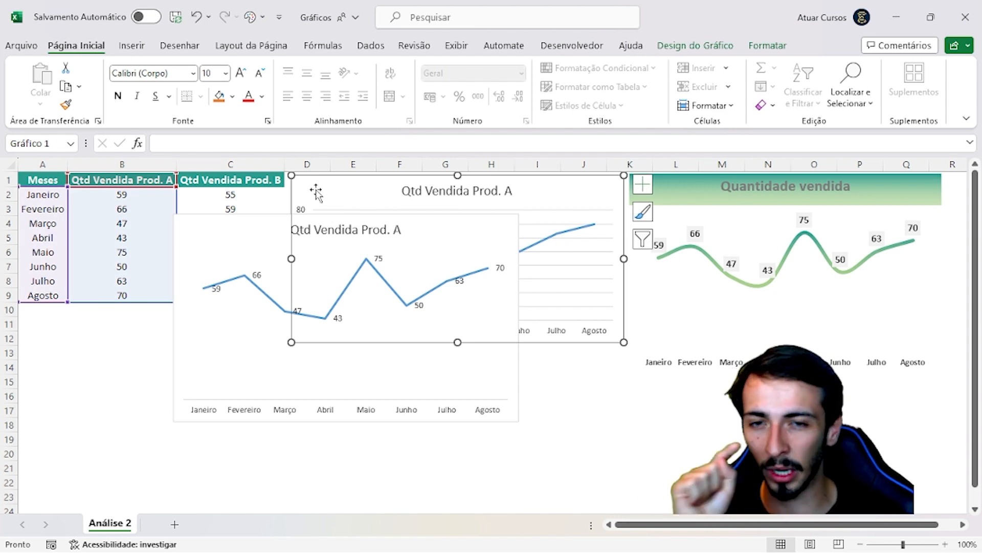
key("Delete")
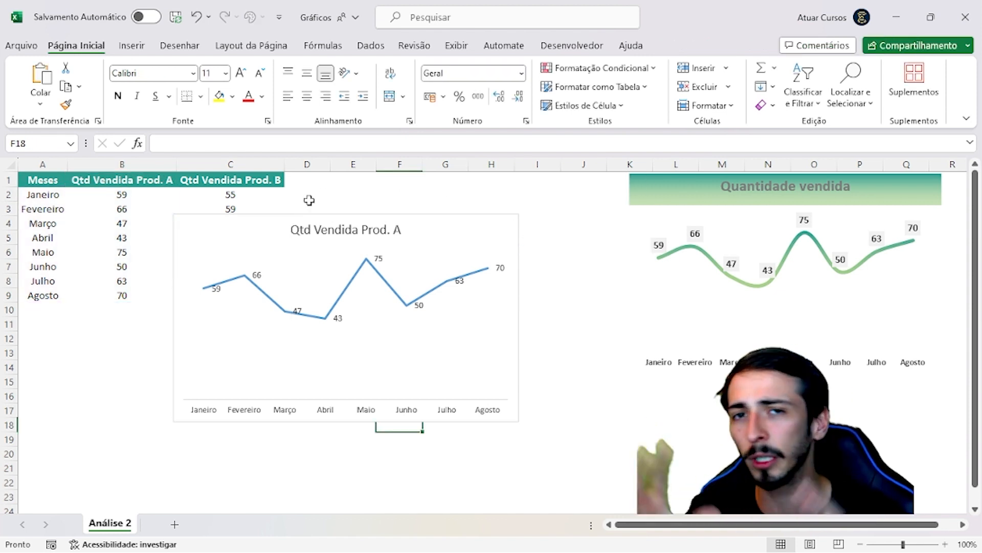
Enlarge the remaining line chart and position it across columns B to I, from row 1 to about row 19
left_click_drag(281, 214, 252, 204)
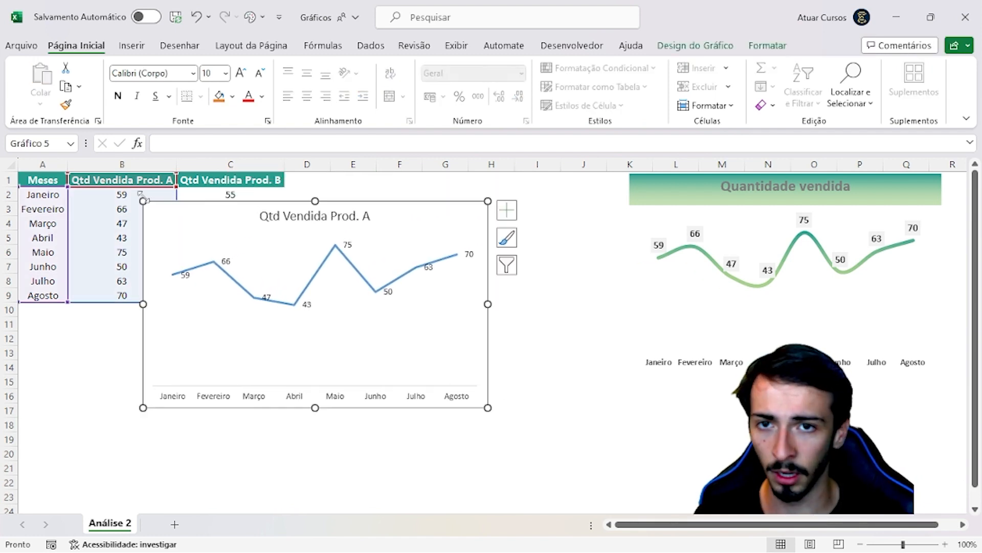
left_click_drag(487, 407, 575, 469)
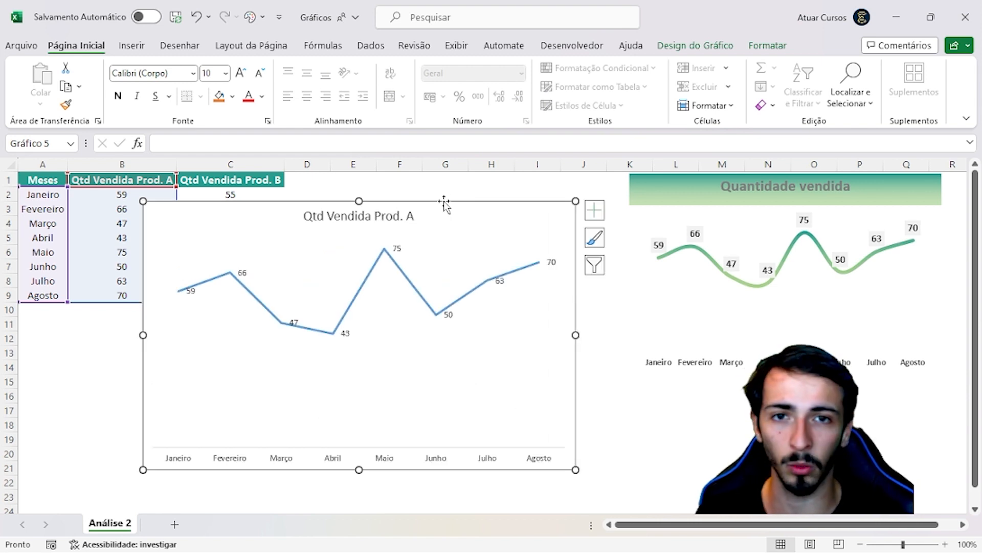
left_click_drag(449, 202, 419, 182)
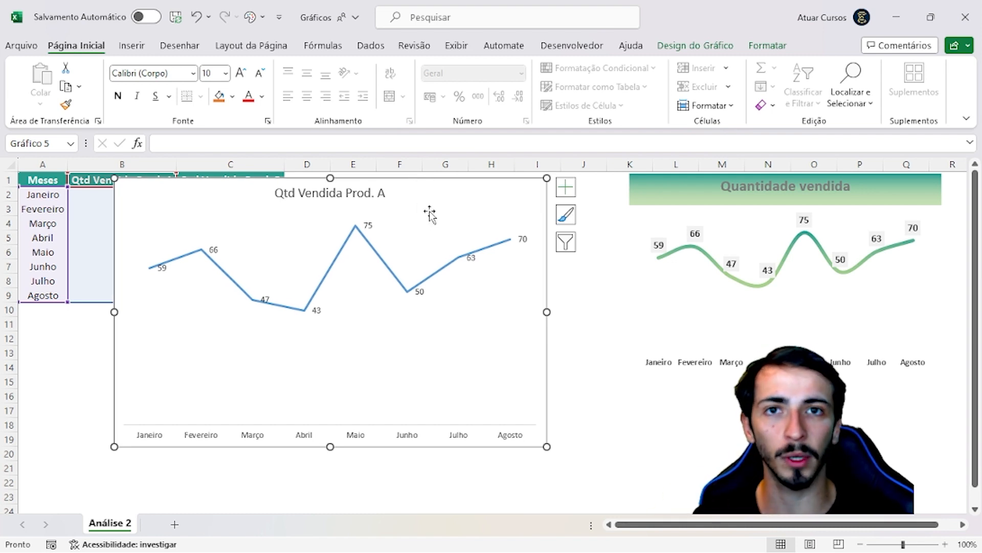
Open the line series' fill and line formatting options and float the formatting pane over the data table
left_click(324, 279)
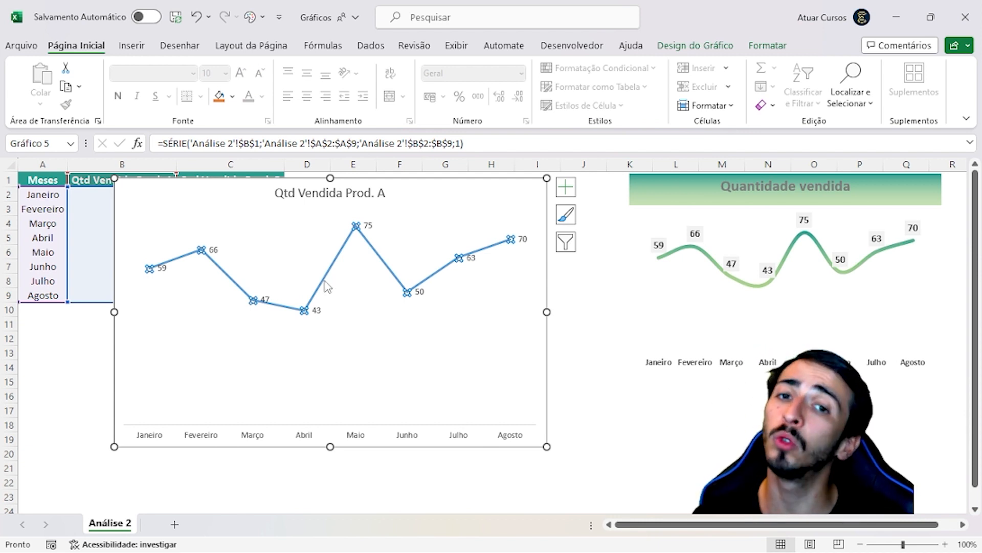
right_click(326, 281)
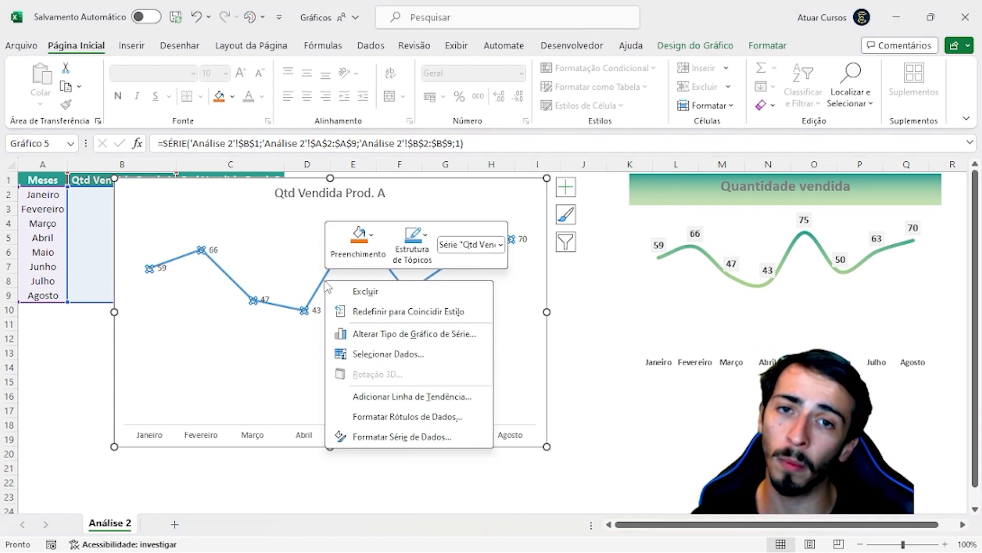
left_click(409, 436)
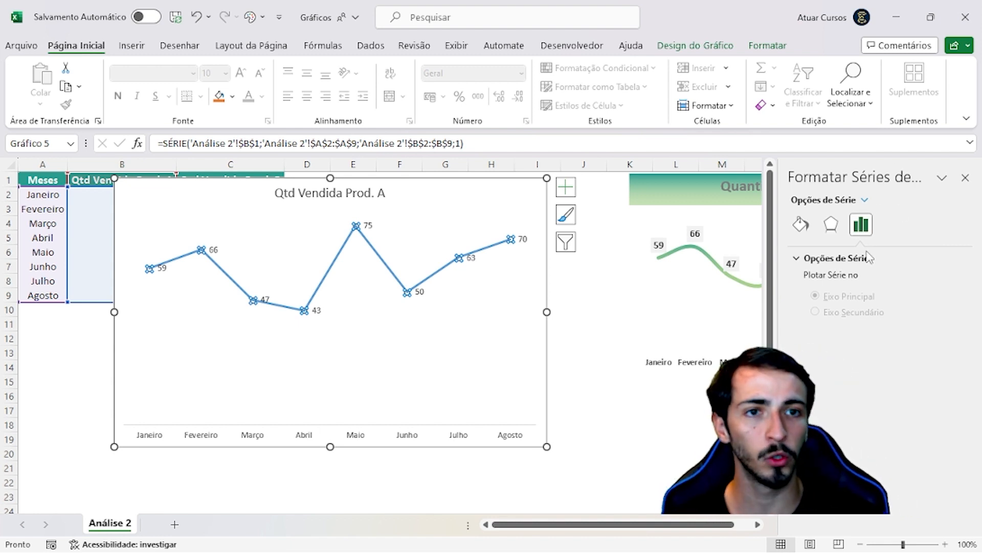
left_click(801, 226)
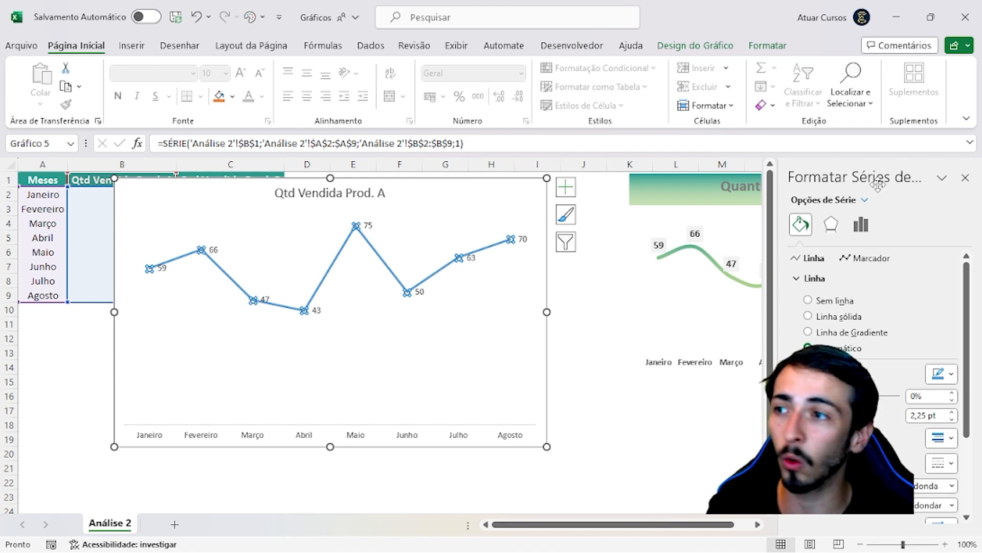
left_click_drag(883, 180, 153, 143)
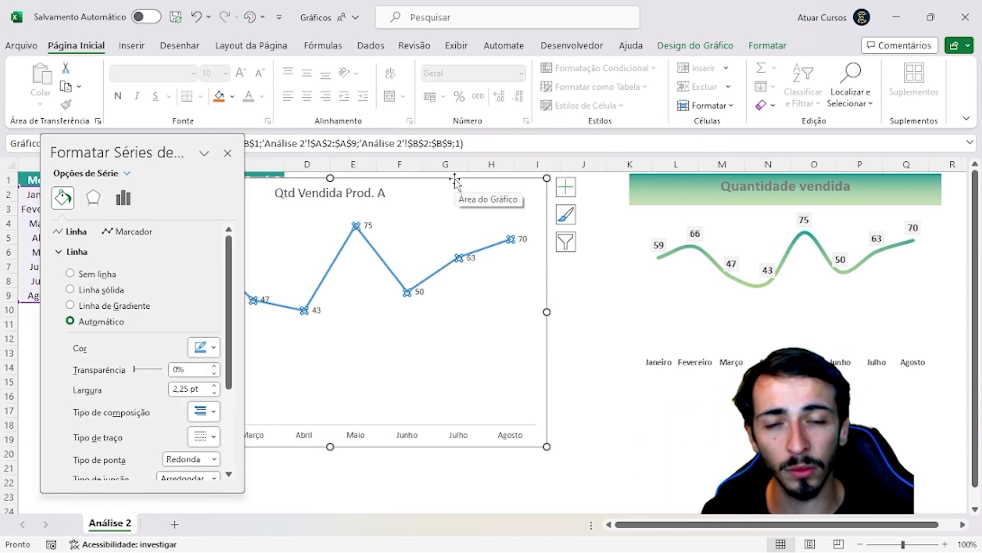
Move the line chart clear of the floating formatting pane, across columns D to M
left_click_drag(453, 184, 606, 168)
left_click(509, 177)
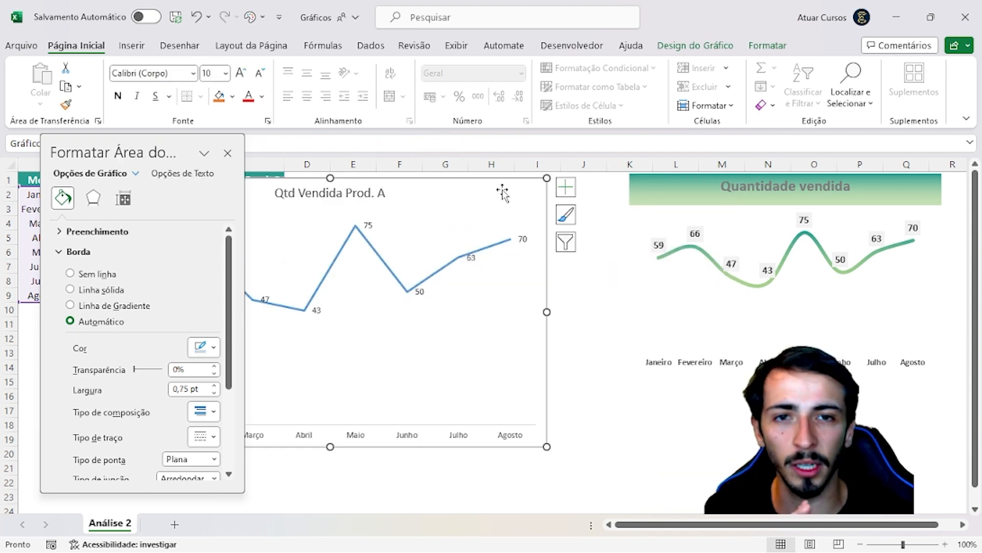
left_click_drag(498, 178, 652, 183)
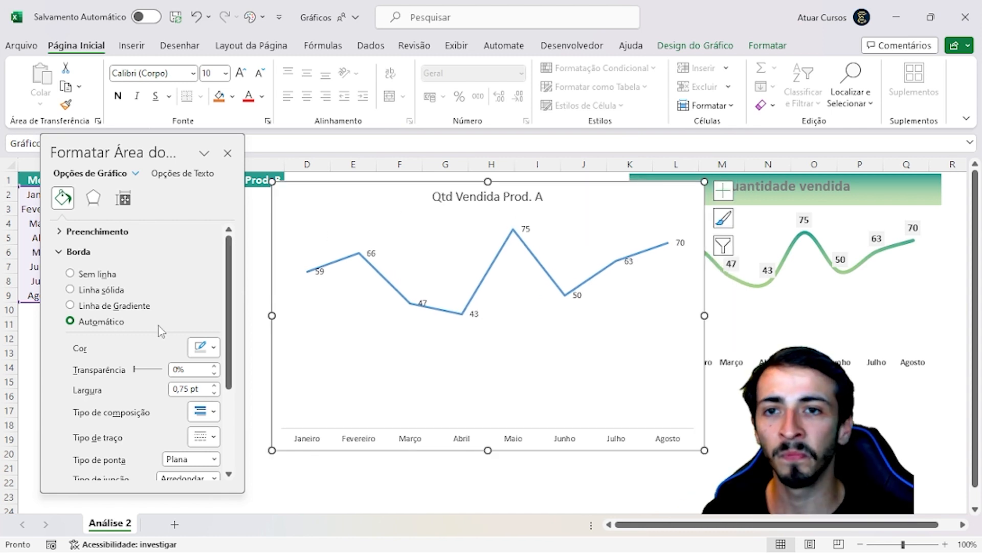
Select the Qtd Vendida Prod. A line series and turn on the smoothed line option
scroll(97, 296, "down", 1)
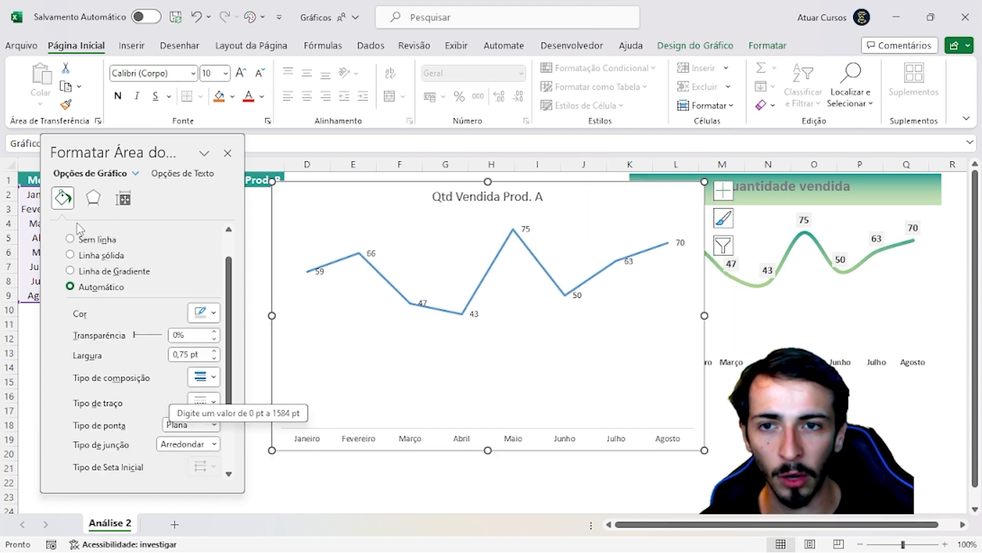
scroll(101, 279, "down", 3)
scroll(108, 392, "up", 4)
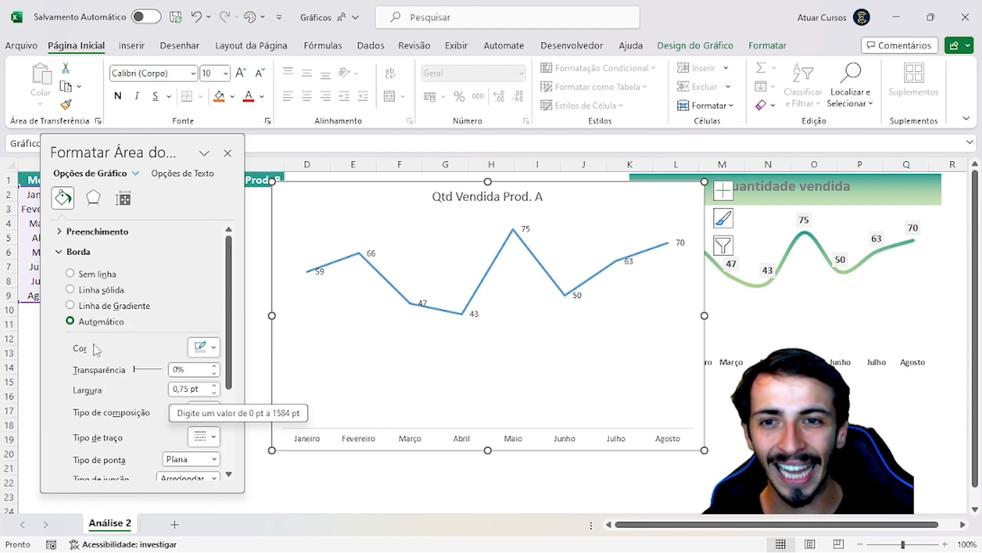
left_click_drag(135, 369, 136, 370)
left_click(391, 285)
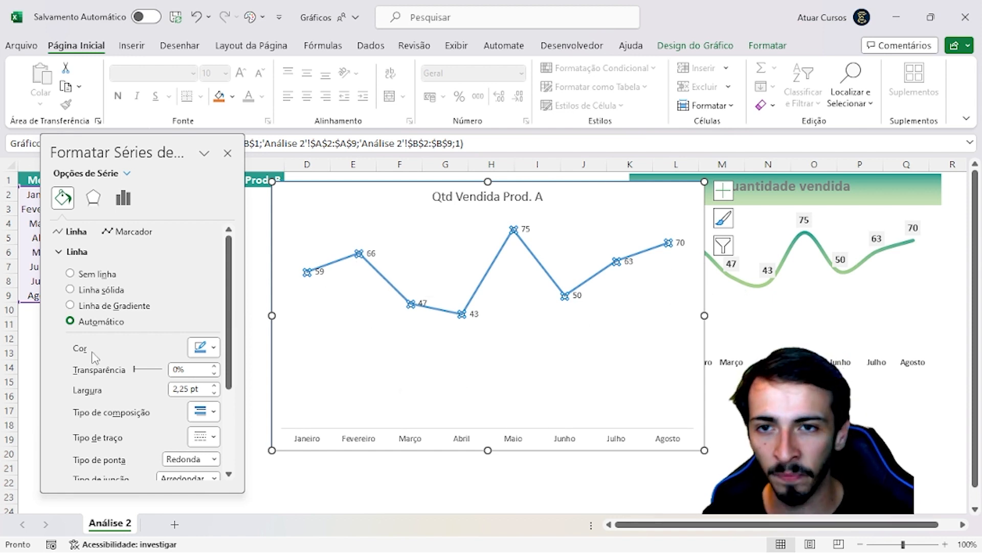
scroll(97, 353, "down", 5)
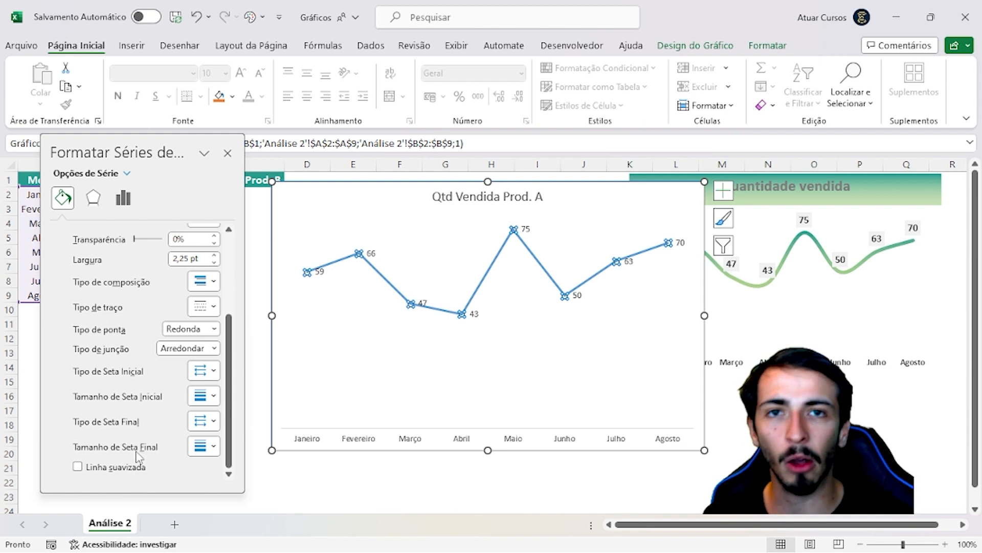
left_click(78, 467)
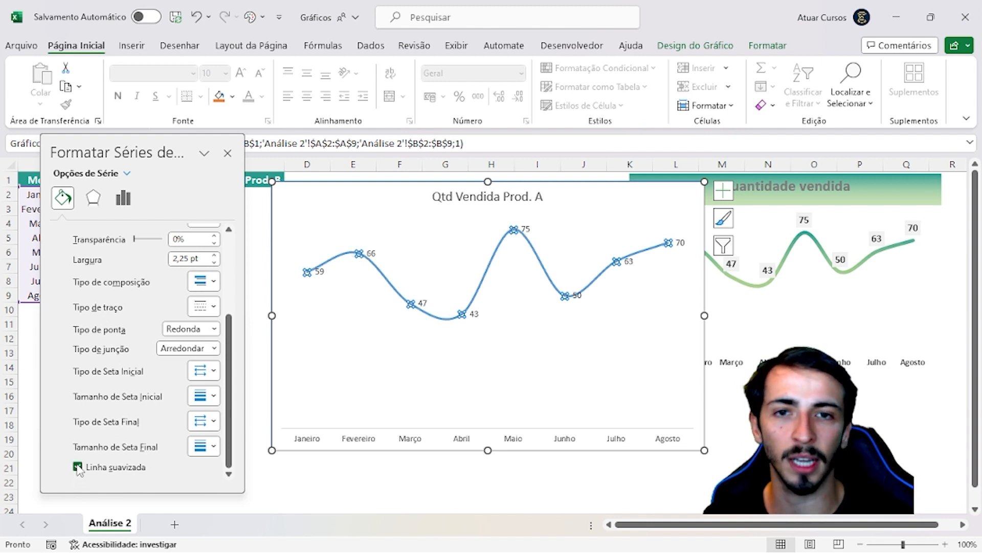
left_click(78, 467)
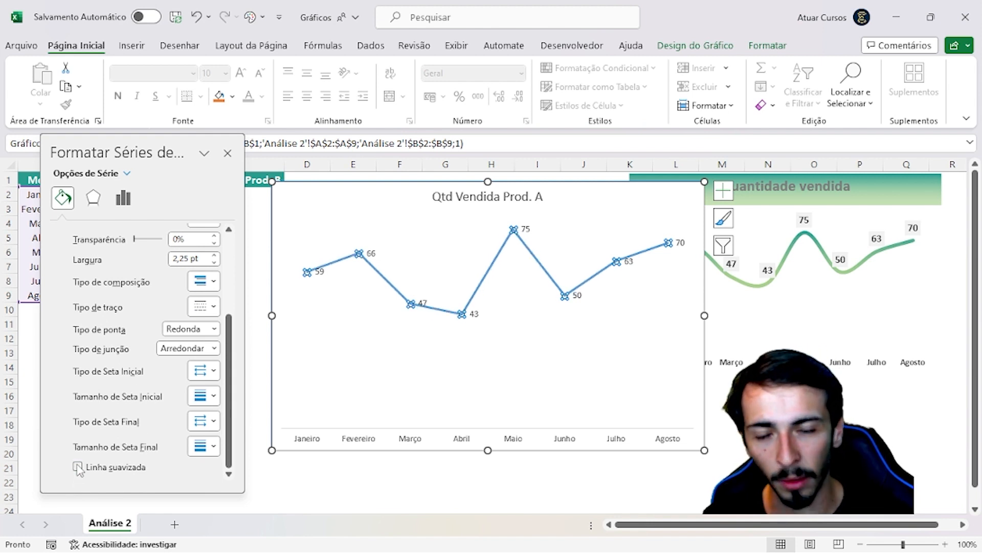
left_click(78, 467)
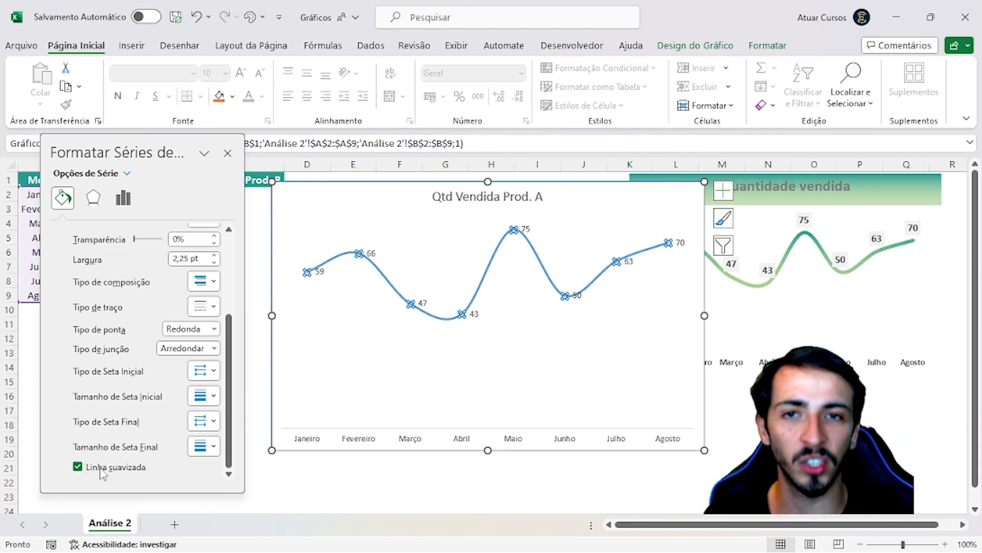
Set the smoothed series line's width to 4 pt
scroll(162, 402, "up", 3)
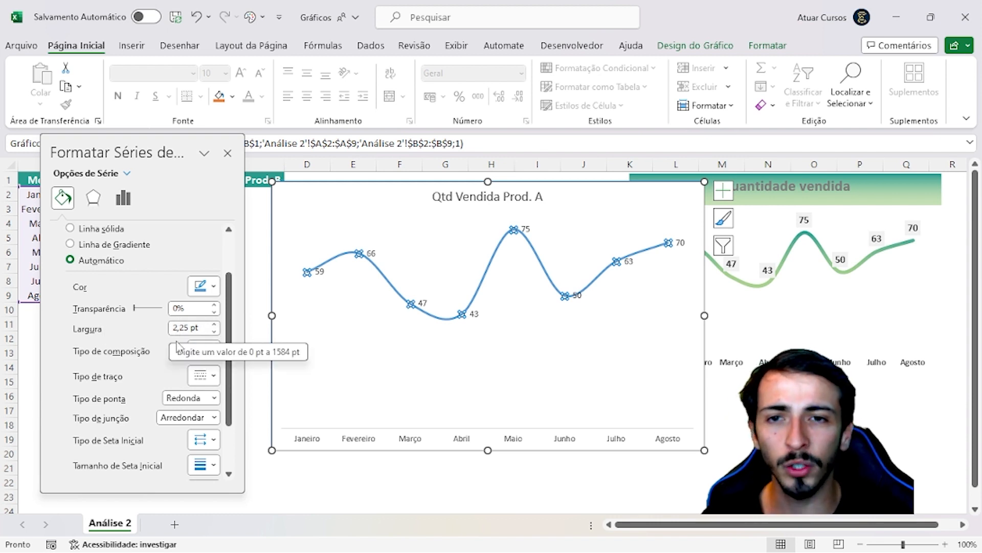
left_click(215, 325)
left_click(215, 325)
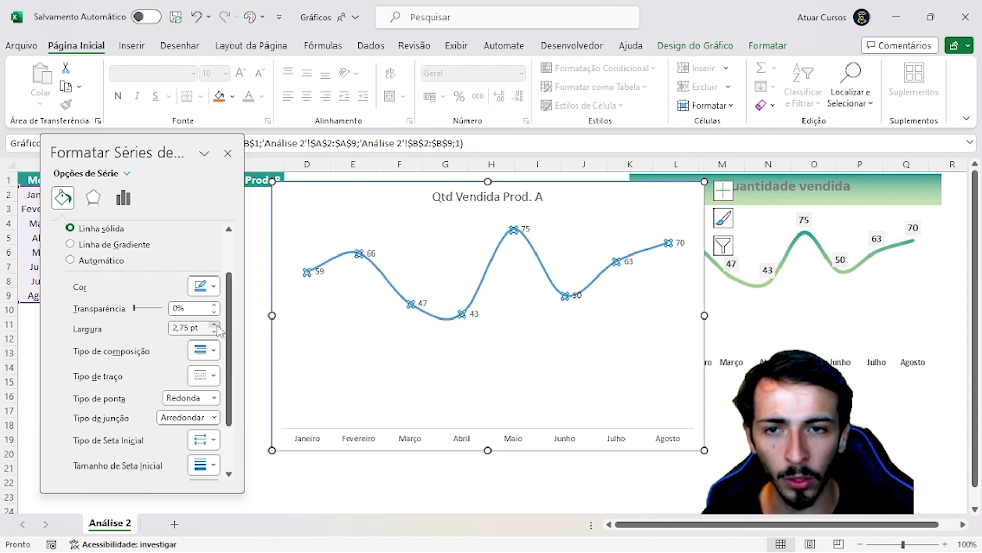
left_click(215, 324)
left_click(215, 324)
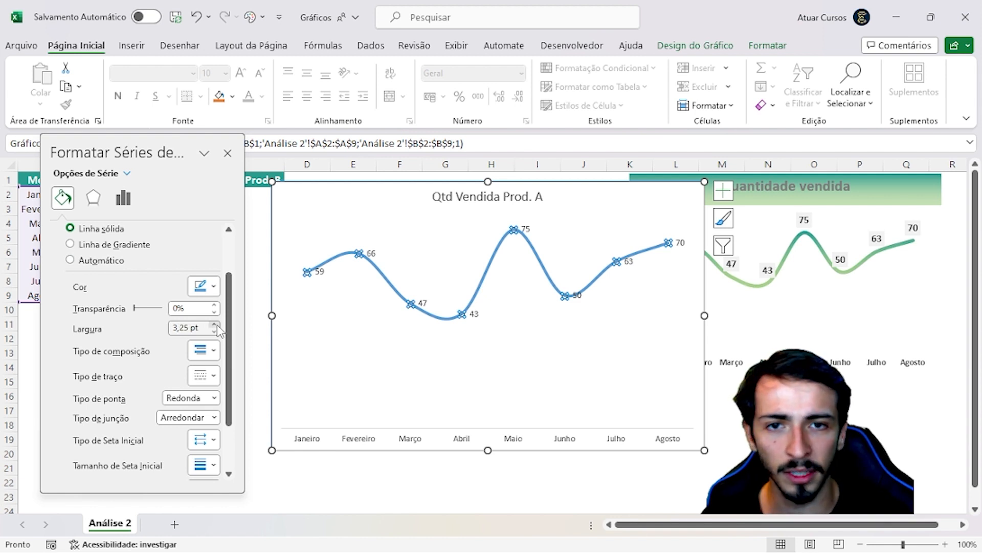
left_click(215, 324)
left_click(215, 324)
left_click(215, 324)
left_click(215, 325)
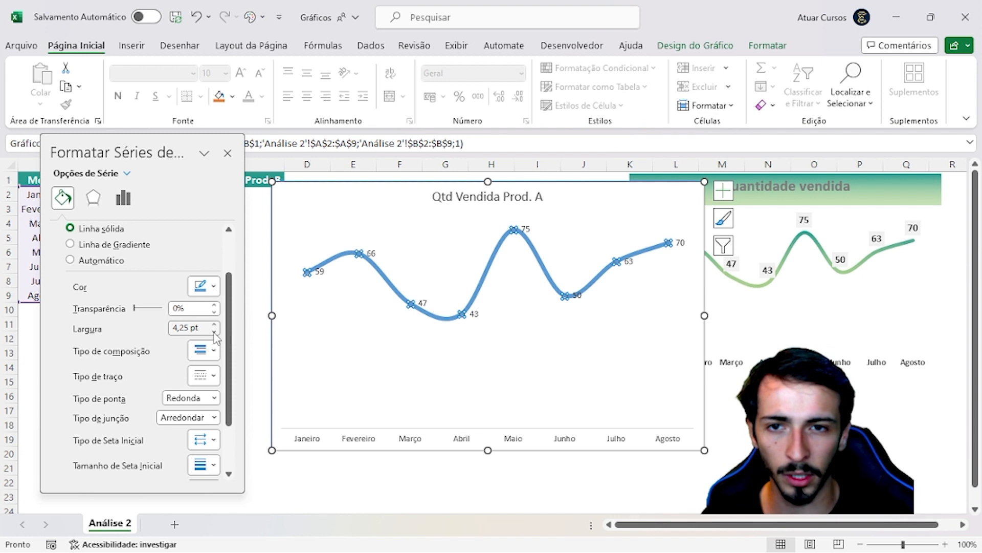
left_click(215, 331)
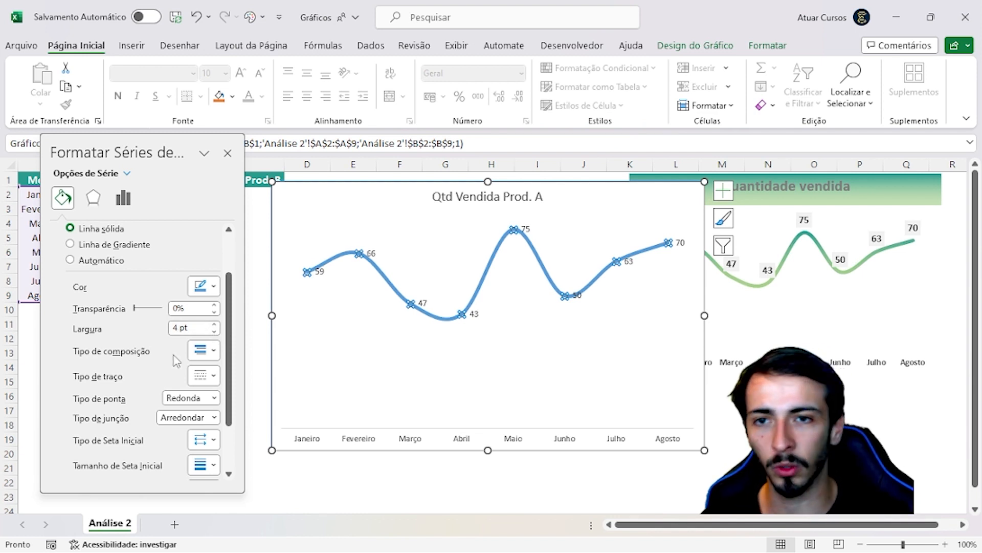
Change the series line from solid to a gradient line
scroll(155, 348, "up", 2)
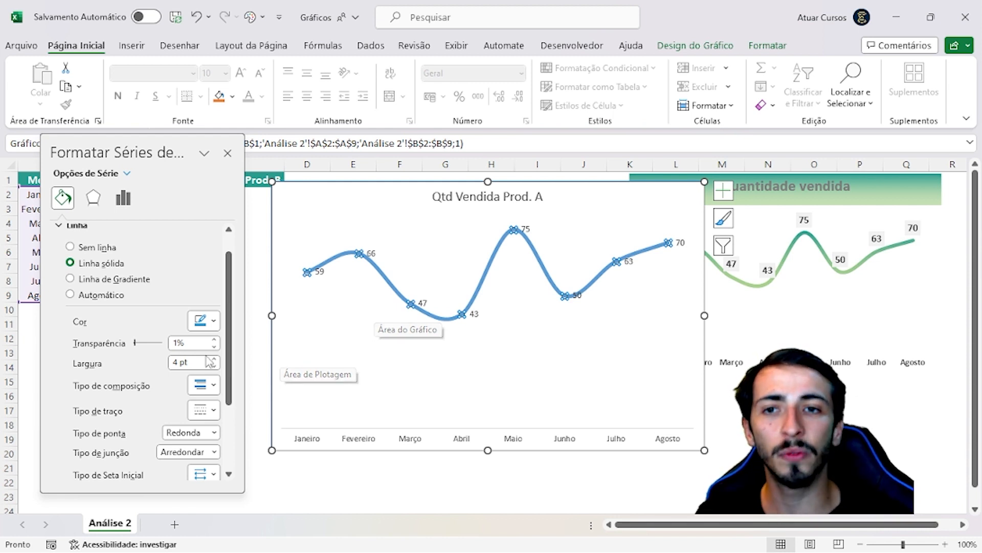
scroll(117, 333, "up", 1)
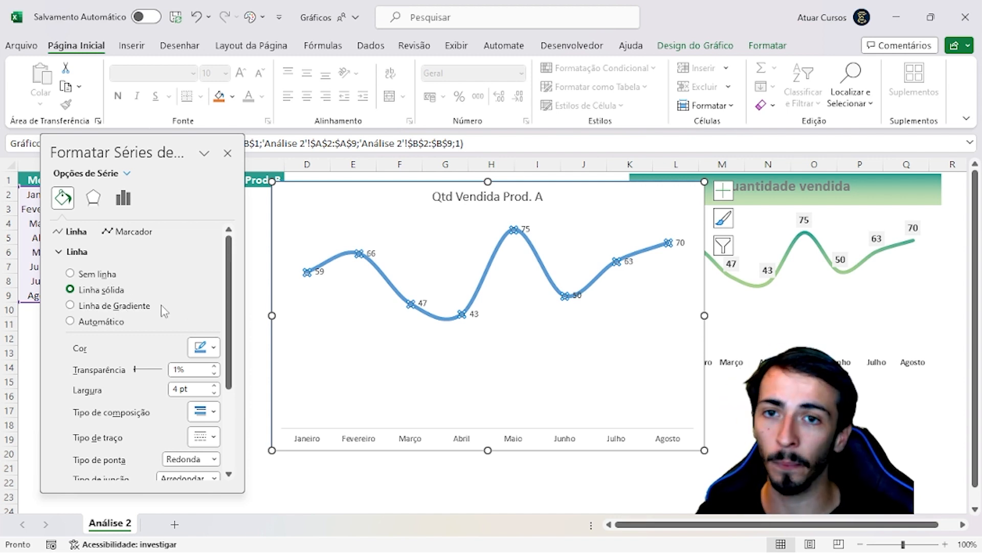
left_click(102, 305)
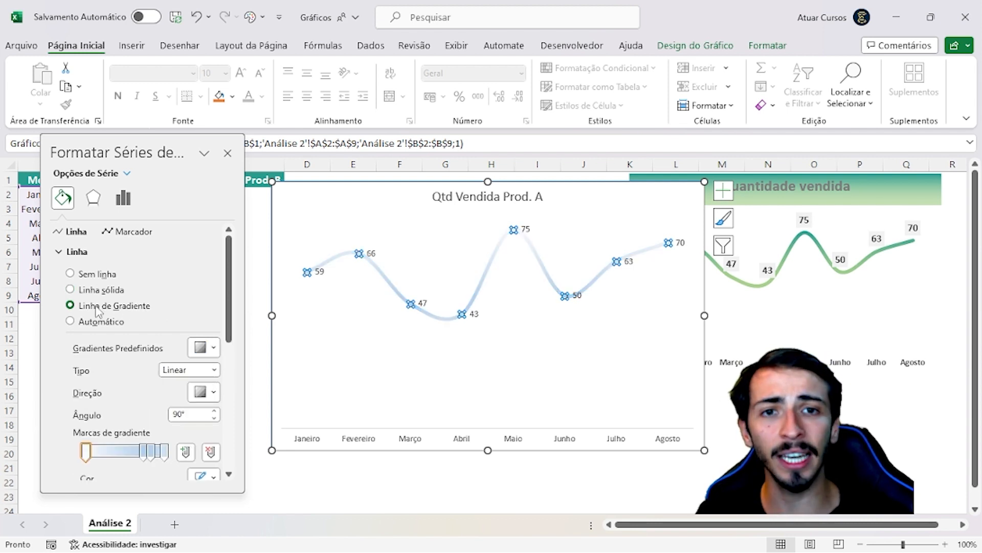
scroll(98, 311, "down", 3)
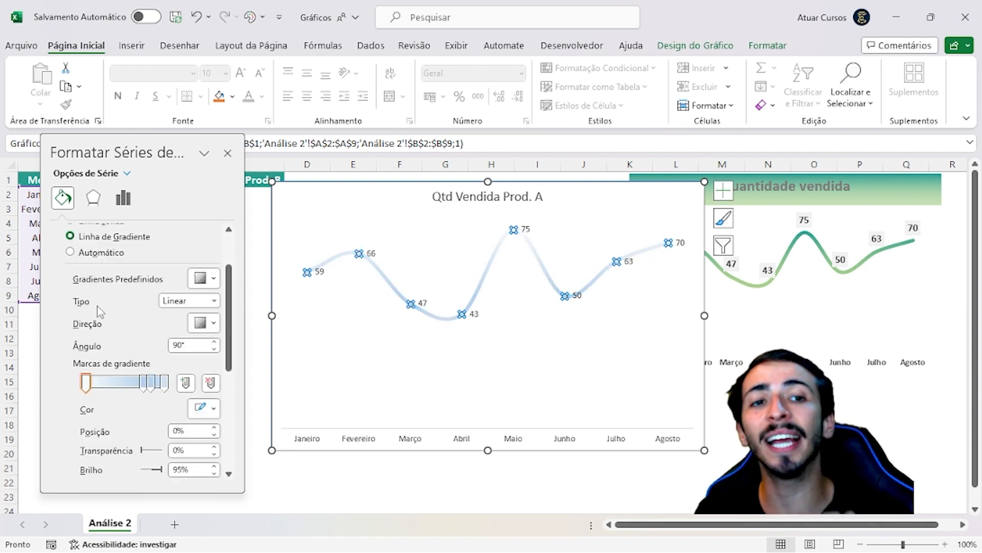
Reselect the Qtd Vendida Prod. A line series and set its linear gradient's angle to 180°
left_click(841, 238)
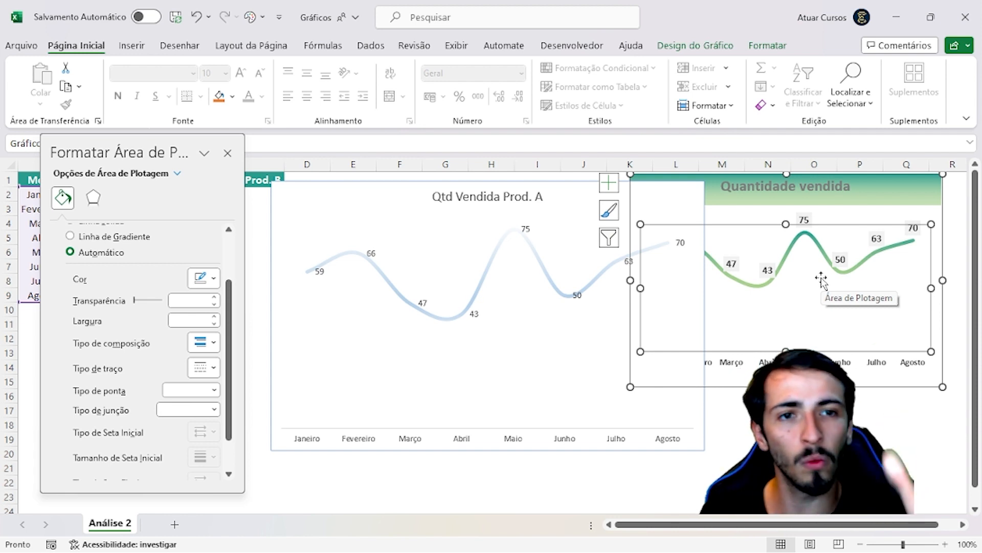
left_click(859, 468)
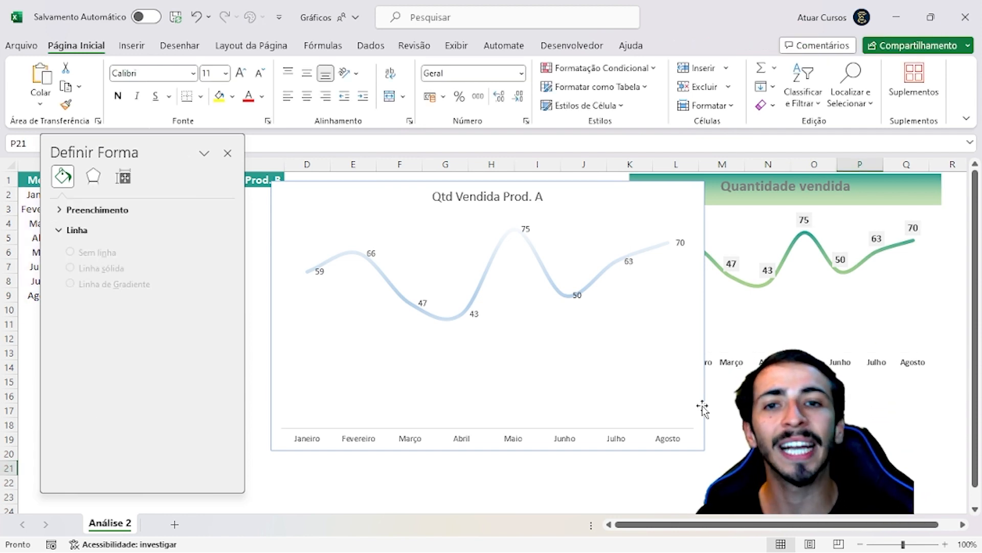
left_click(586, 249)
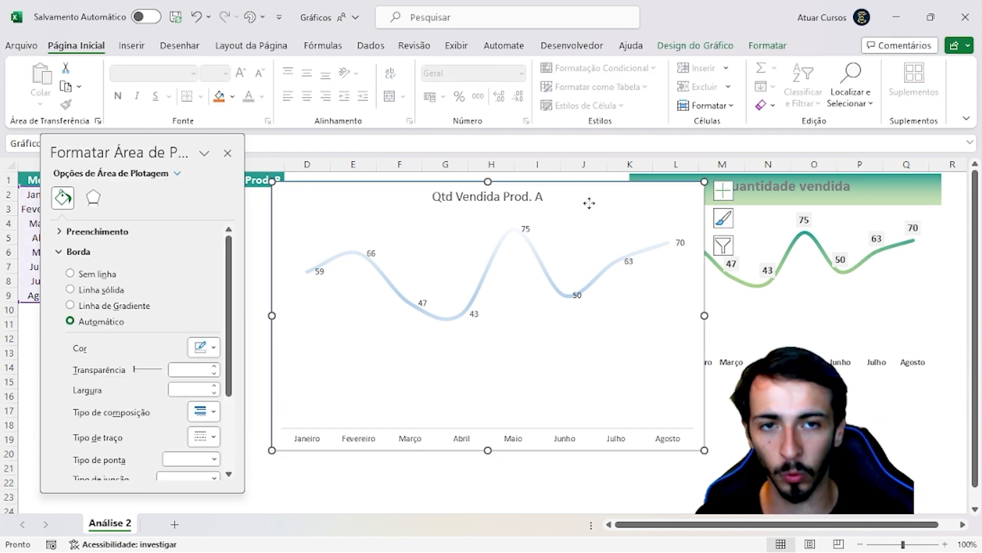
left_click(482, 290)
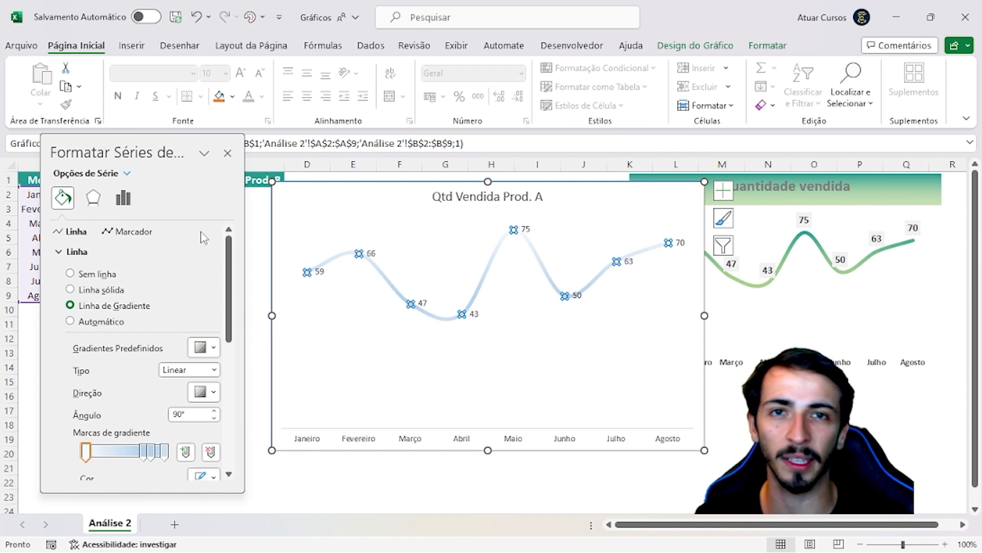
scroll(173, 343, "down", 1)
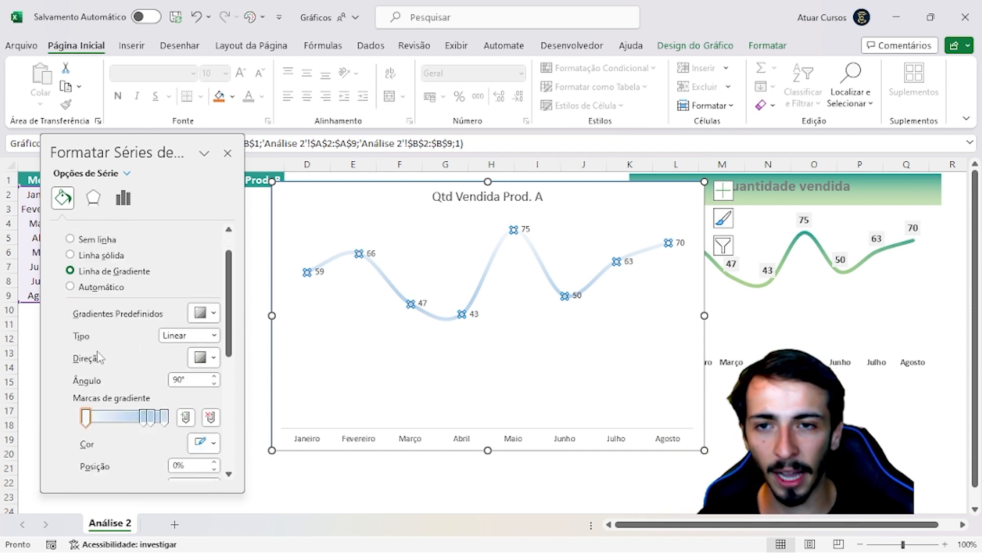
scroll(101, 344, "down", 1)
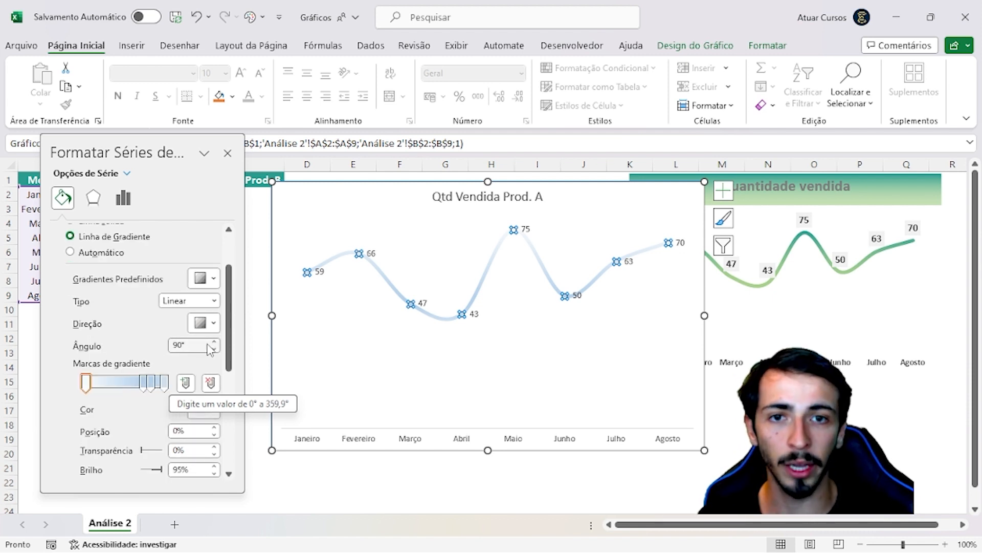
left_click(181, 347)
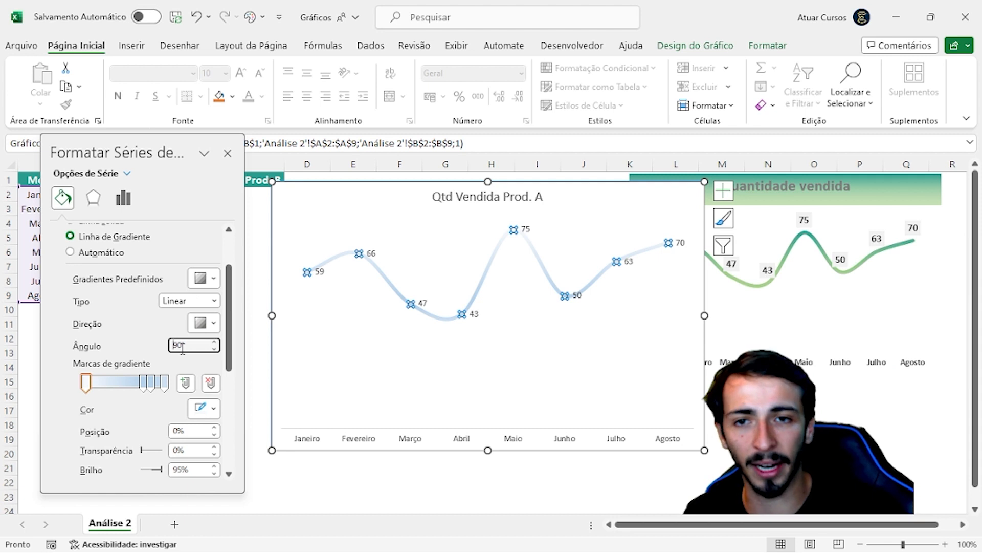
key("Delete")
key("Delete")
type("18")
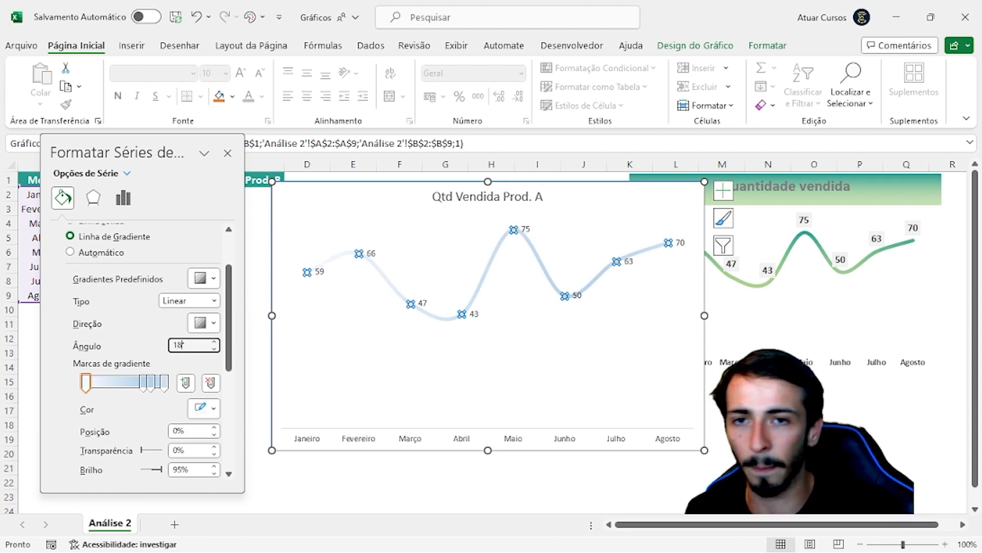
type("0")
key("Return")
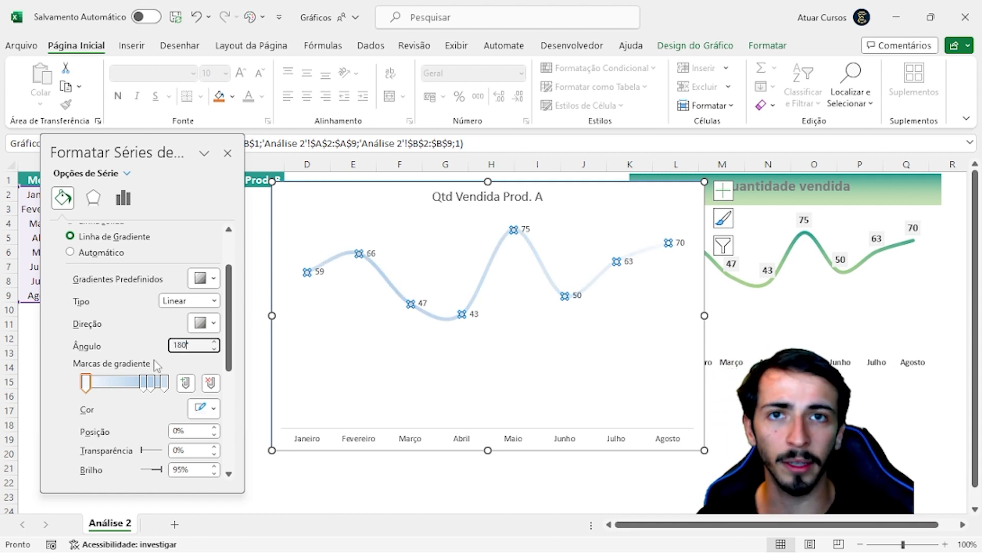
Remove the two middle gradient stops, at 74% and 83%, from the line, keeping only the two end stops
scroll(171, 377, "down", 1)
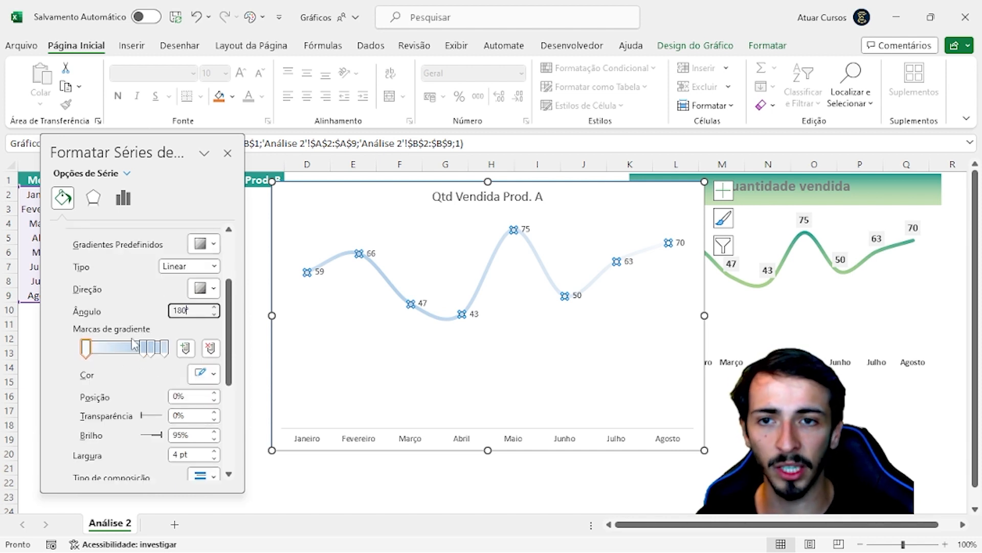
left_click(88, 351)
left_click_drag(147, 353, 170, 356)
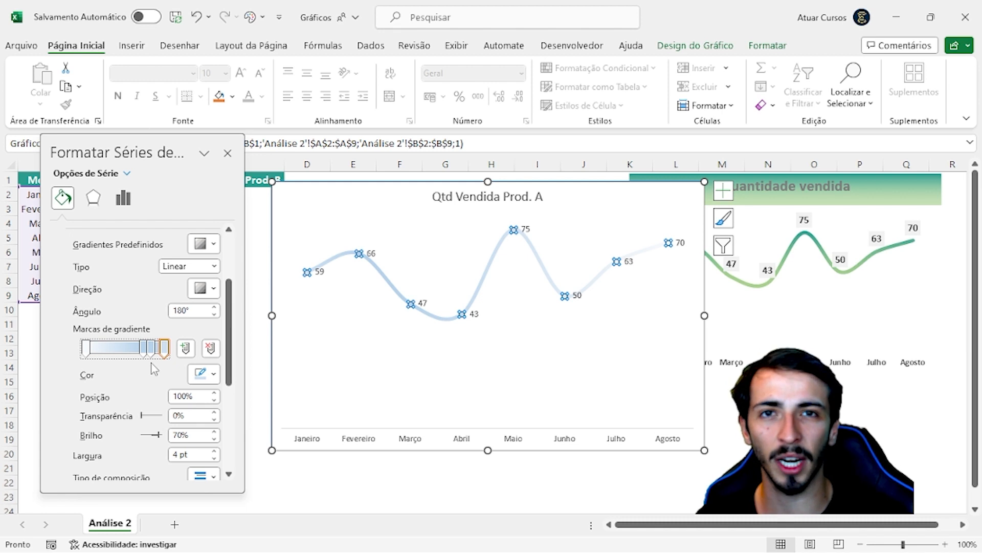
left_click(150, 351)
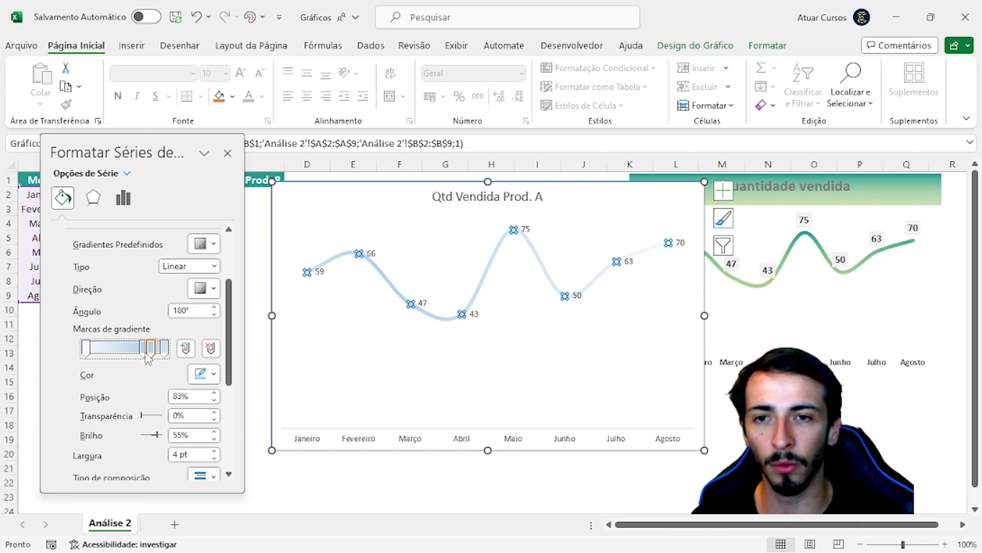
left_click_drag(149, 351, 146, 353)
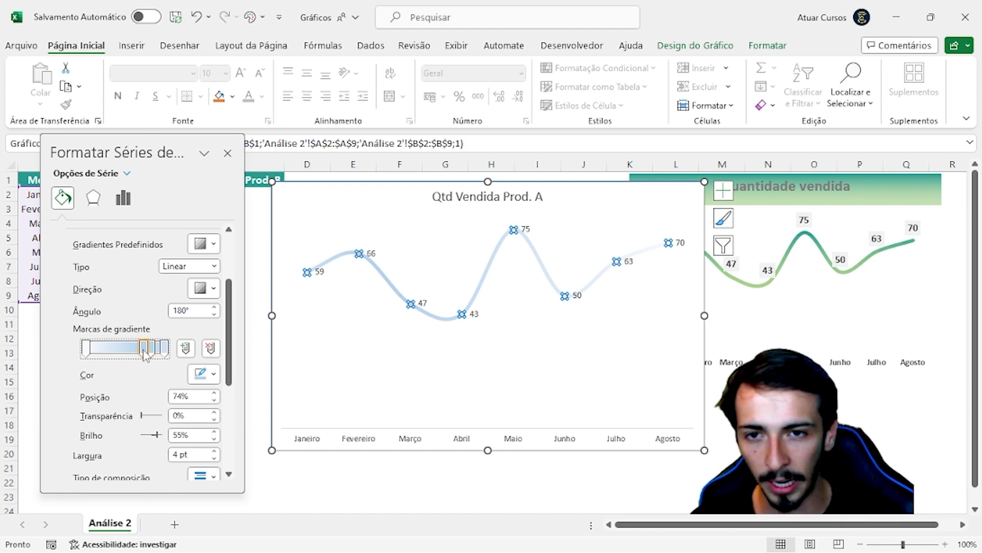
left_click(211, 348)
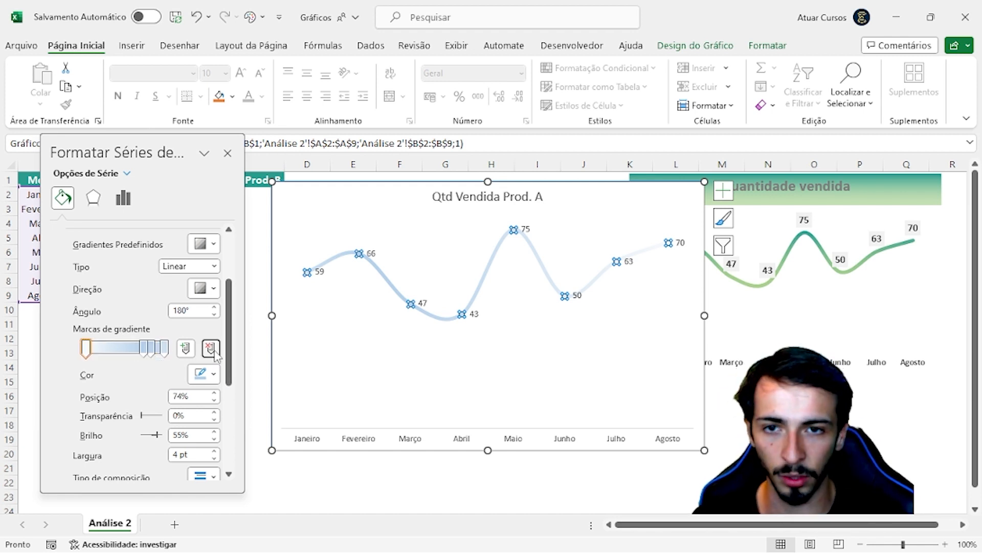
left_click(152, 351)
left_click(210, 349)
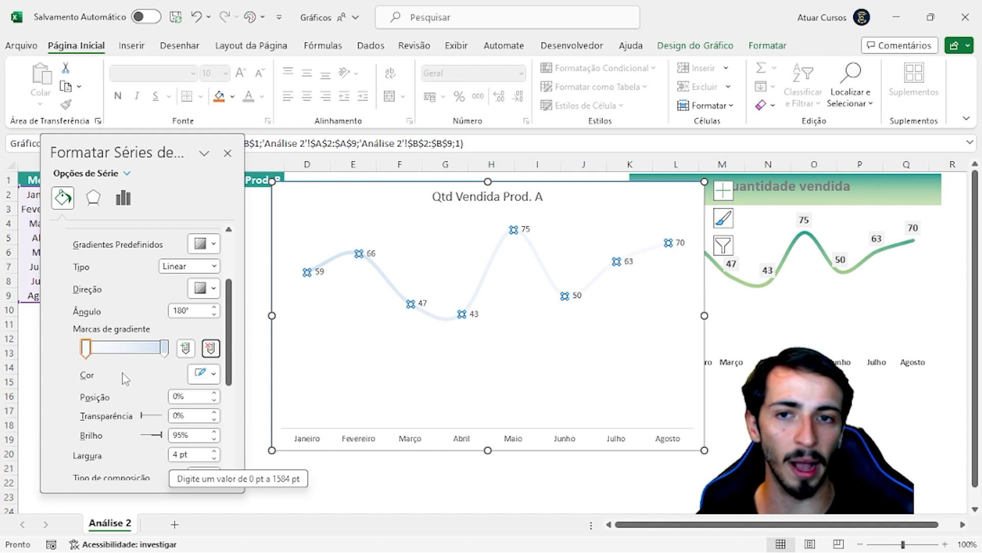
left_click(86, 349)
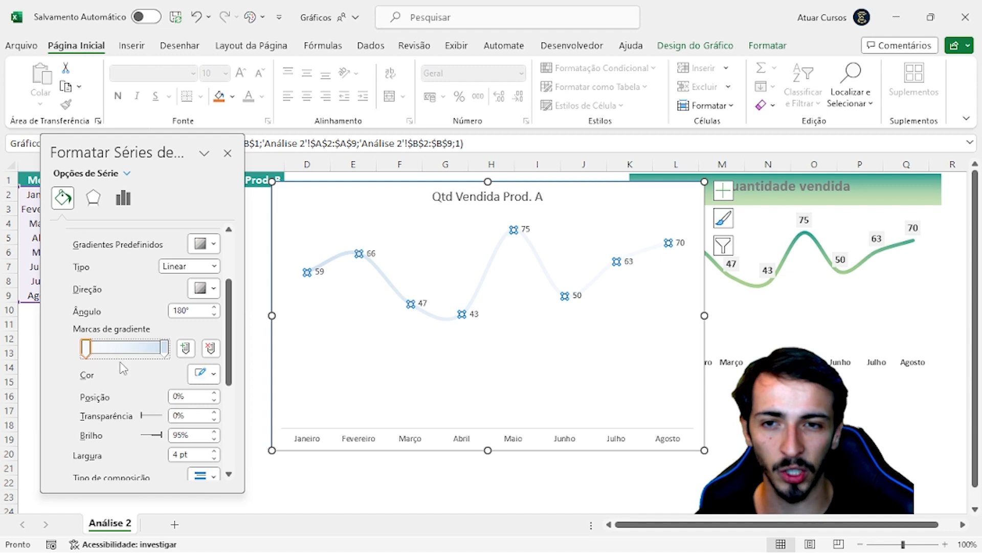
left_click(213, 374)
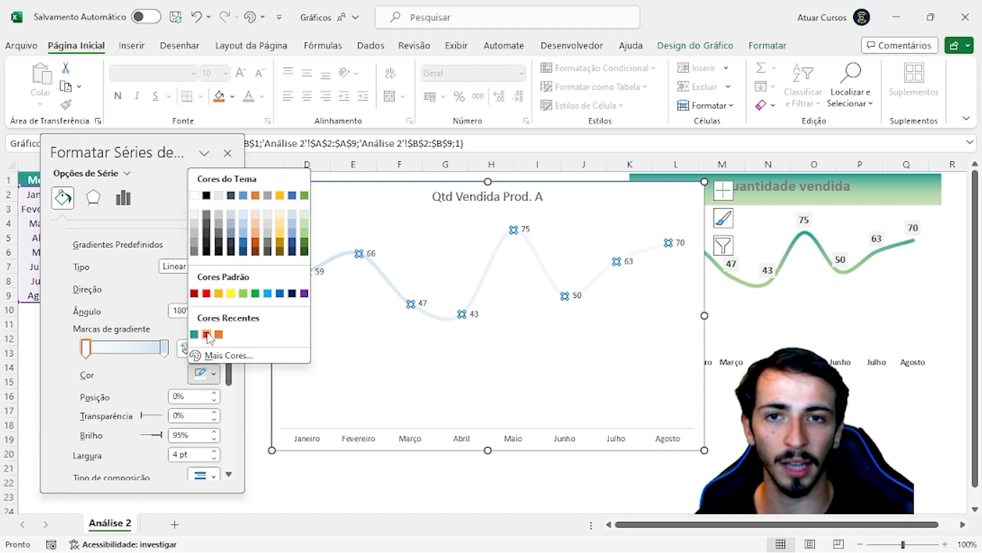
left_click(229, 357)
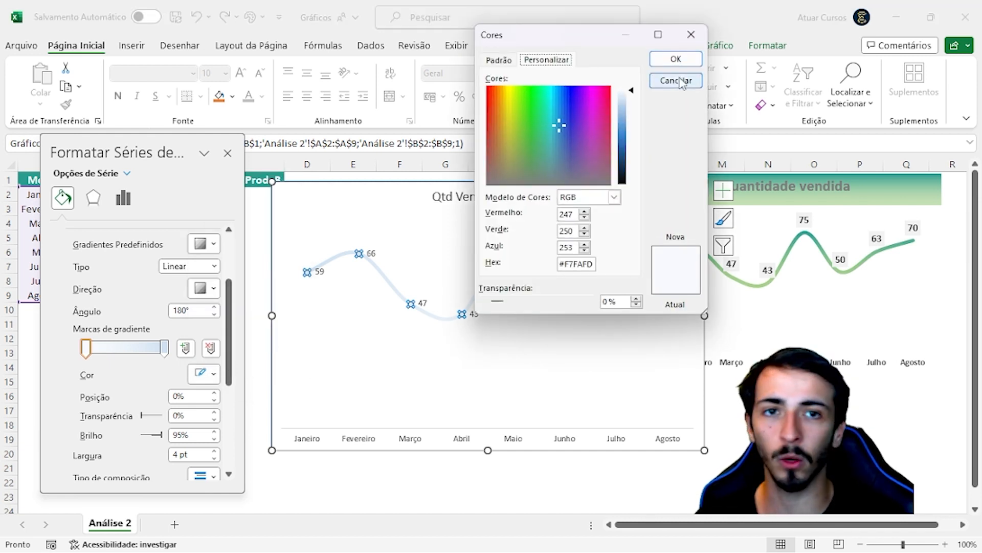
left_click_drag(600, 43, 541, 61)
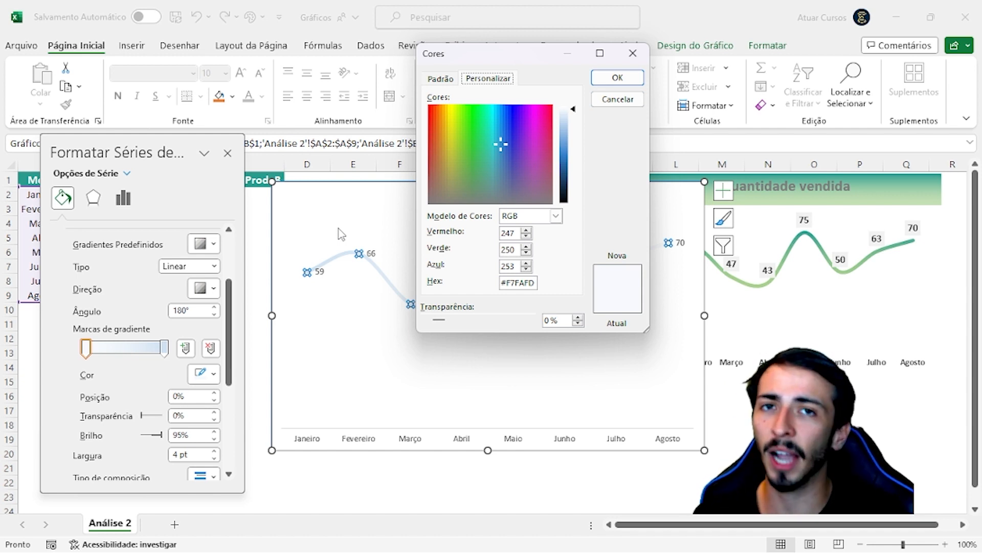
key("Return")
left_click(569, 483)
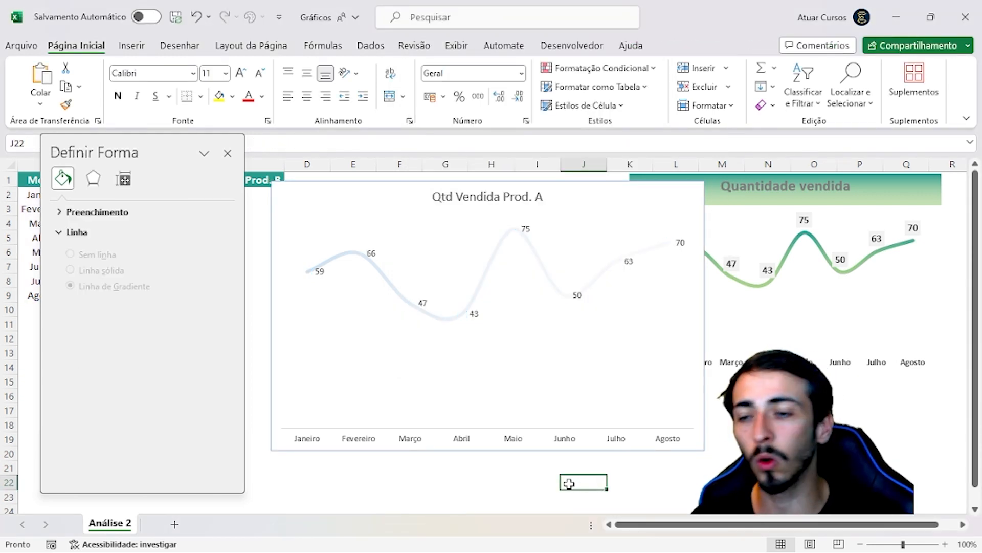
type("coolor")
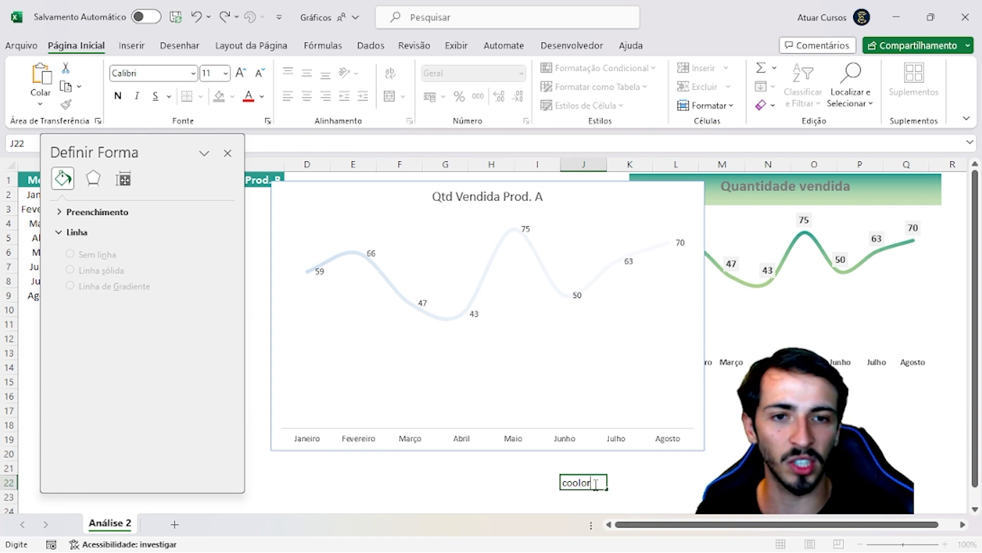
key("Escape")
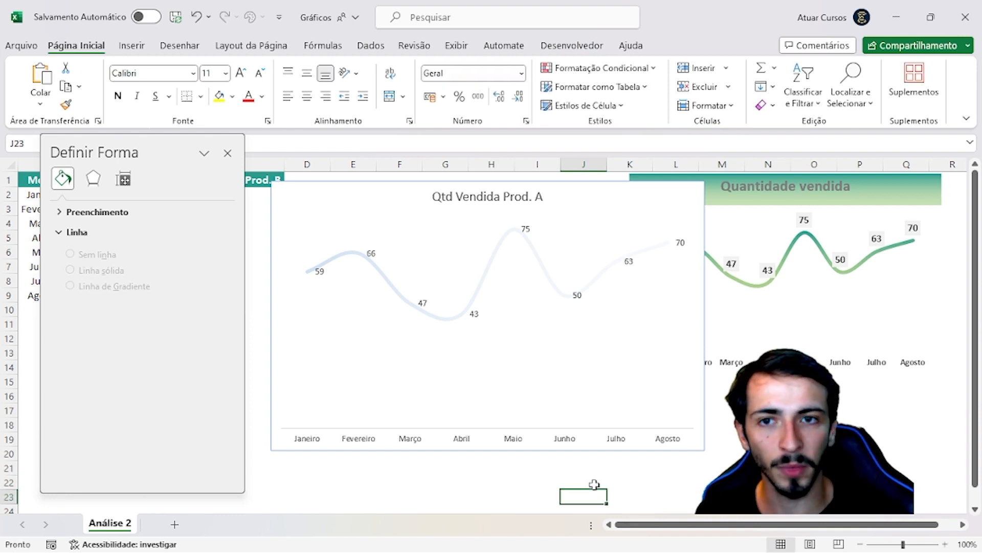
Reselect the series line, switch to the Coolors trending palettes page in the browser and copy the dark green hex code 386641
left_click(480, 285)
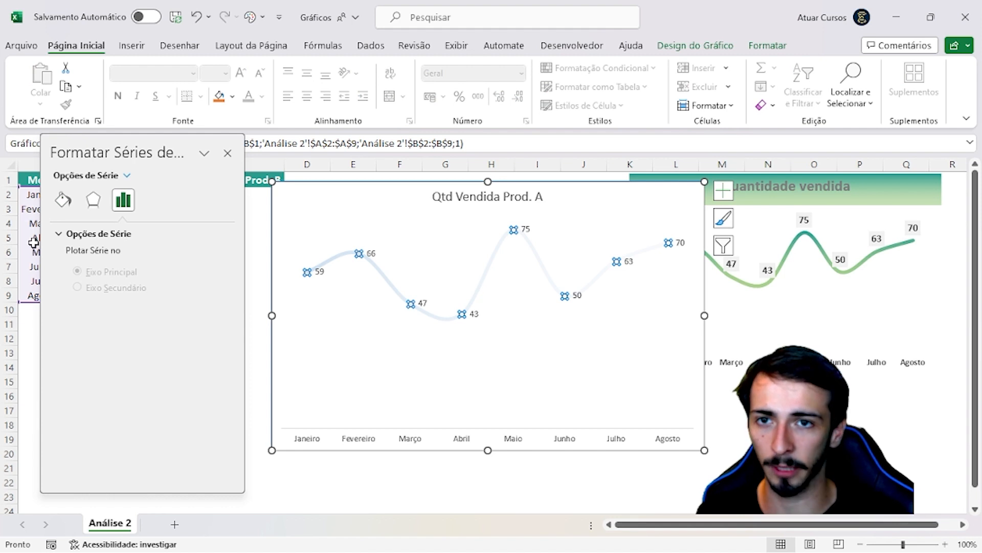
left_click(63, 200)
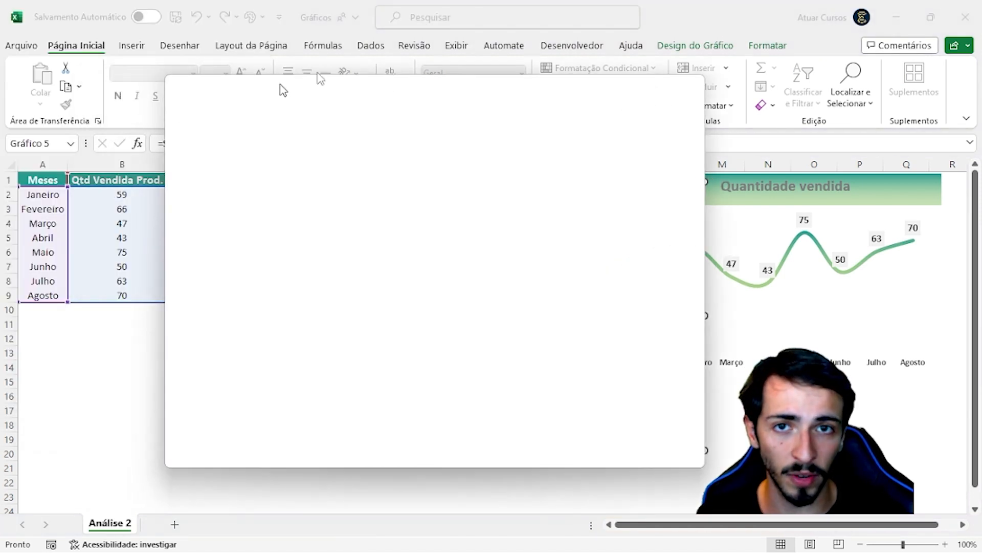
left_click_drag(281, 88, 445, 6)
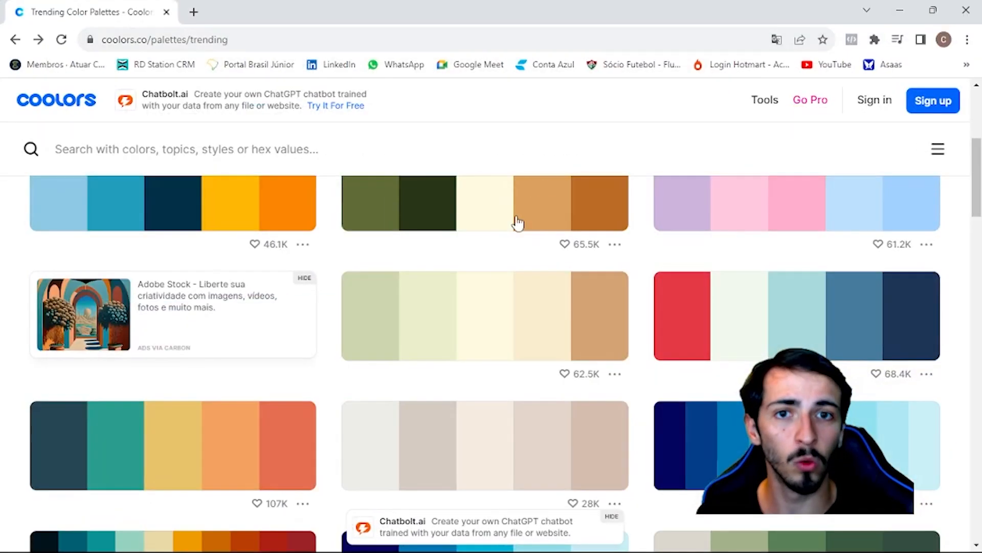
scroll(445, 314, "up", 3)
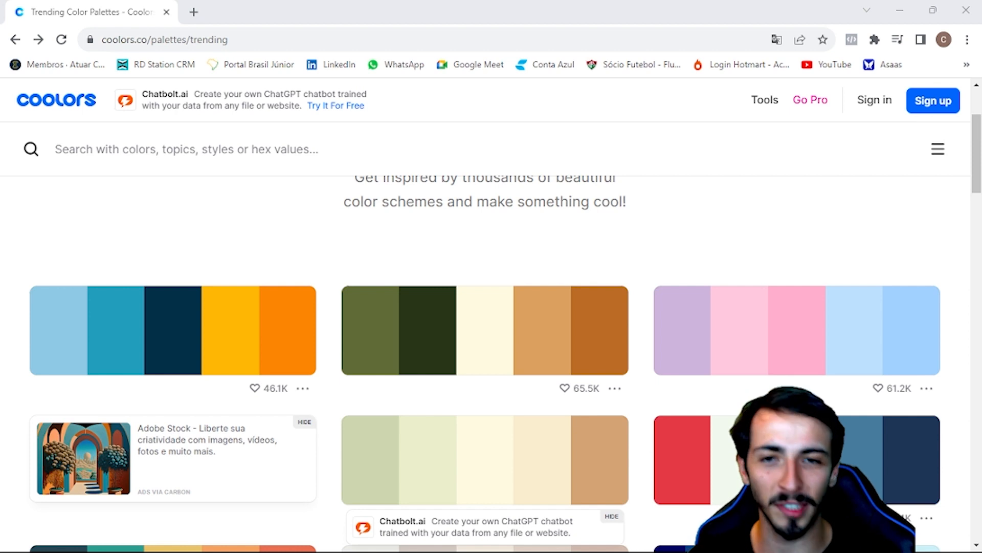
scroll(274, 305, "up", 3)
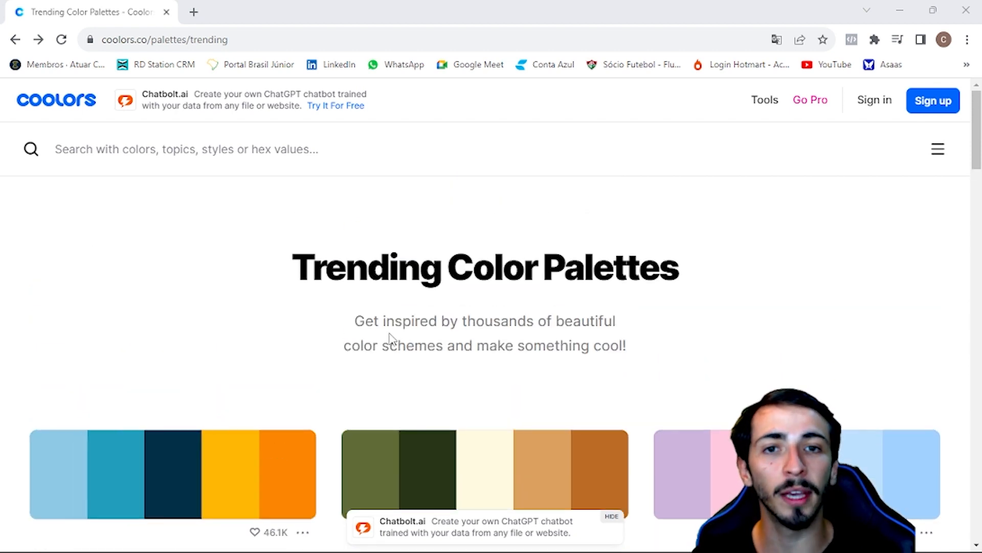
scroll(392, 338, "down", 1)
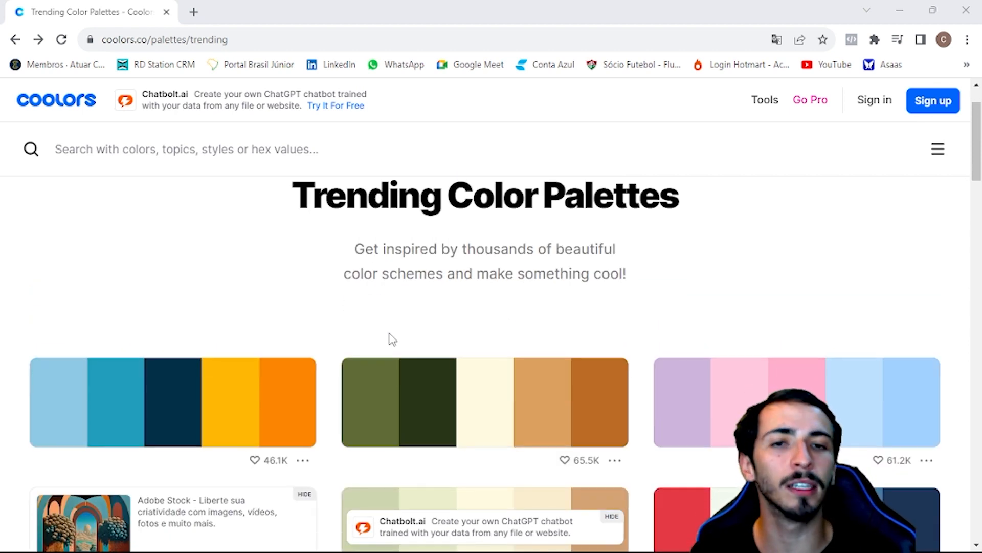
scroll(369, 348, "down", 3)
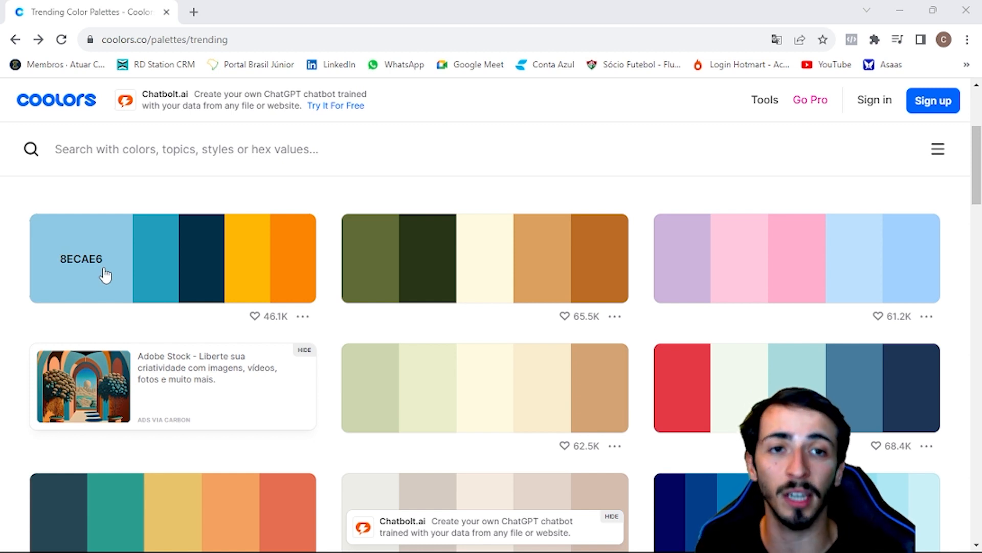
scroll(103, 273, "down", 7)
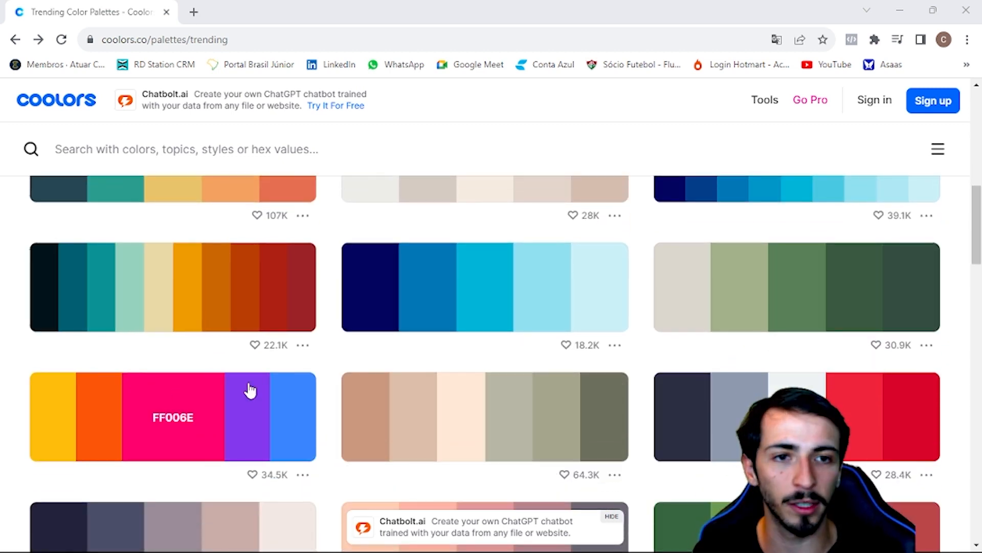
scroll(250, 390, "down", 4)
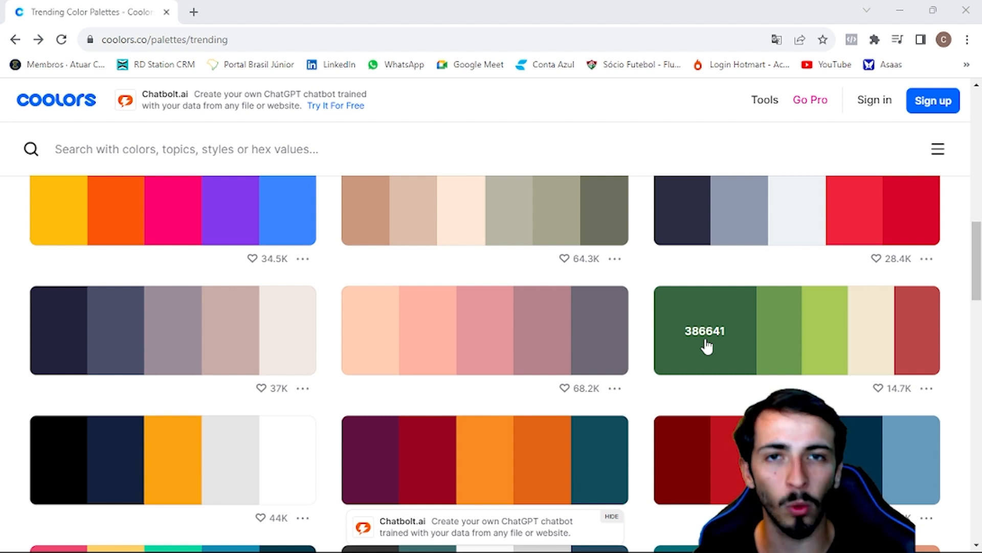
left_click(706, 346)
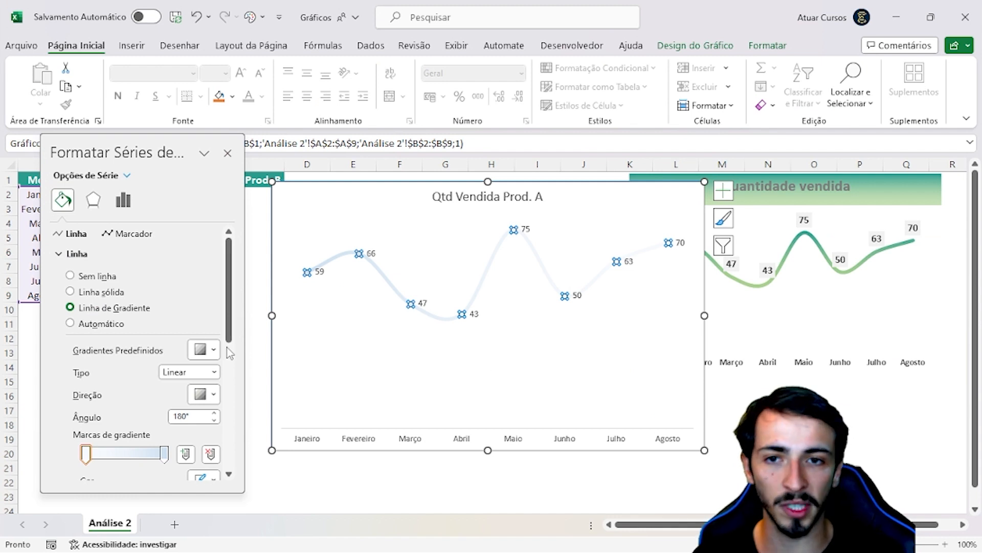
Back in Excel, set the line's first gradient stop, at 0%, to the custom colour with hex 386641
scroll(169, 353, "down", 3)
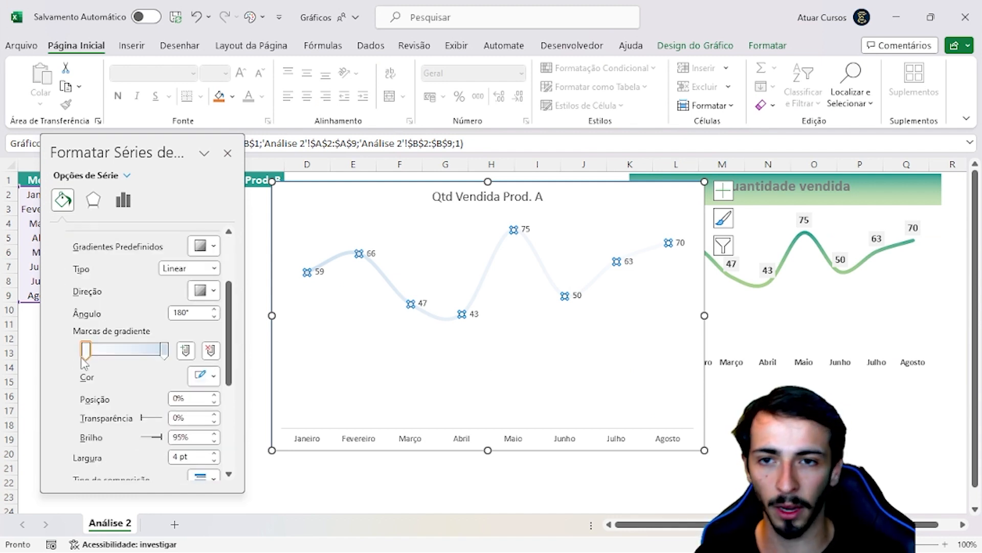
left_click(207, 381)
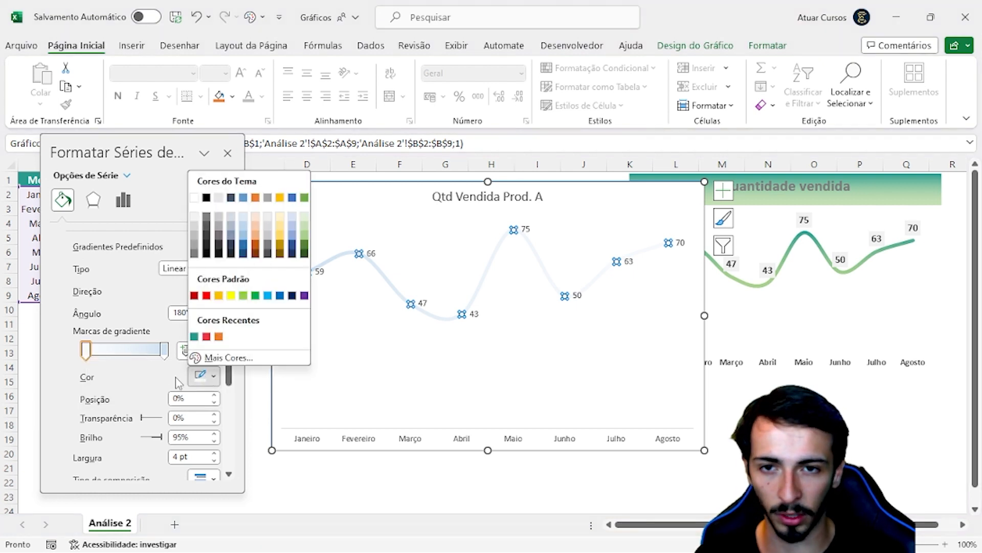
left_click(214, 357)
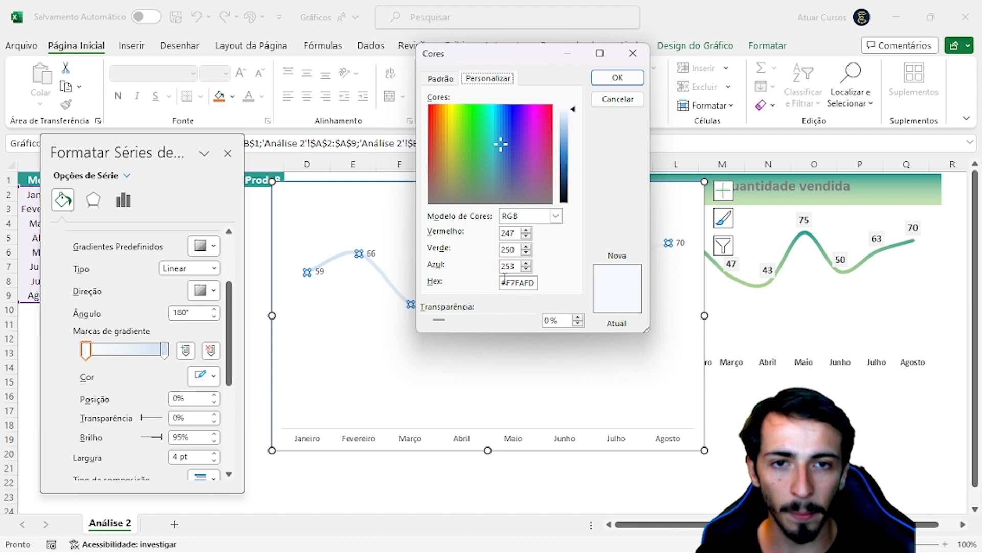
left_click(534, 286)
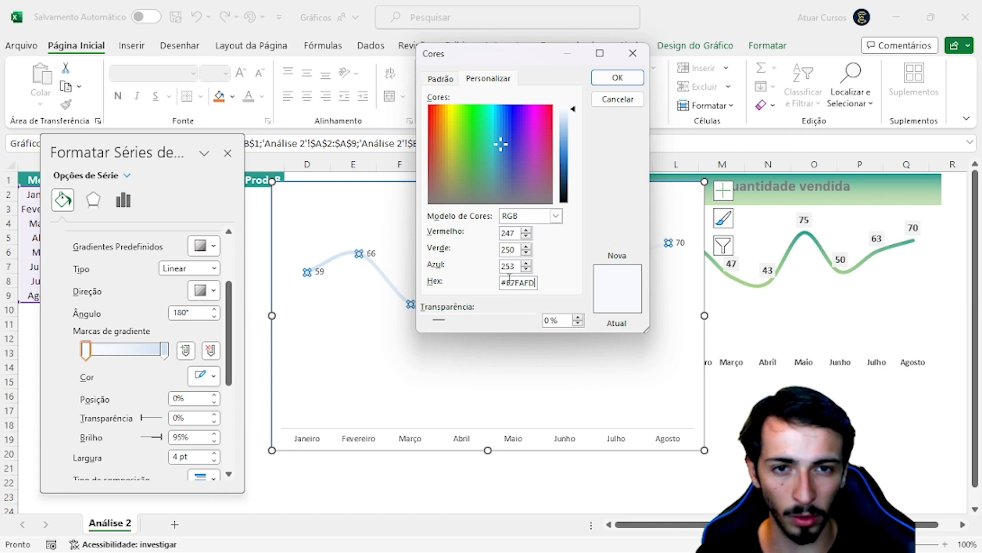
double_click(506, 284)
key("ctrl+v")
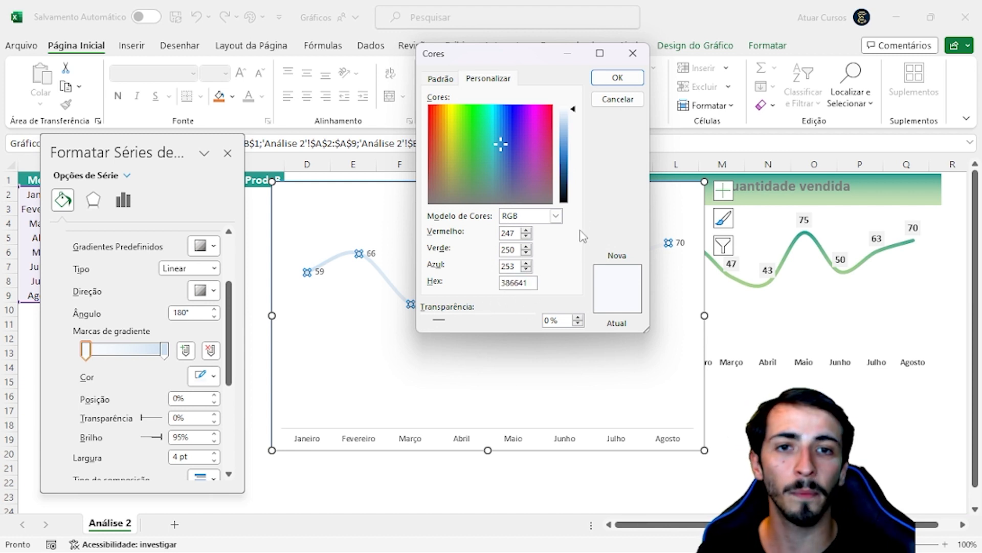
left_click(618, 77)
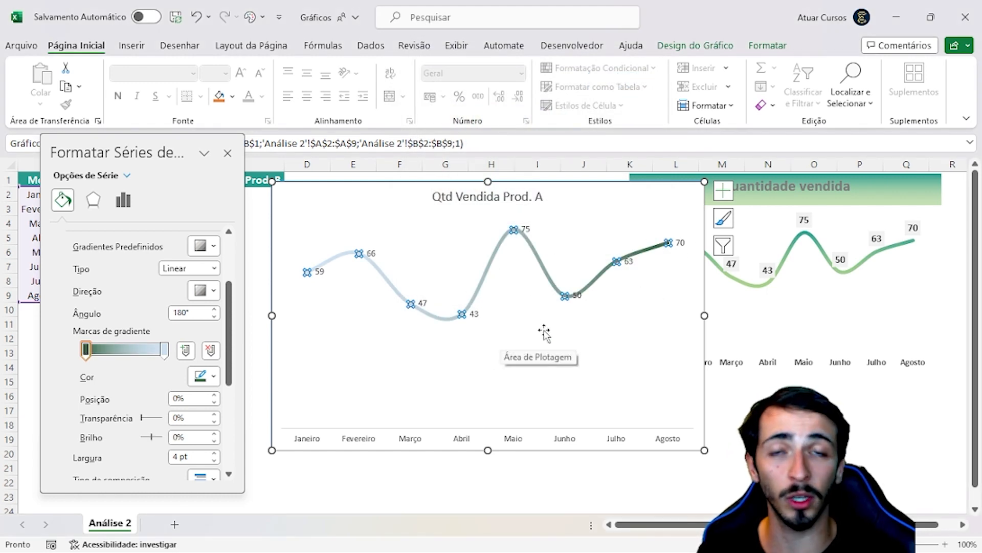
Select the gradient stop at 100% and copy the light green hex code A7C957 from the same Coolors palette in the browser
left_click(164, 352)
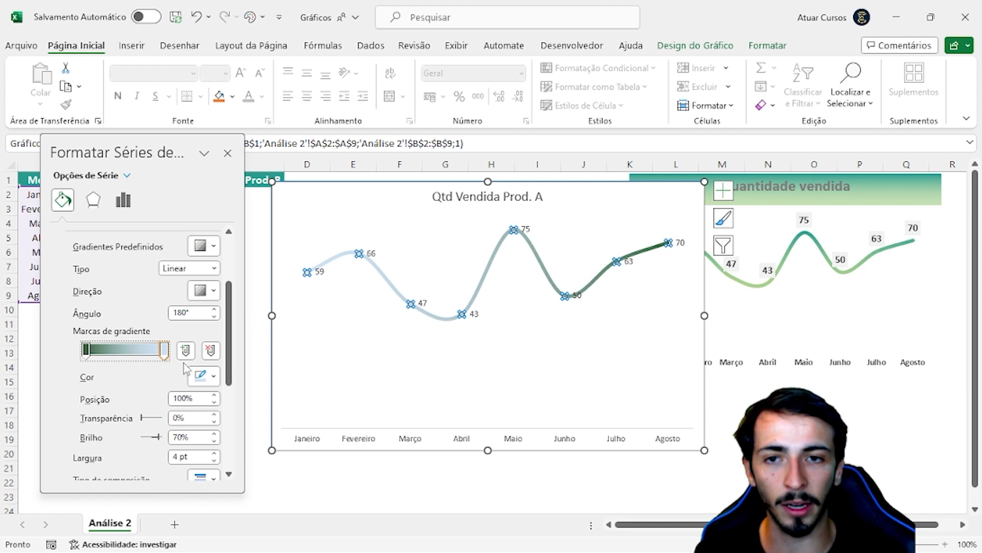
left_click(206, 381)
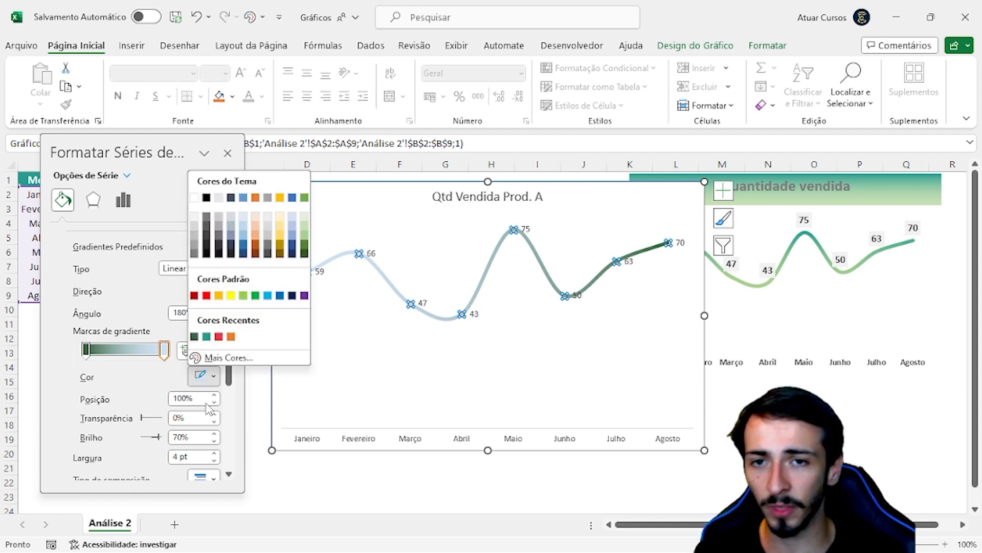
left_click(152, 383)
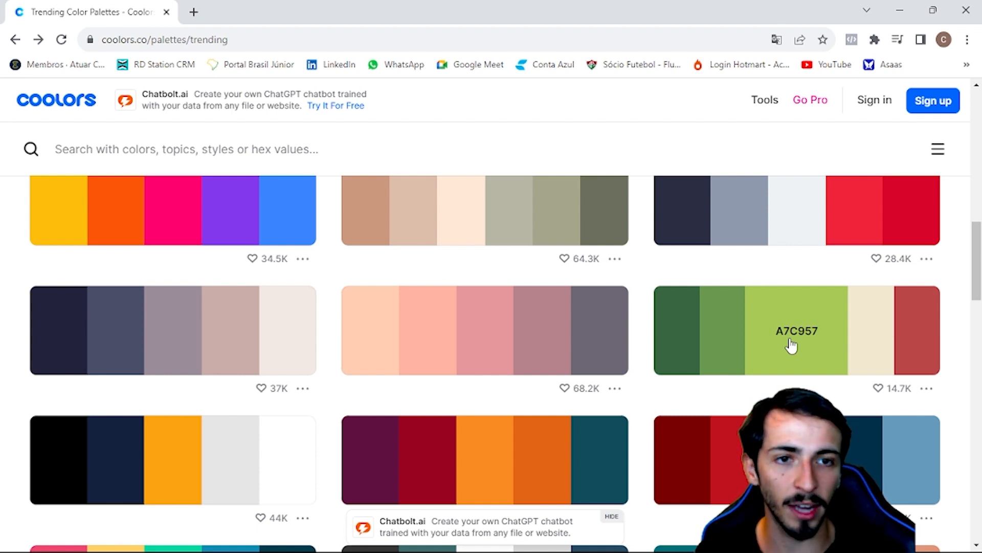
left_click(791, 346)
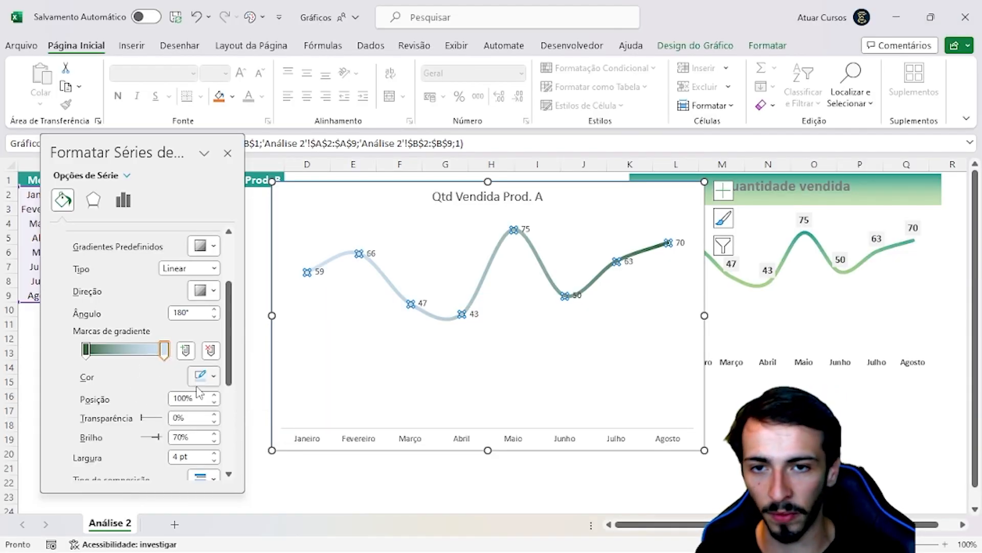
Back in Excel, set the gradient stop at 100% to the custom colour with hex #A7C957
left_click(199, 381)
left_click(212, 361)
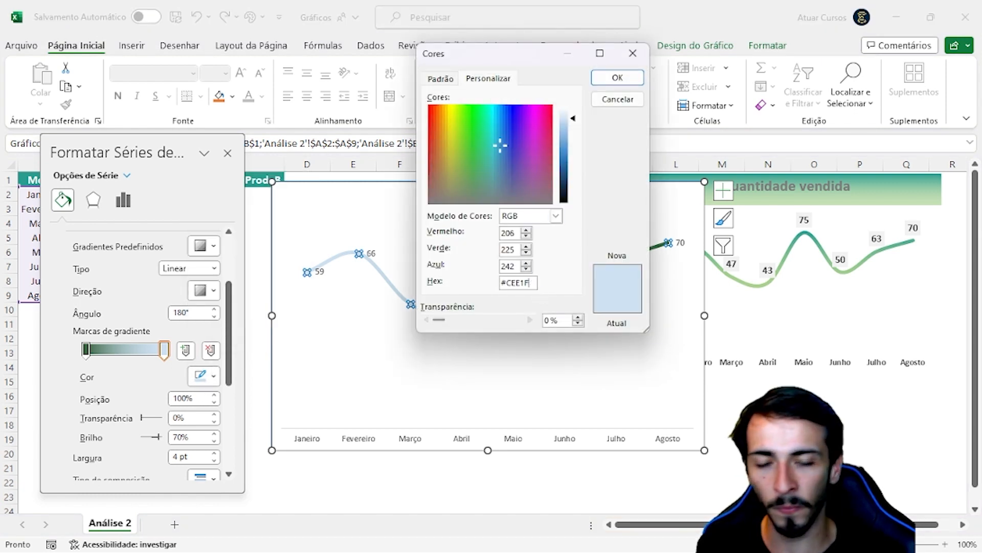
key("ctrl+a")
key("ctrl+v")
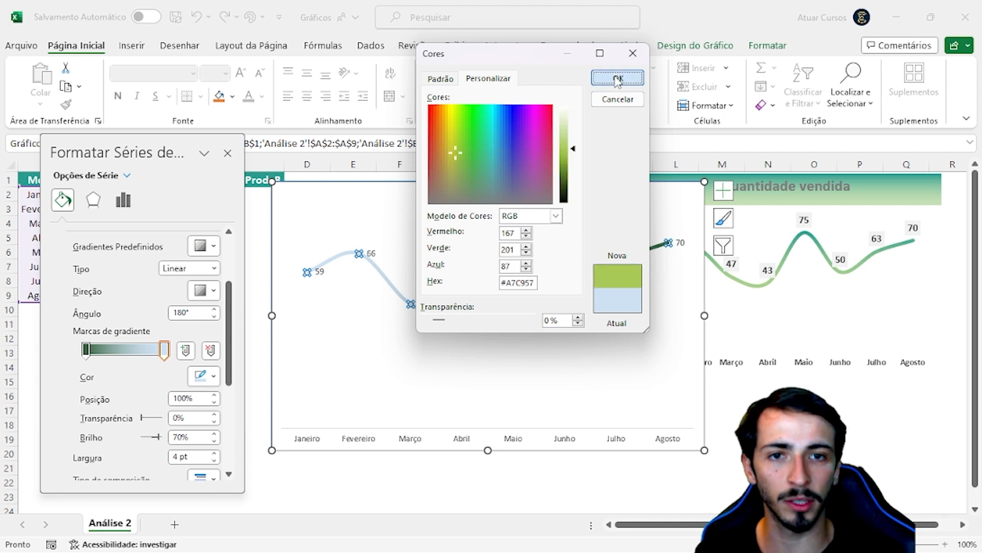
left_click(617, 77)
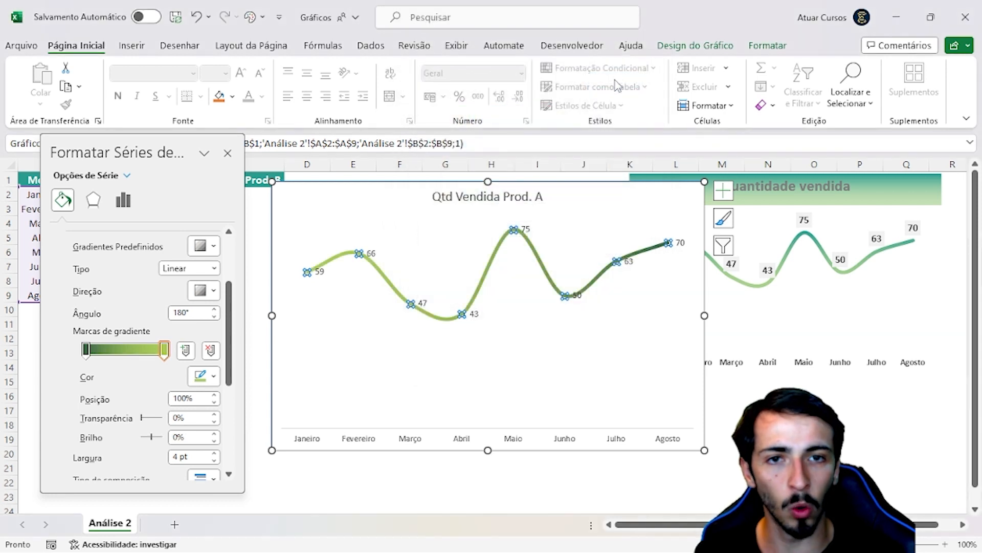
left_click(527, 391)
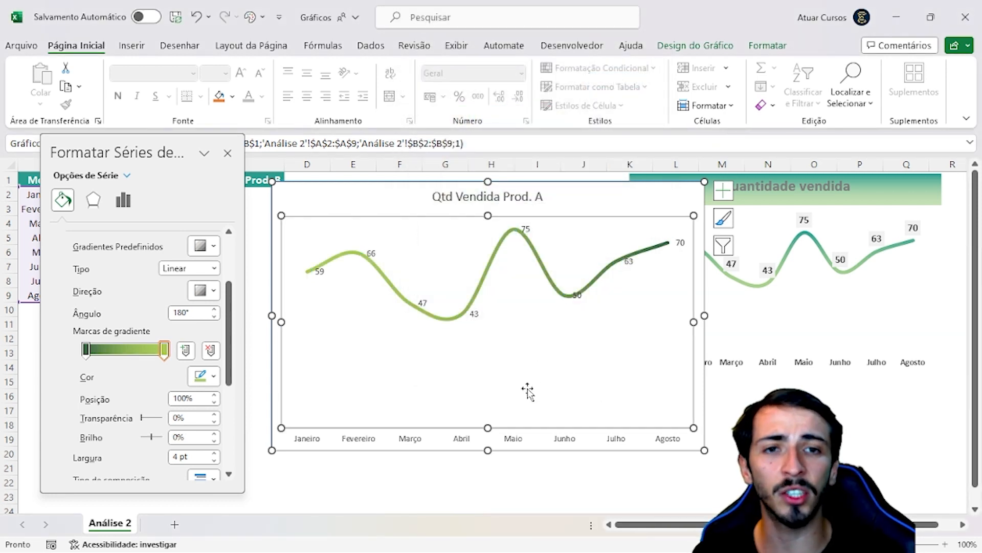
left_click(432, 210)
left_click(629, 260)
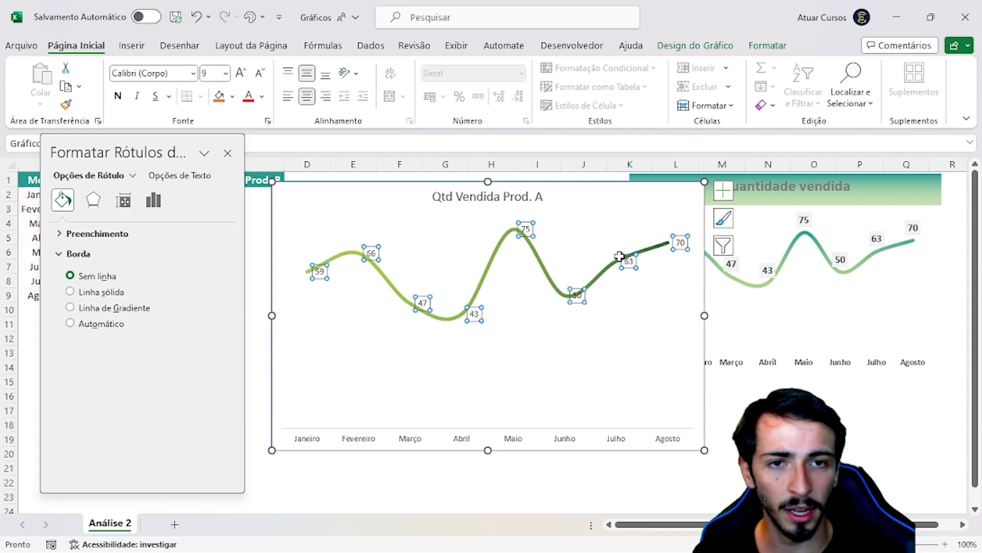
left_click(620, 258)
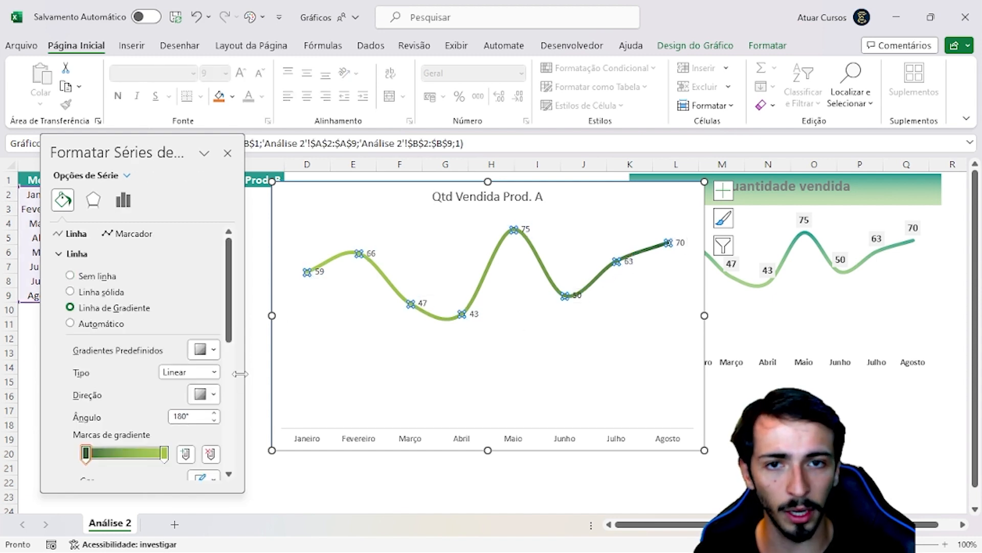
left_click(333, 260)
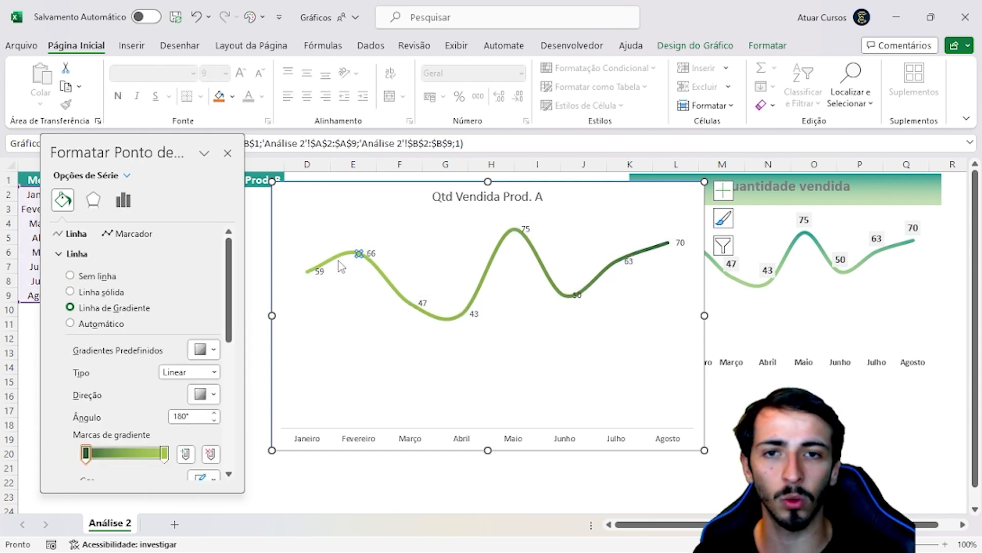
left_click(331, 228)
left_click(331, 202)
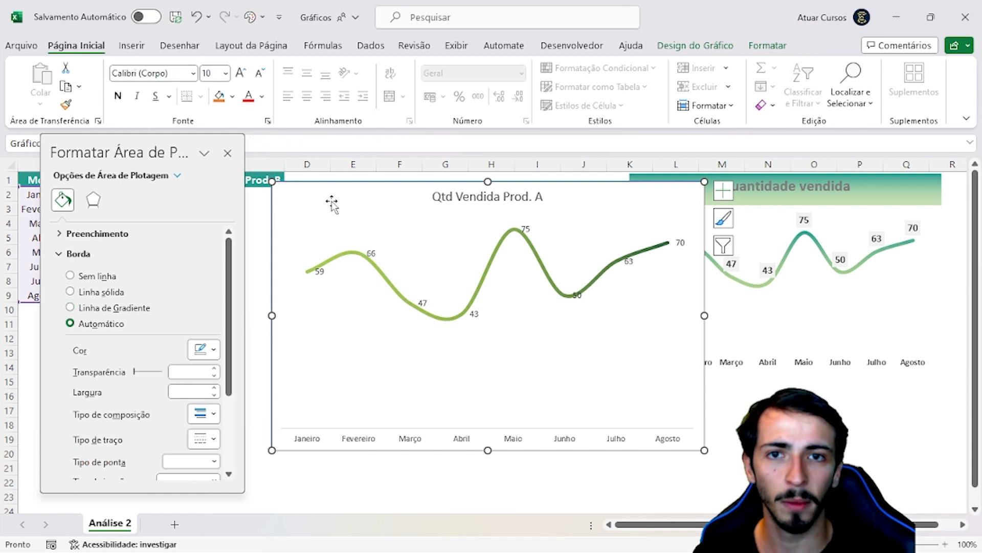
Close the series formatting pane and move the Qtd Vendida Prod. A chart clear of the Quantidade vendida chart
left_click(342, 260)
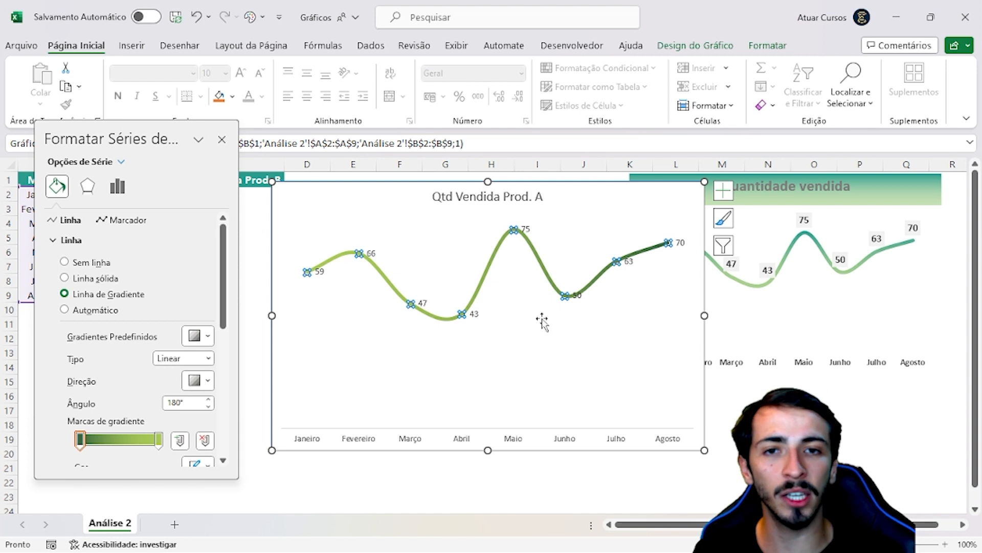
left_click(844, 424)
left_click(384, 202)
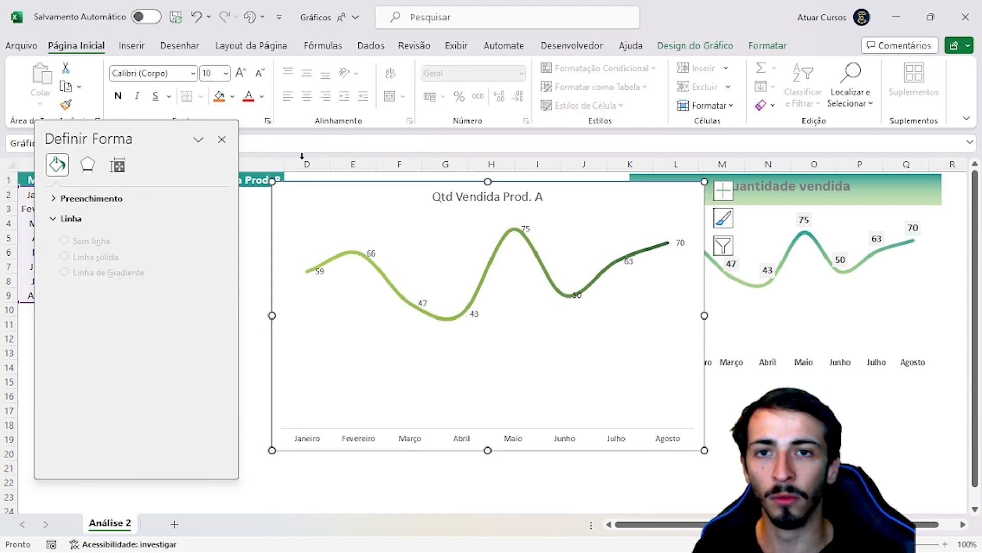
left_click(222, 140)
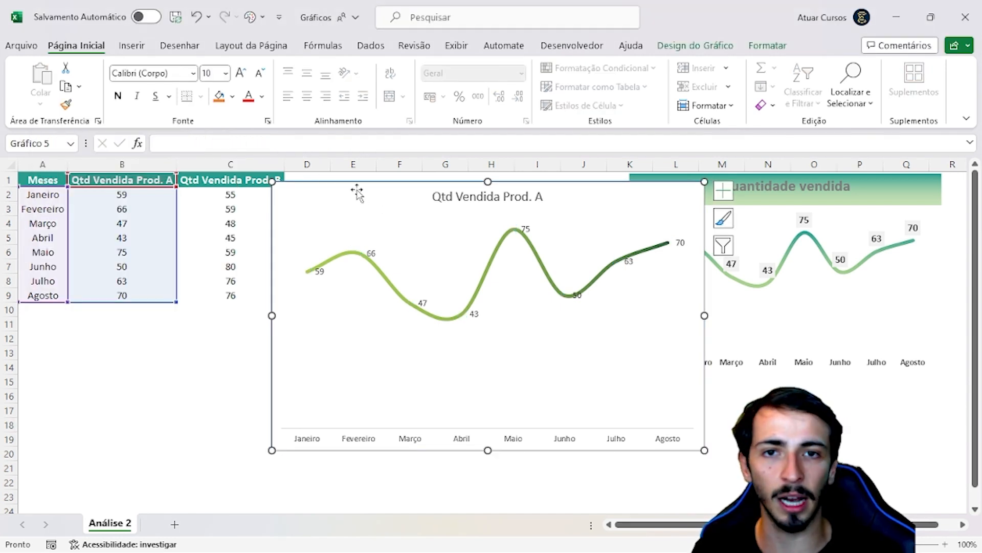
left_click_drag(358, 193, 241, 191)
left_click(678, 423)
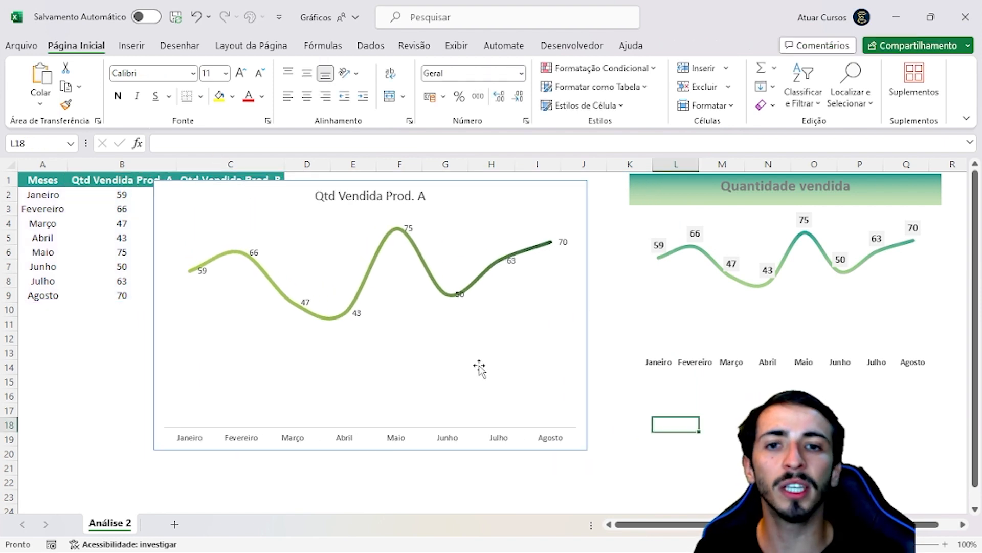
Make the data labels of the Qtd Vendida Prod. A chart bold and set their font size to 14
left_click(358, 317)
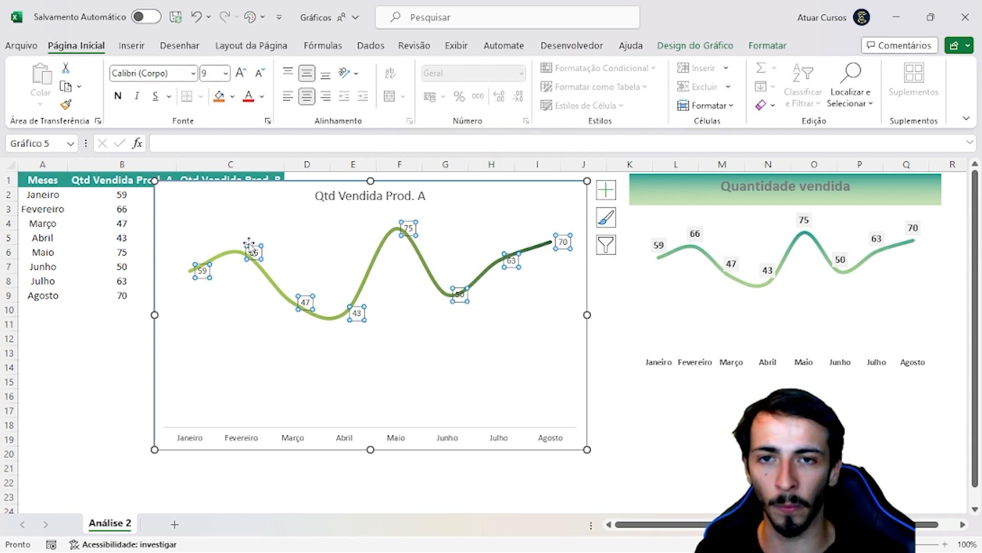
left_click(251, 209)
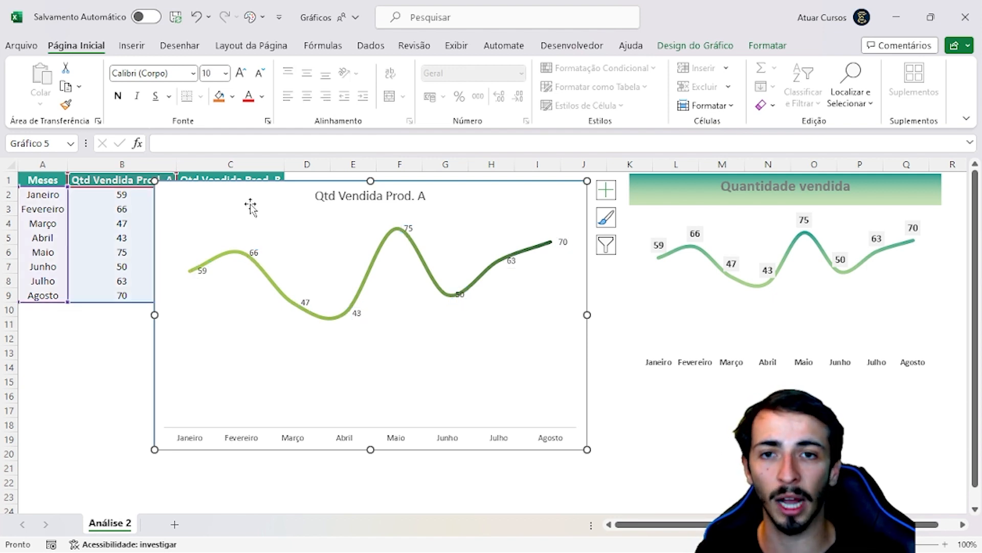
left_click(253, 252)
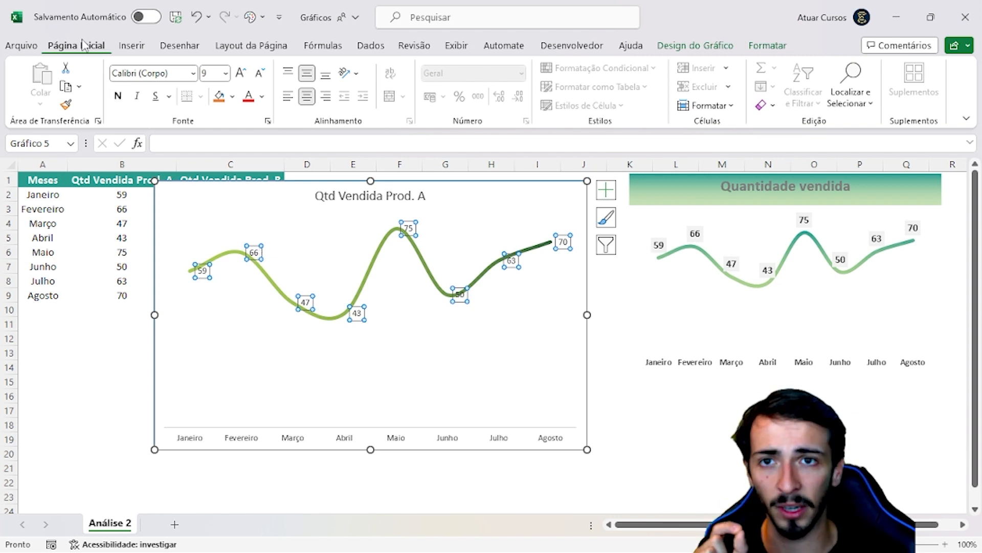
left_click(118, 95)
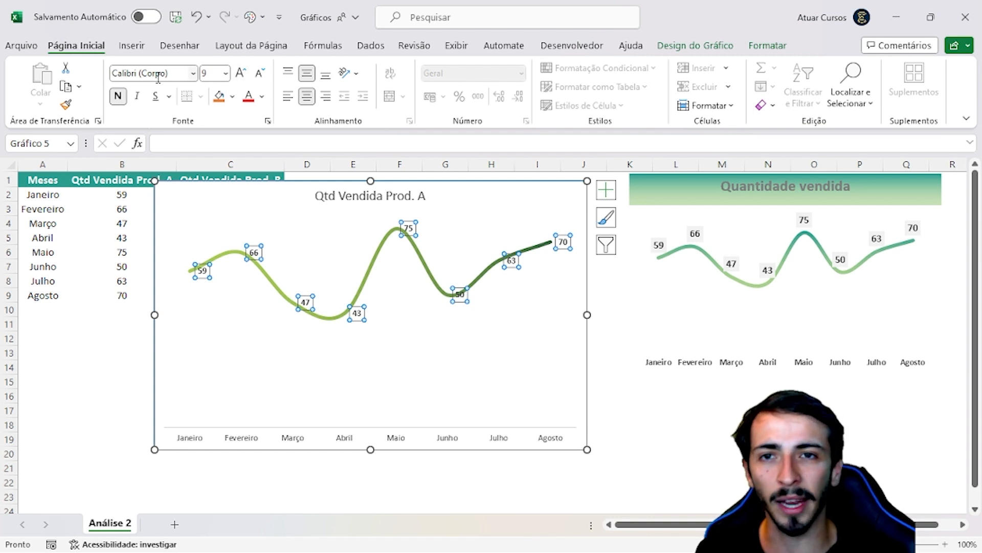
left_click(241, 75)
left_click(241, 74)
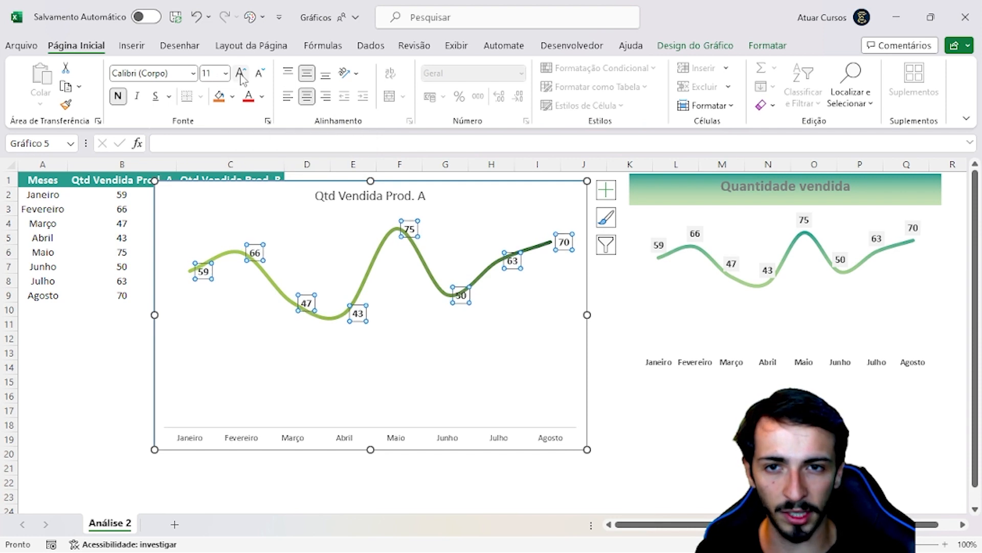
left_click(241, 75)
left_click(242, 74)
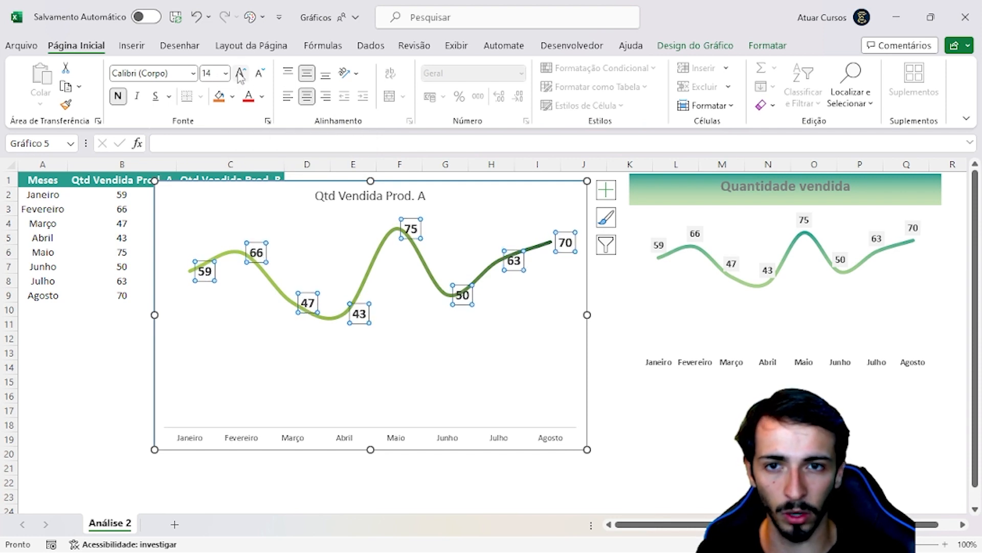
left_click(240, 73)
left_click(259, 73)
left_click(259, 73)
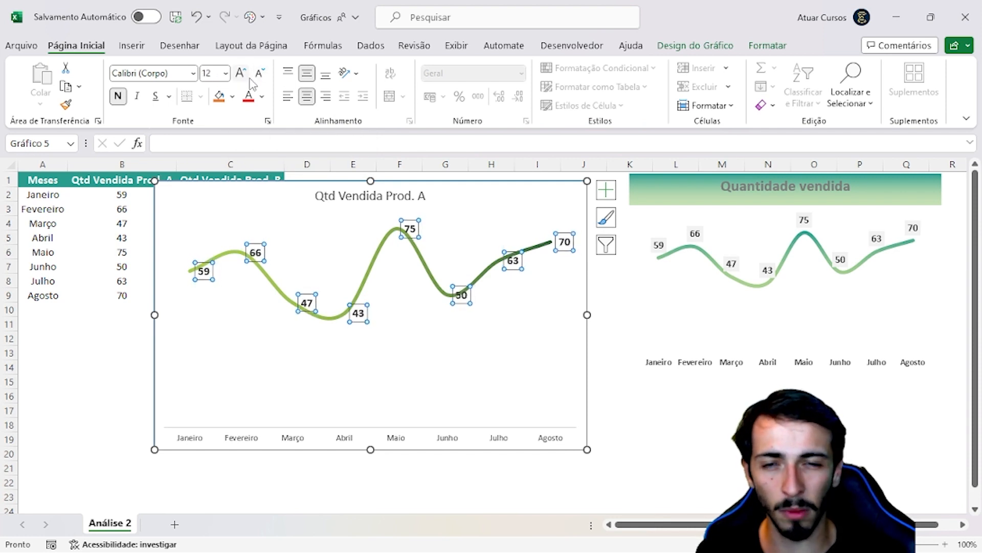
left_click(241, 73)
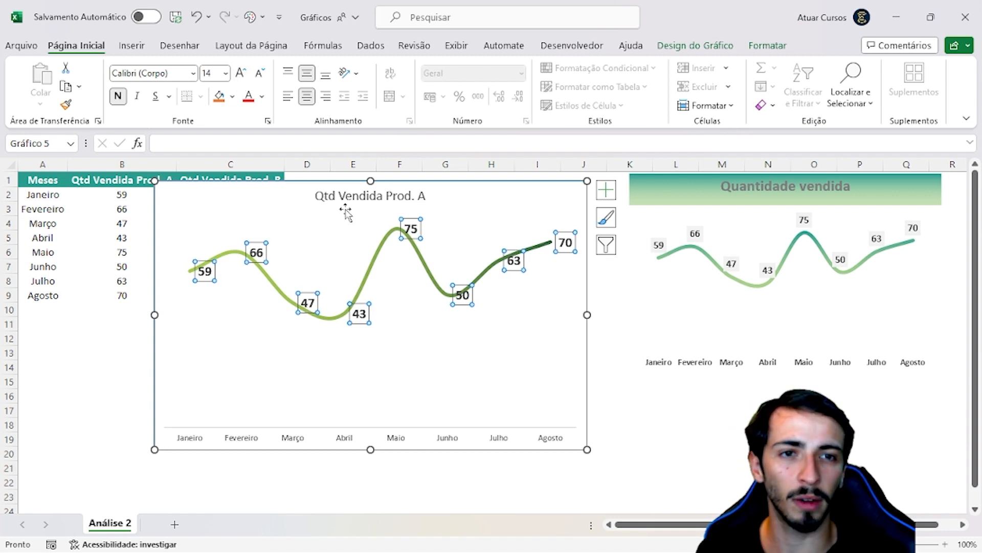
left_click(659, 439)
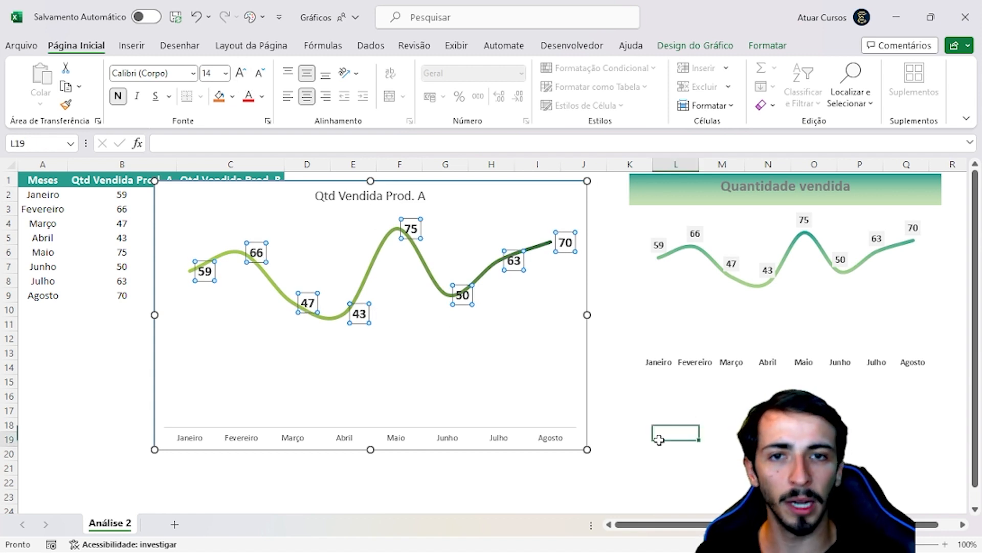
Make the month labels on the chart's horizontal axis bold and set their font size to 12
left_click(252, 446)
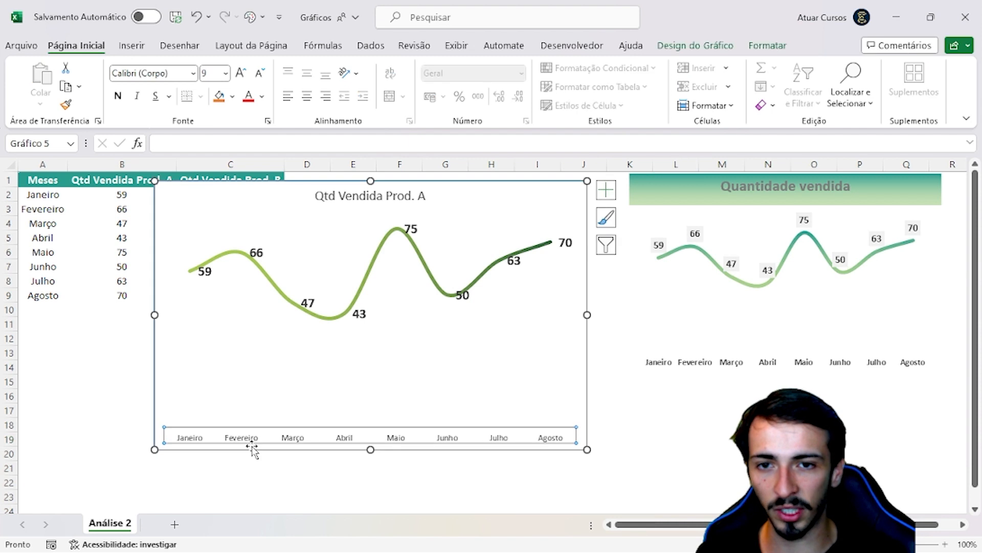
left_click(262, 462)
left_click(191, 440)
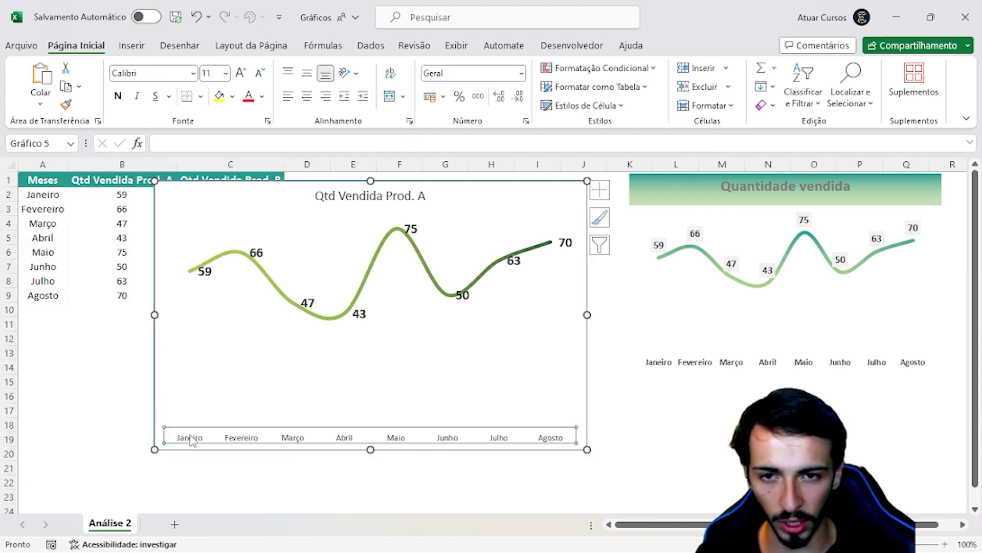
left_click(683, 400)
left_click(236, 441)
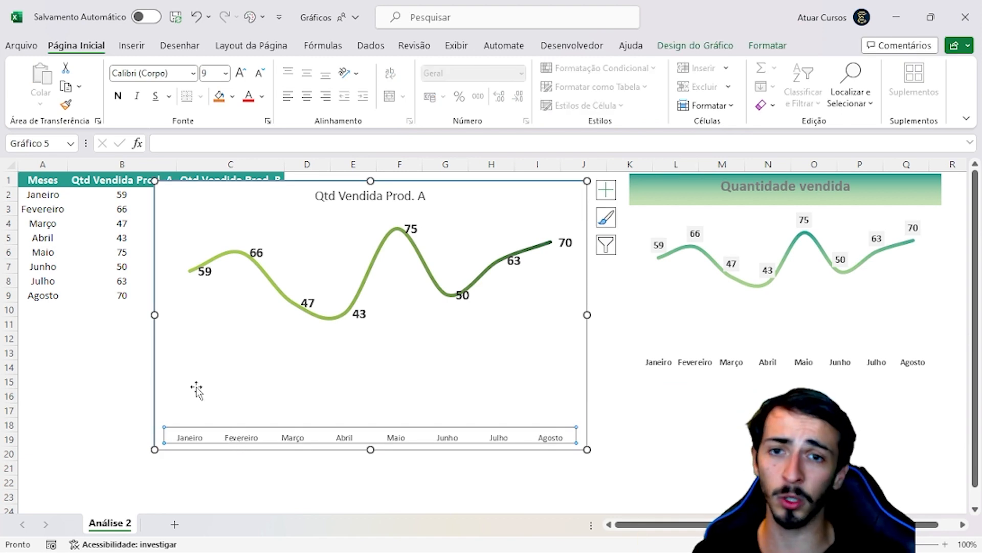
left_click(118, 97)
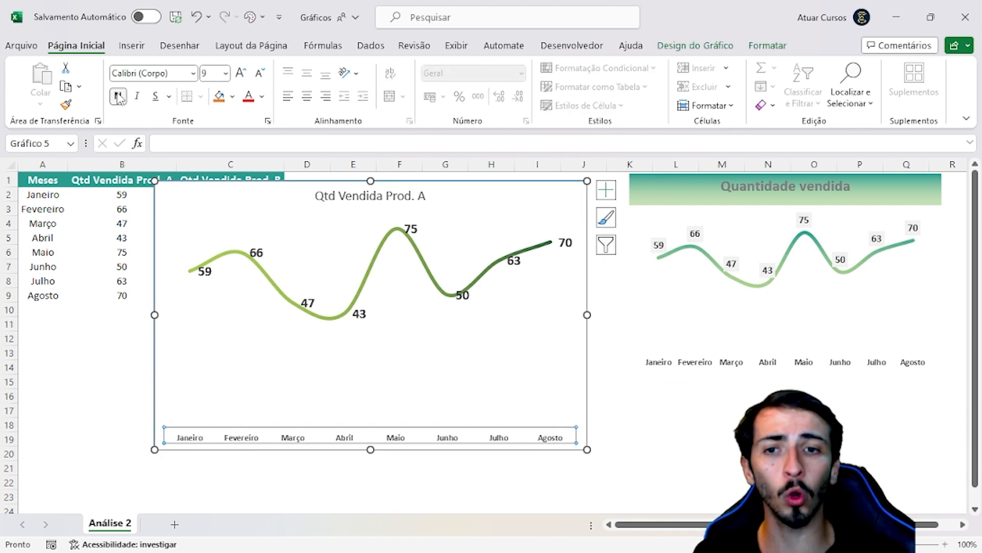
left_click(241, 74)
left_click(241, 74)
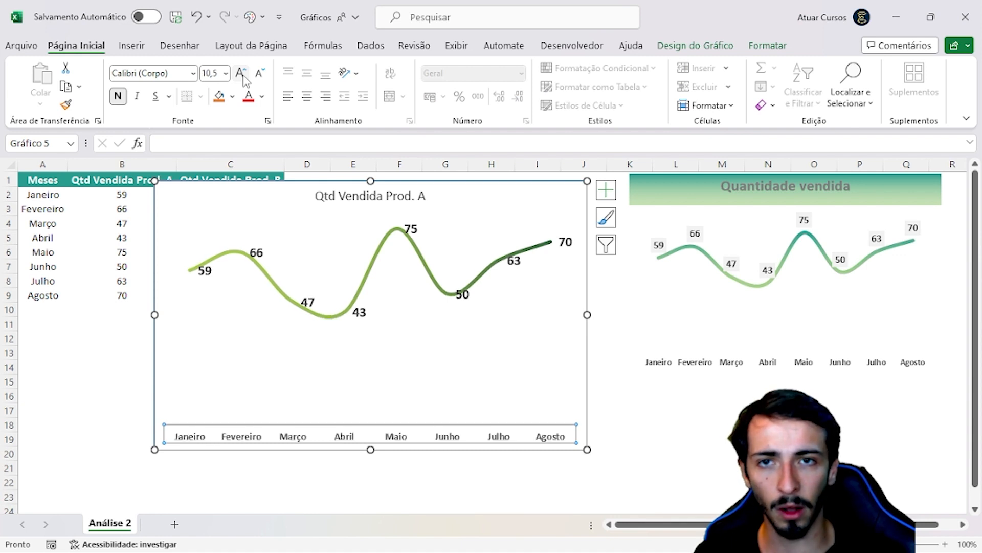
left_click(241, 74)
left_click(241, 75)
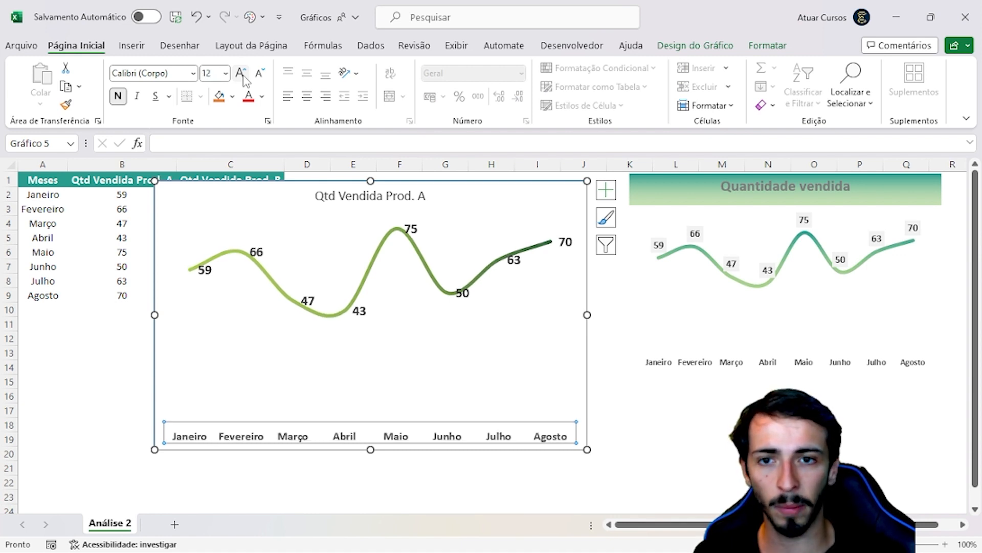
left_click(242, 74)
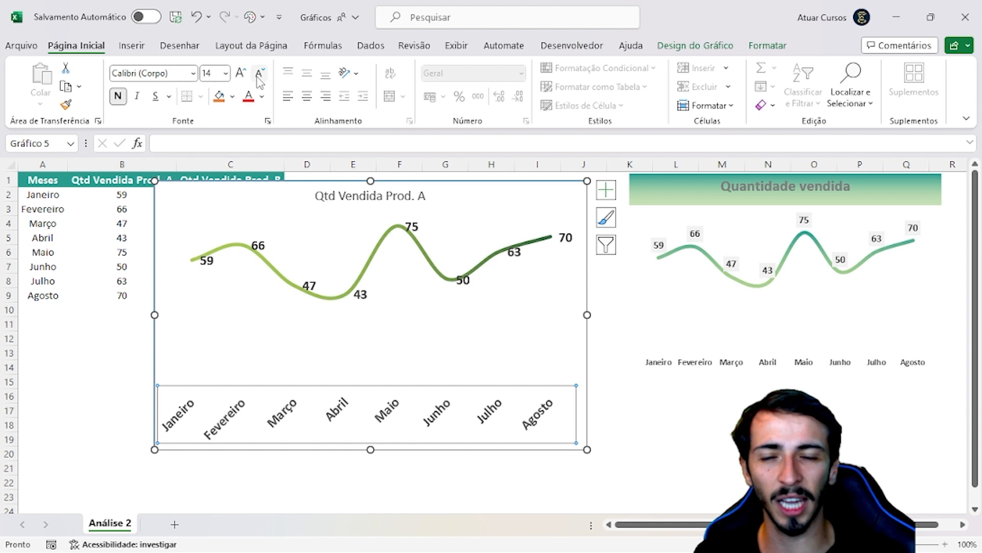
left_click(260, 74)
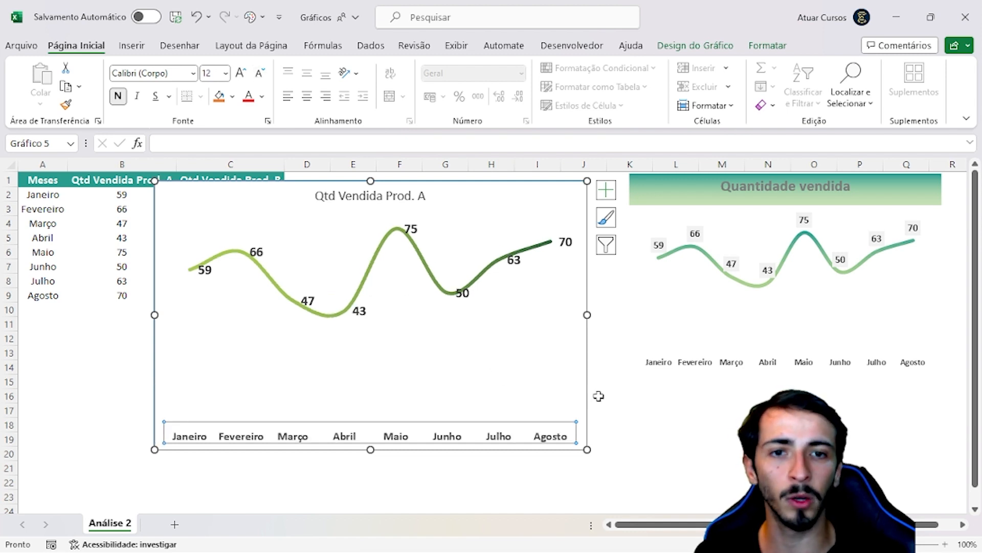
left_click(697, 452)
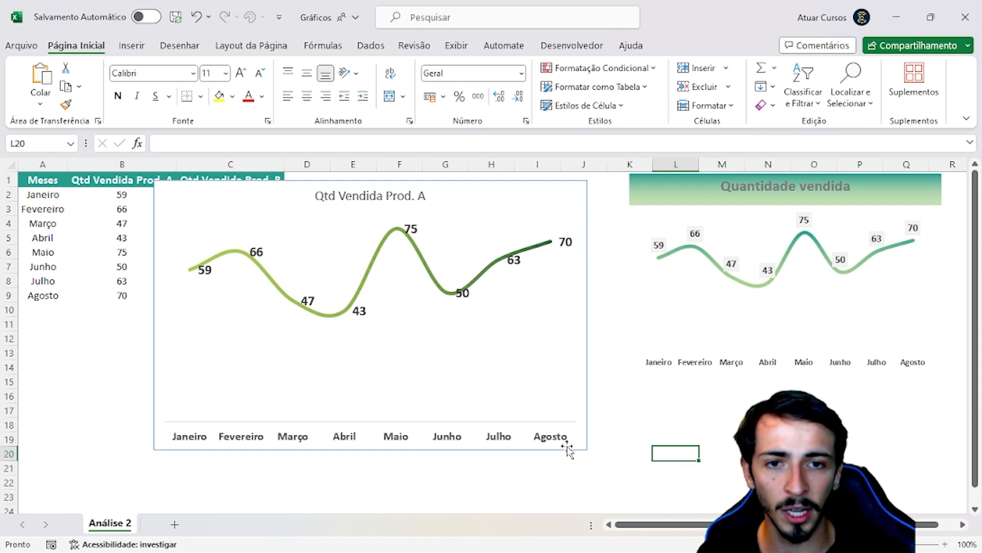
Remove the line of the chart's horizontal category axis by setting its outline to Sem Contorno
left_click(481, 436)
left_click(447, 441)
left_click(279, 478)
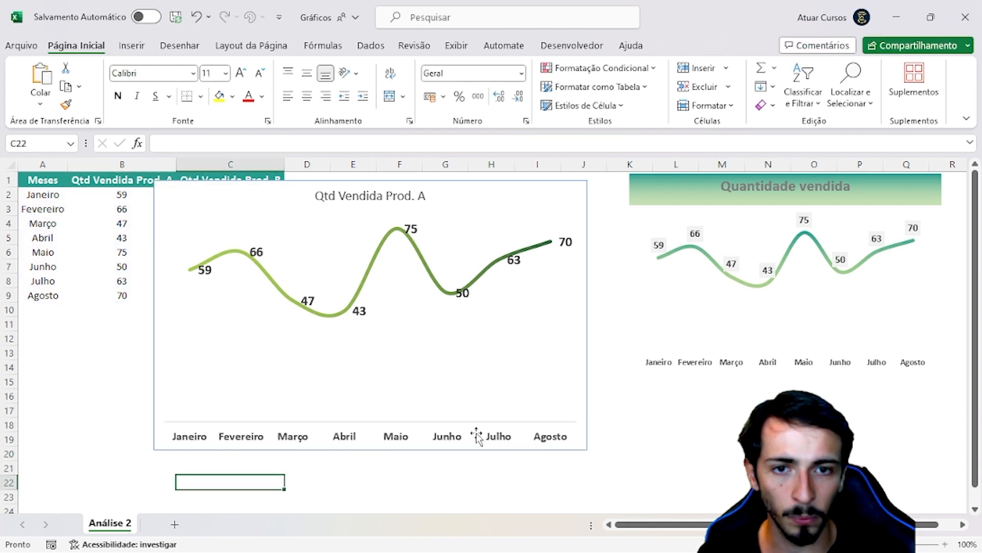
left_click(397, 441)
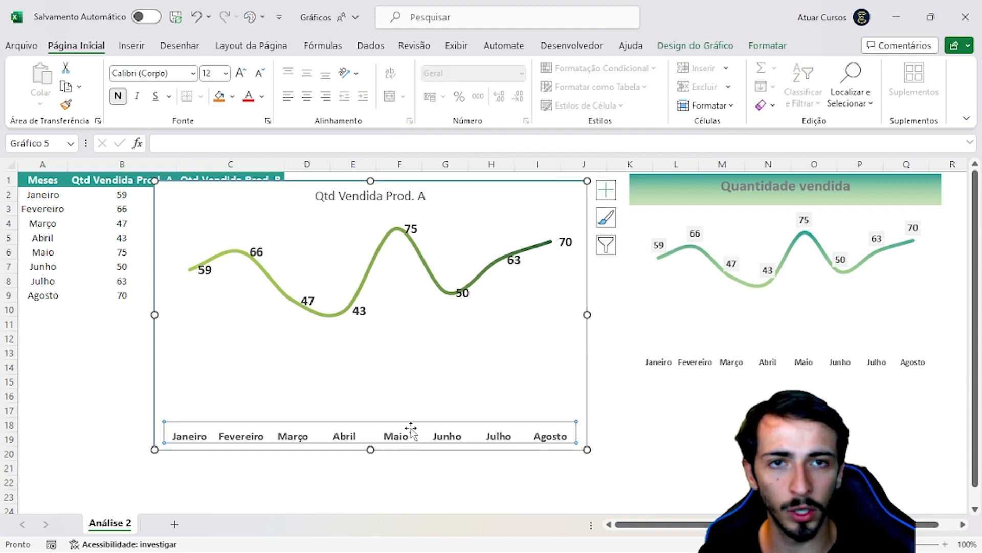
left_click(770, 45)
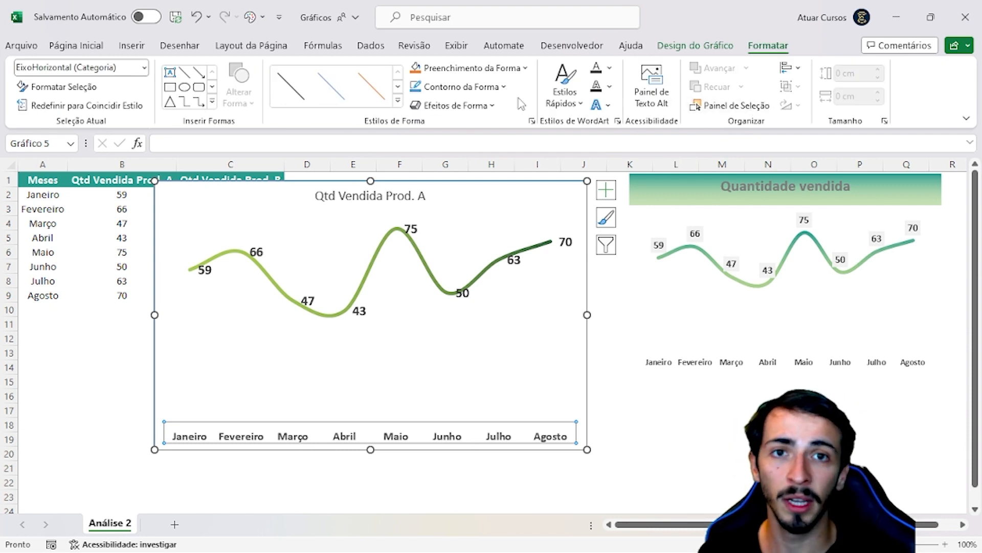
left_click(463, 86)
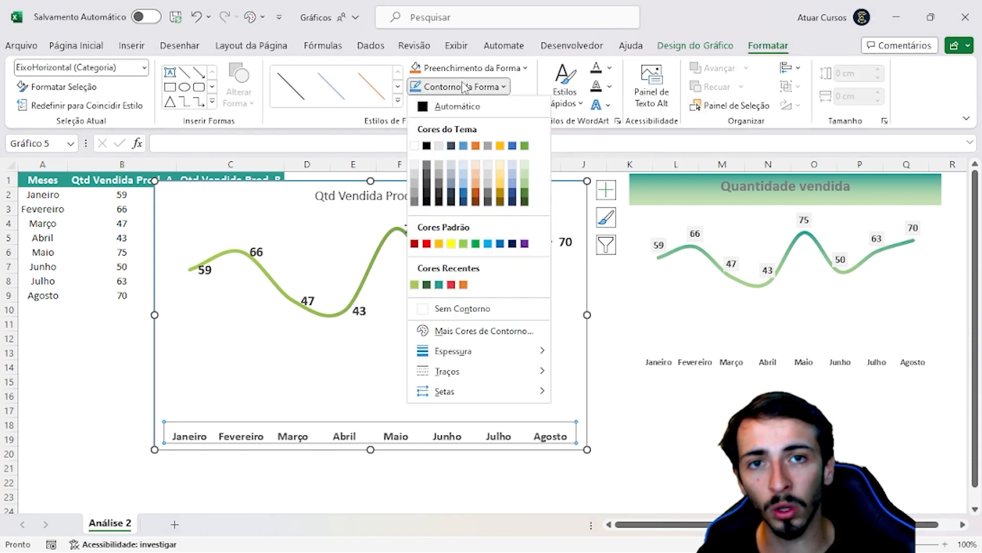
left_click(493, 309)
left_click(636, 437)
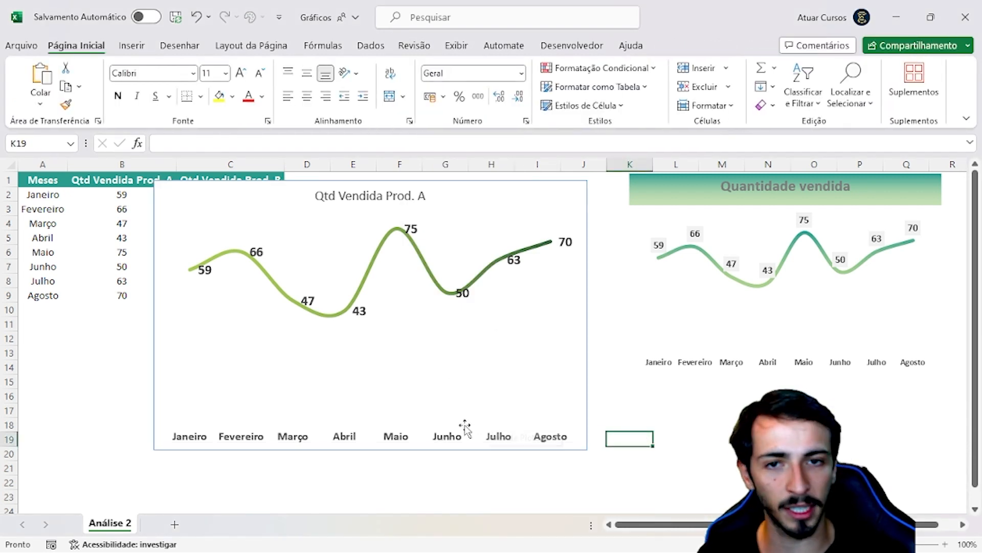
Remove the border around the Qtd Vendida Prod. A chart area by setting its outline to Sem Contorno
left_click(441, 379)
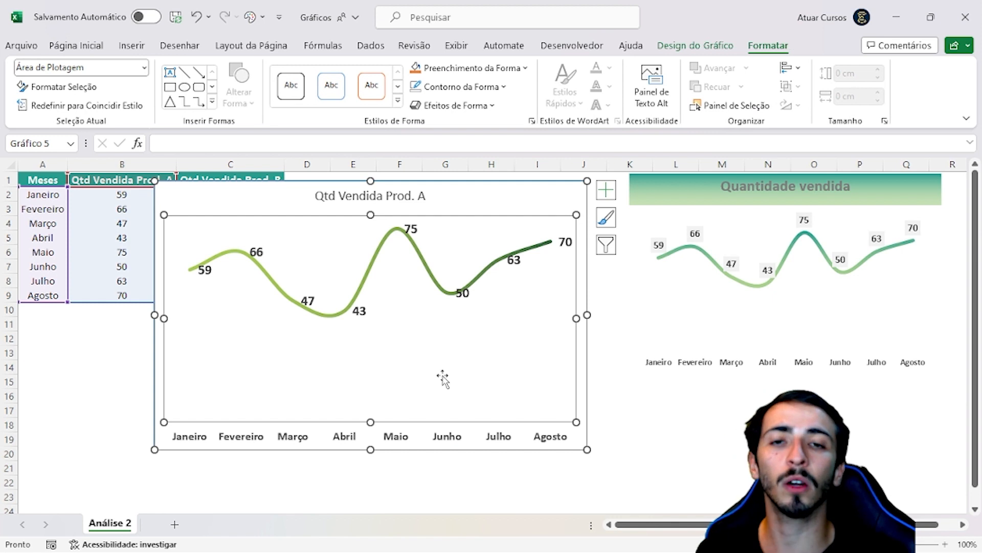
left_click(768, 469)
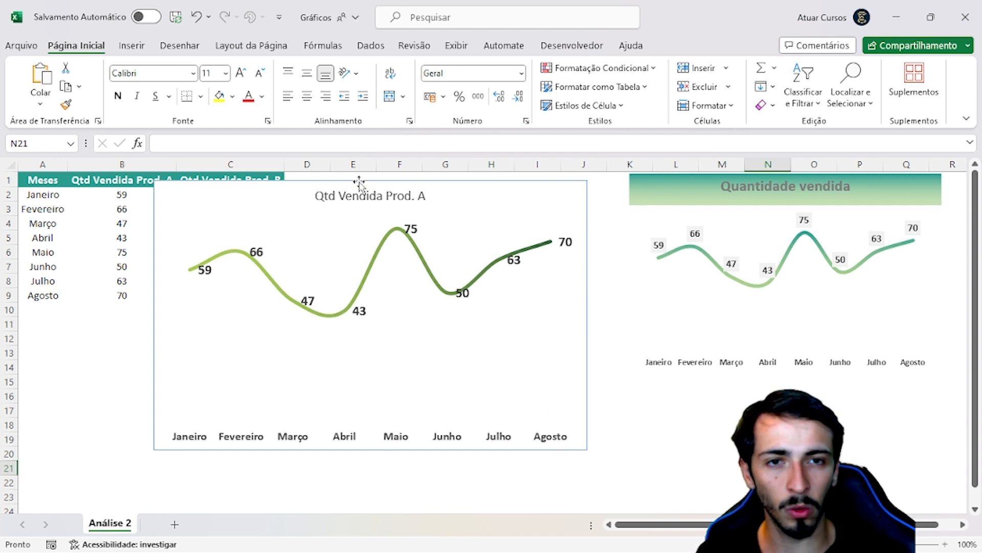
left_click(662, 213)
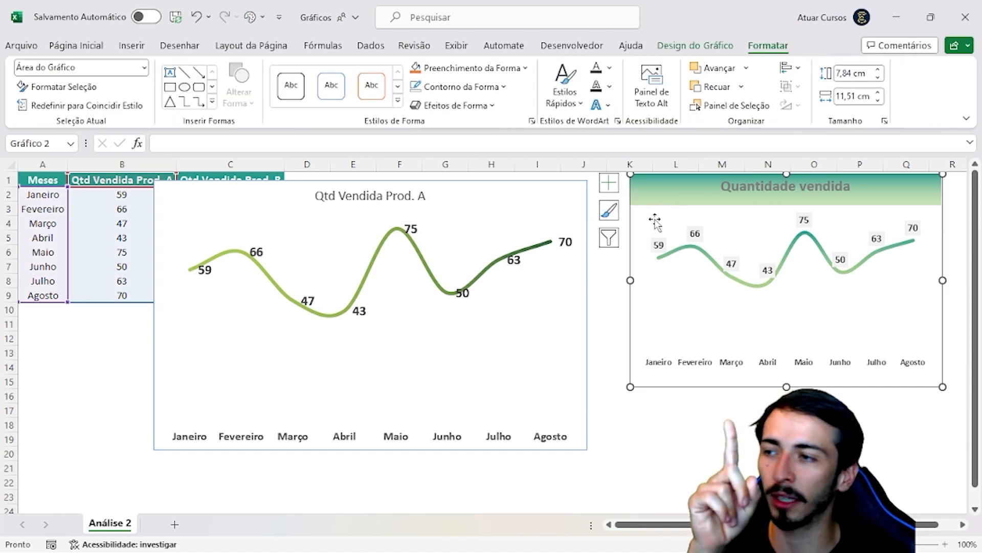
left_click(640, 450)
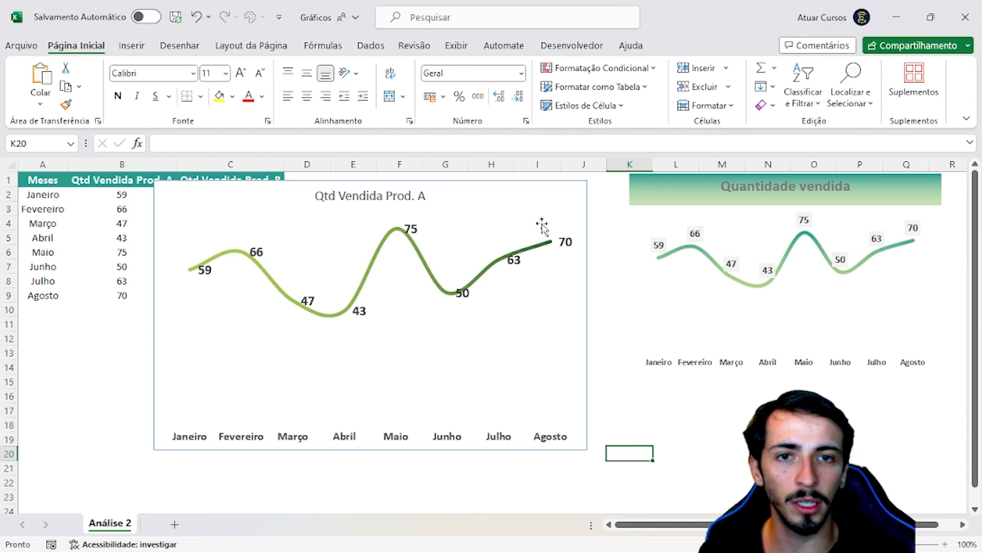
left_click(481, 193)
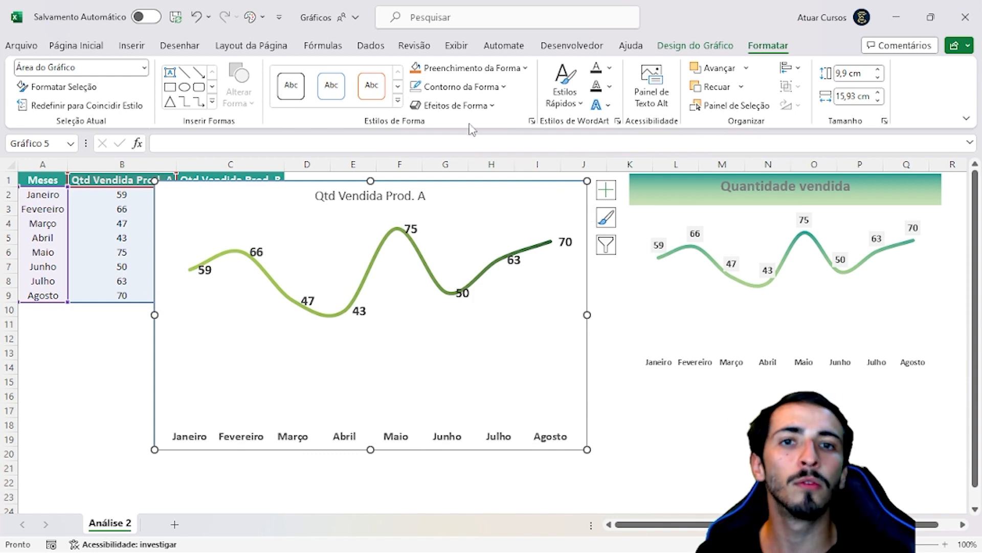
left_click(486, 87)
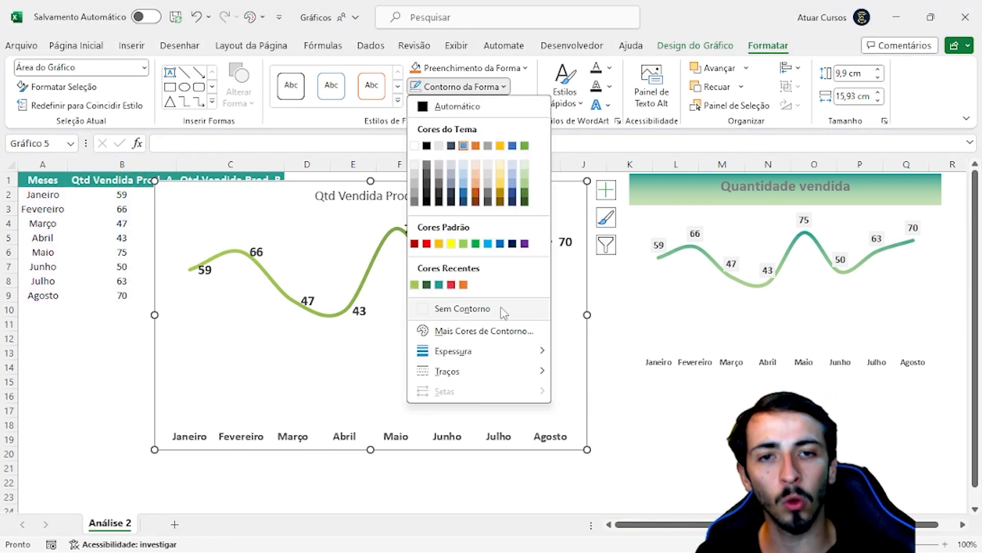
left_click(503, 310)
left_click(699, 408)
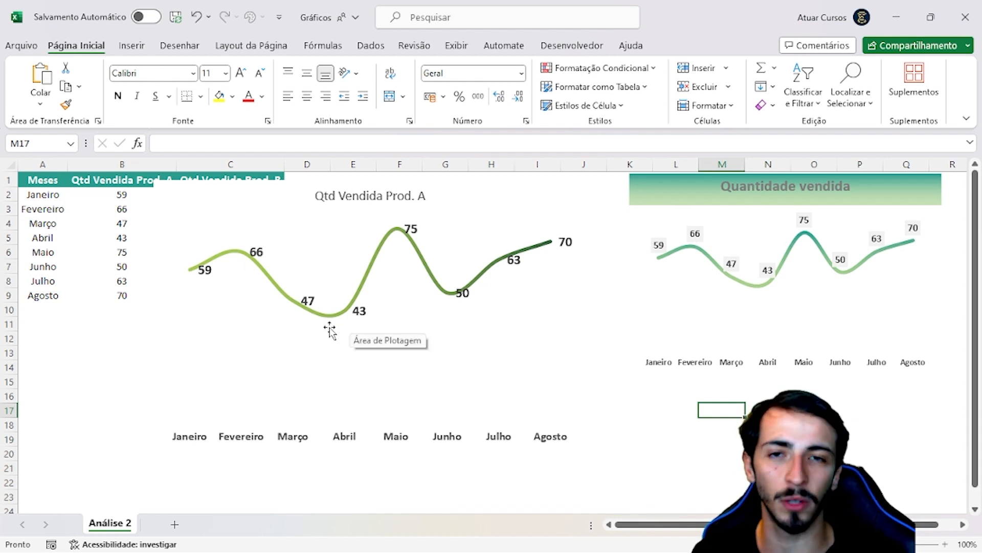
Set the data label position of the Qtd Vendida Prod. A chart to Abaixo so the values sit below the line
right_click(310, 304)
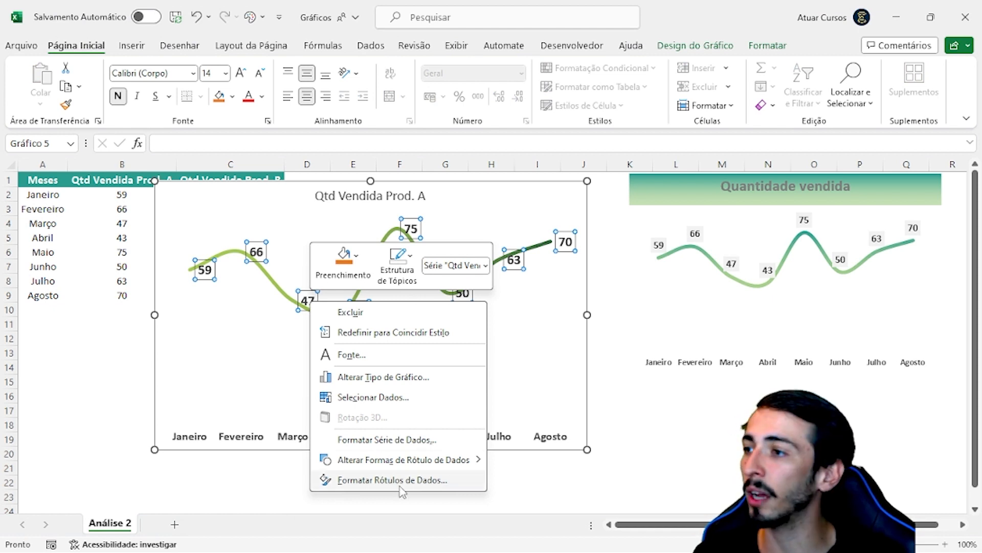
left_click(401, 483)
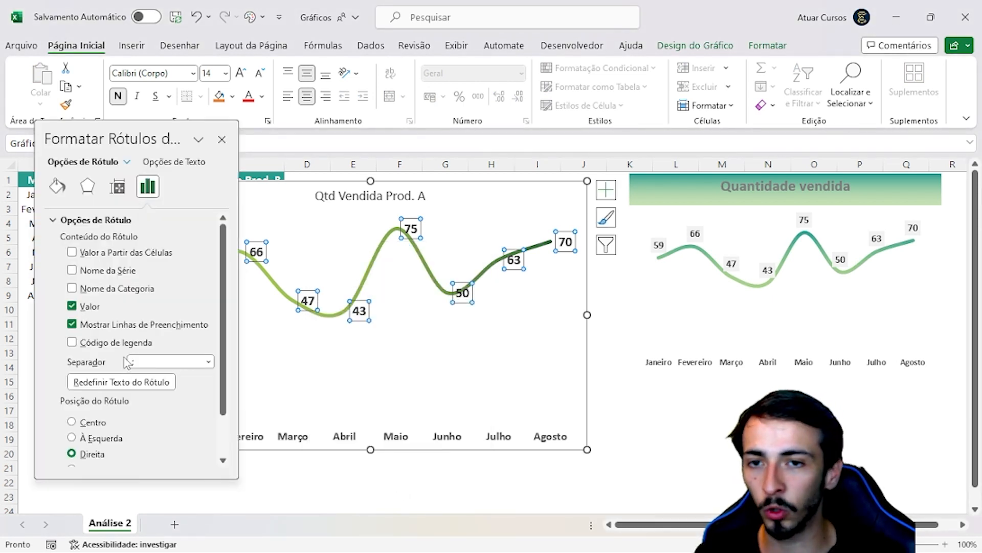
scroll(127, 363, "down", 2)
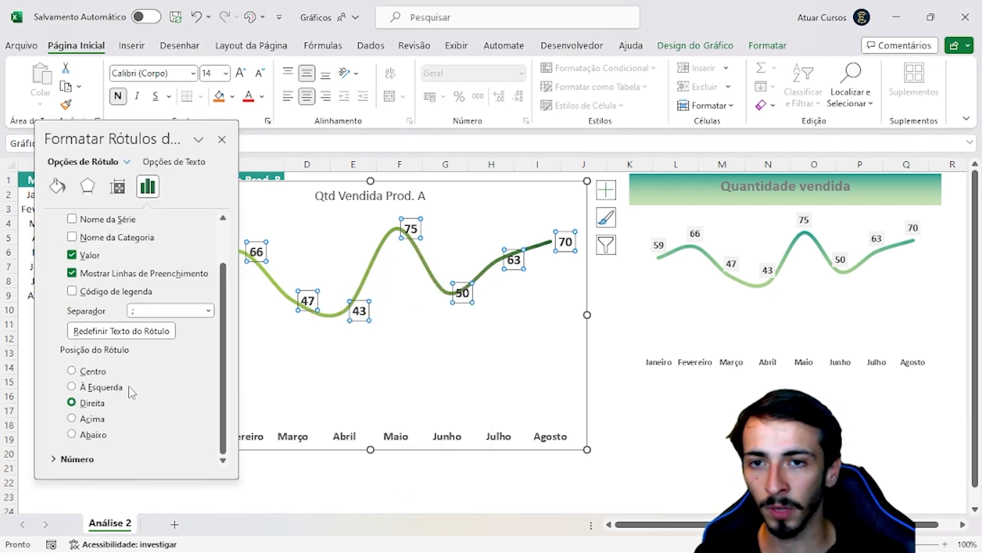
left_click(71, 370)
left_click(72, 386)
left_click(71, 402)
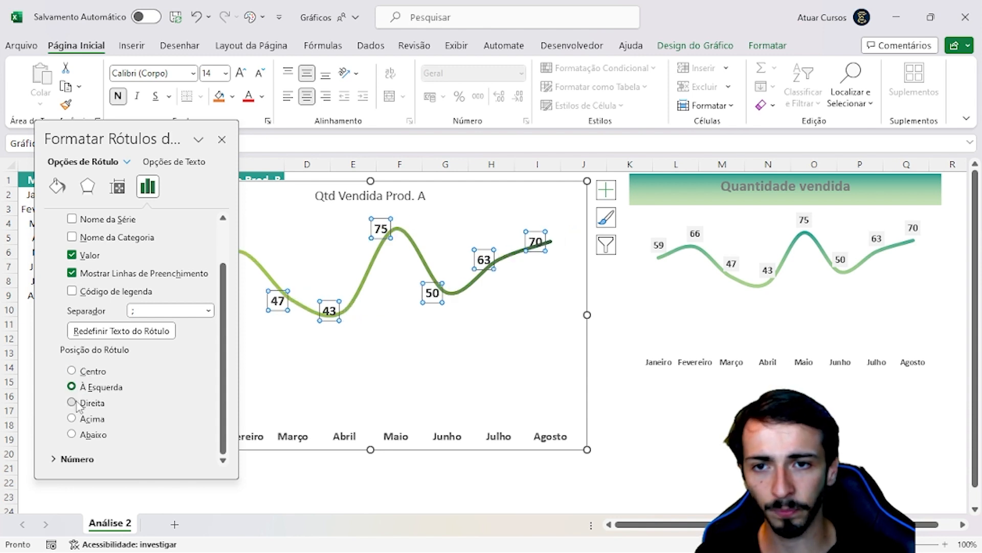
left_click(71, 418)
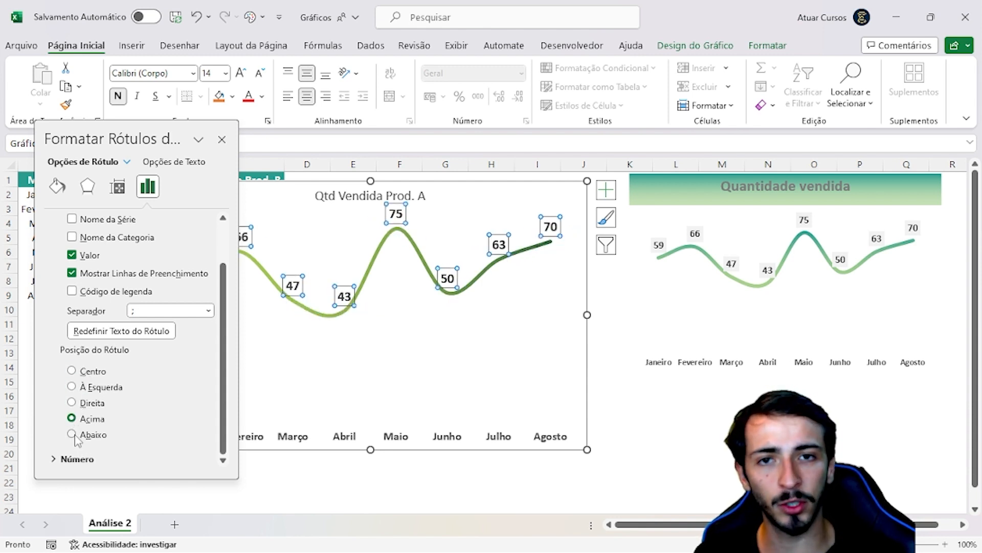
left_click(72, 433)
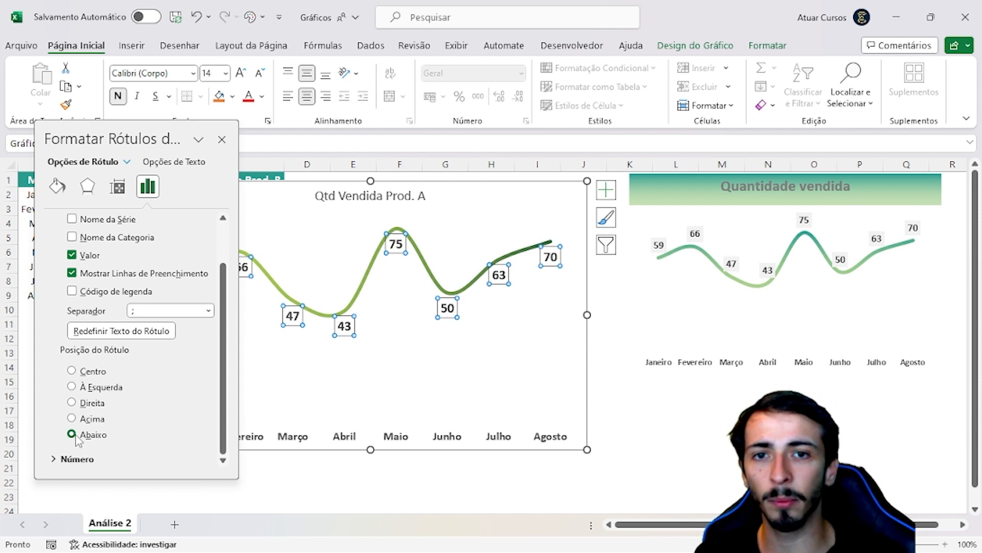
left_click(221, 139)
left_click(699, 409)
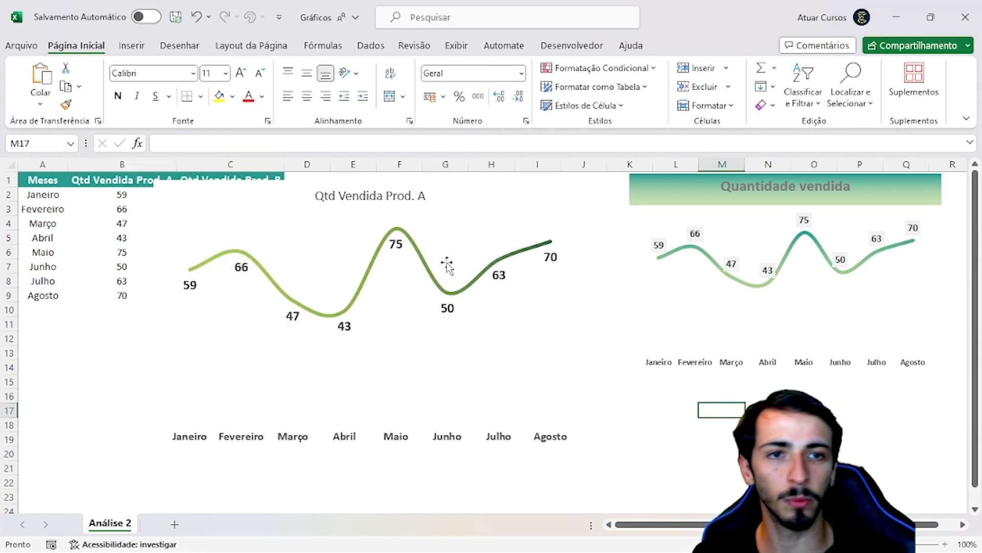
Move the Qtd Vendida Prod. A chart slightly up and to the left, near the sheet's top edge
left_click_drag(478, 182, 459, 177)
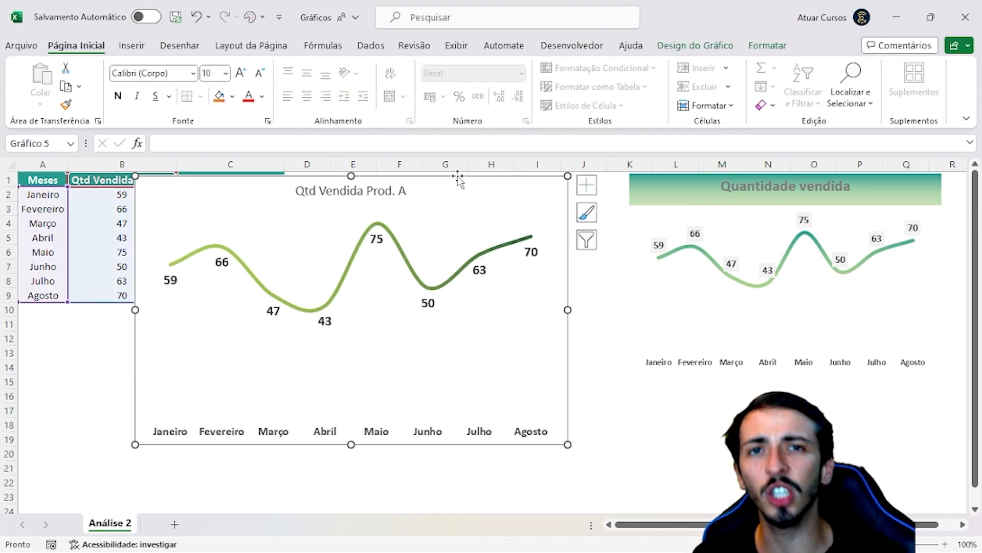
left_click(768, 439)
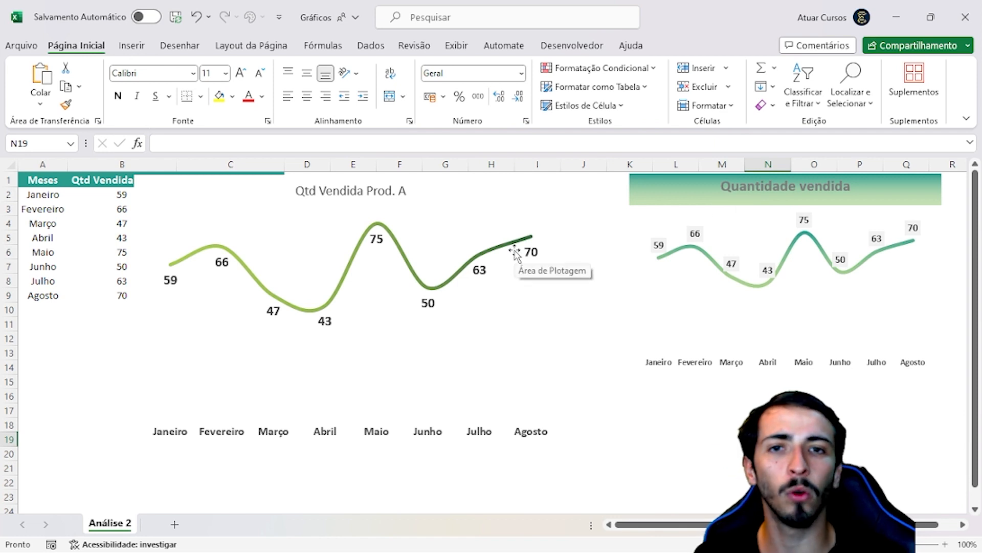
left_click(344, 188)
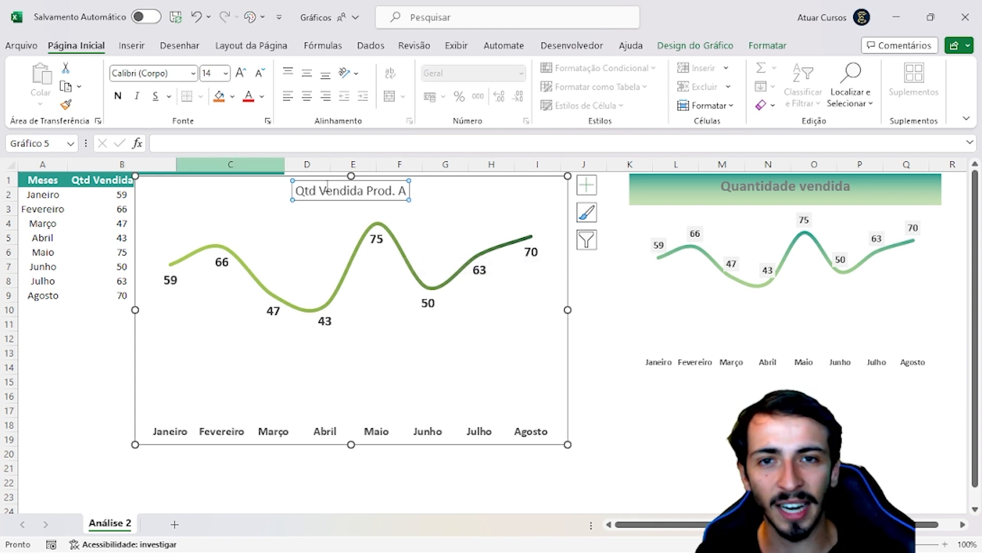
left_click(285, 210)
left_click(245, 193)
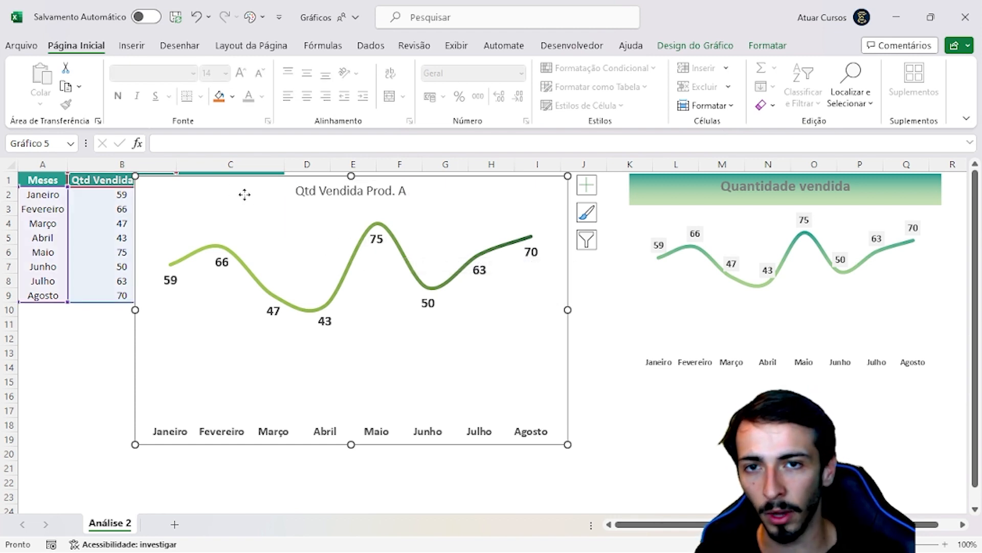
left_click(346, 200)
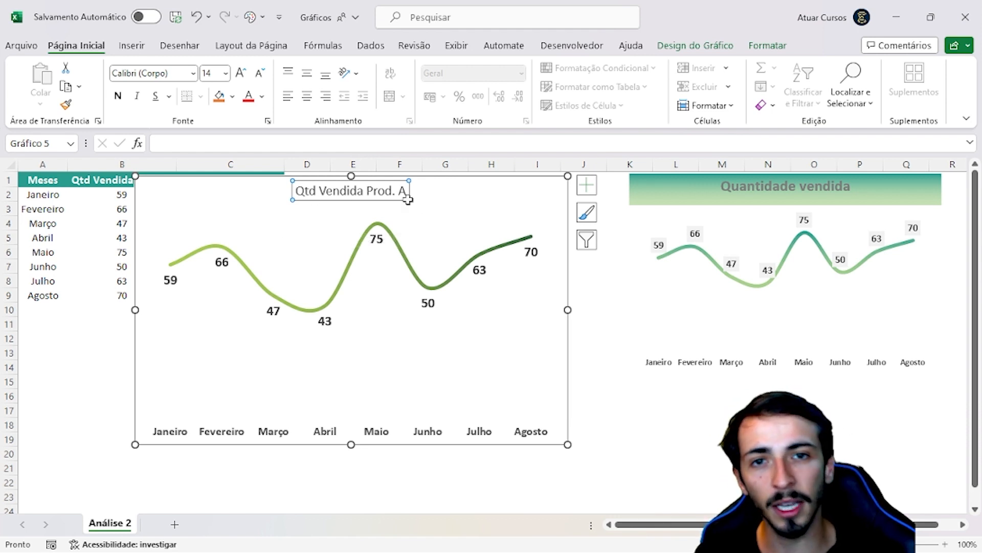
left_click(319, 198)
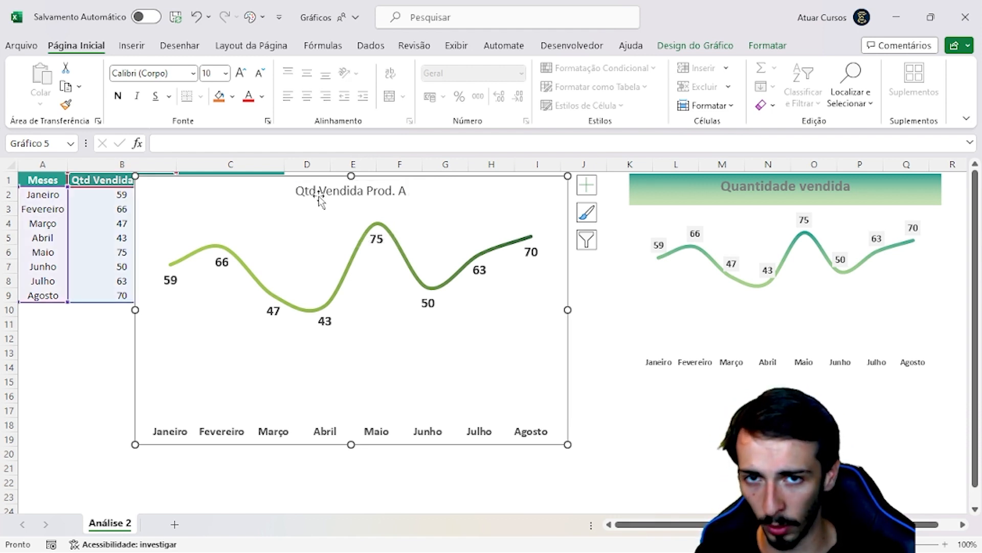
left_click(319, 197)
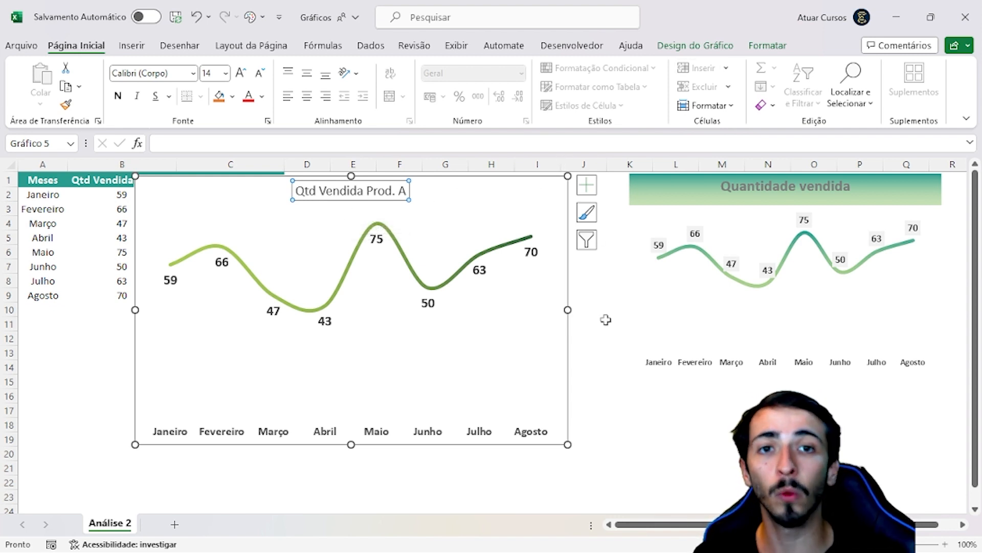
left_click(497, 201)
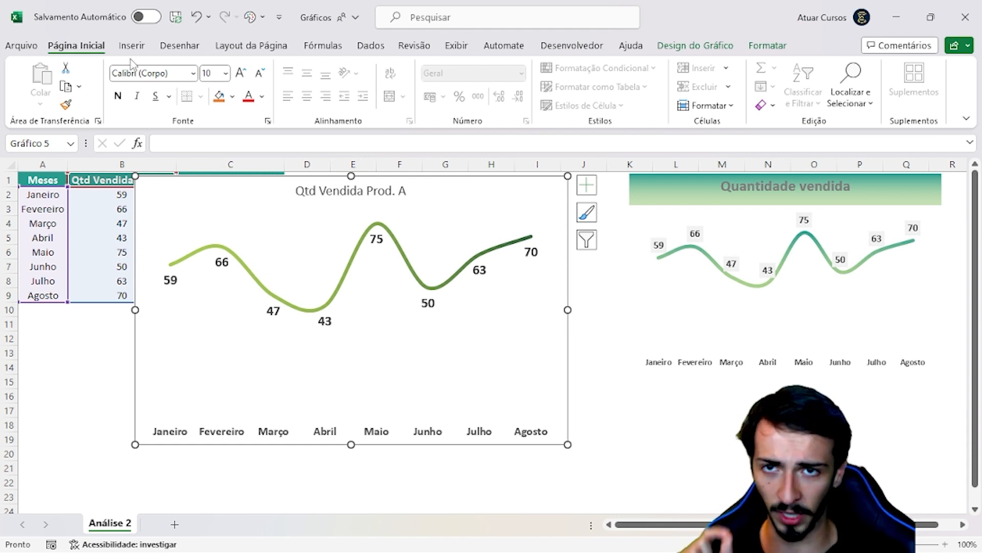
Draw a rectangle shape about 1.4 cm high and 15.7 cm wide inside the chart, covering its Qtd Vendida Prod. A title
left_click(131, 46)
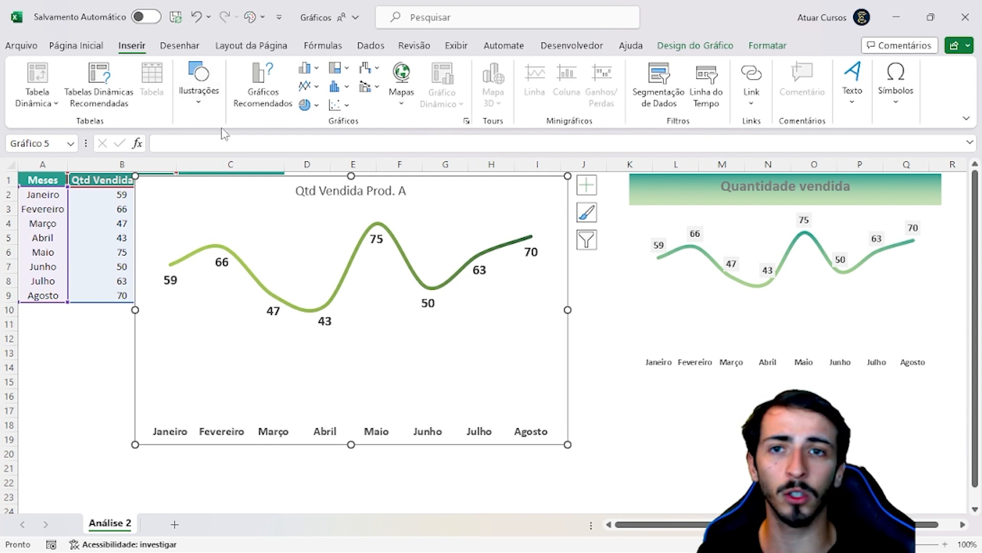
left_click(198, 102)
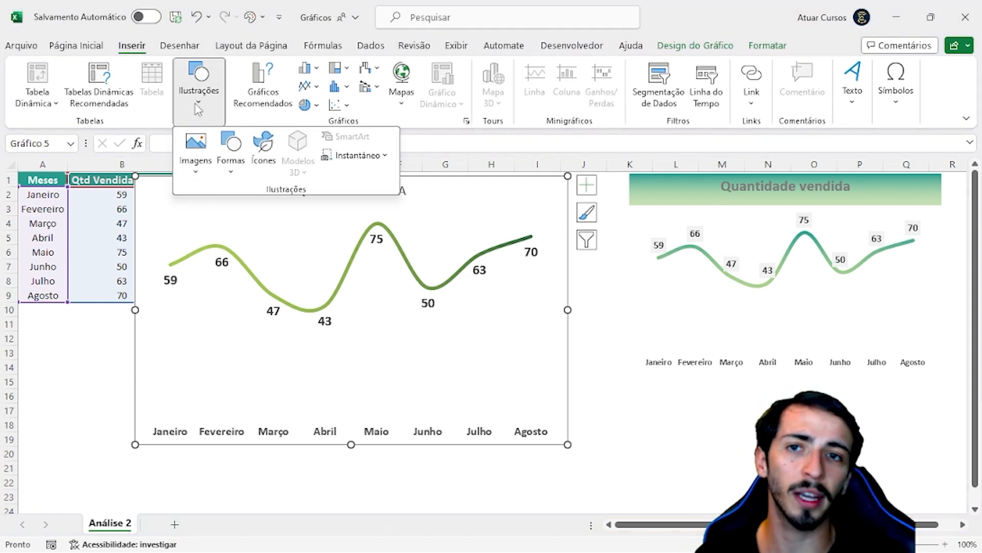
left_click(230, 151)
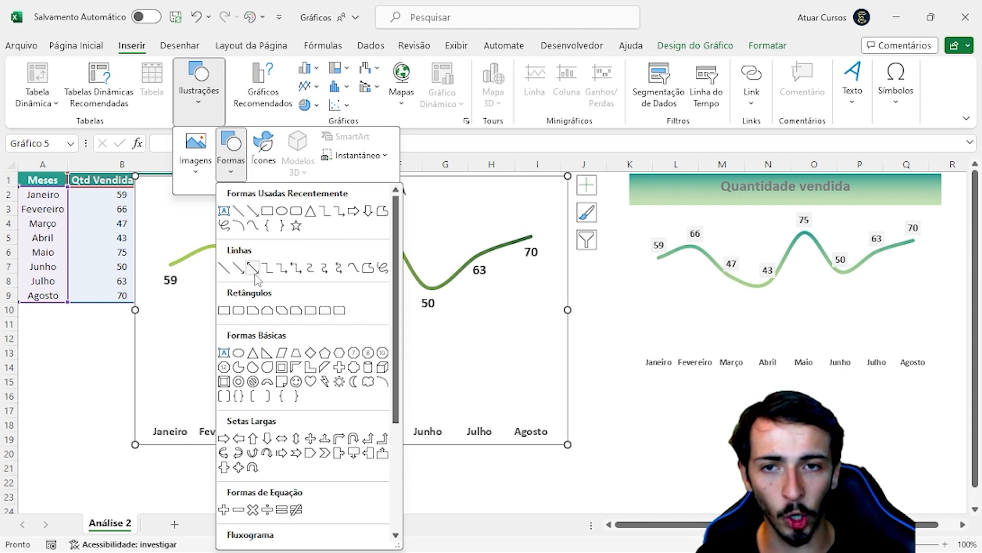
left_click(225, 311)
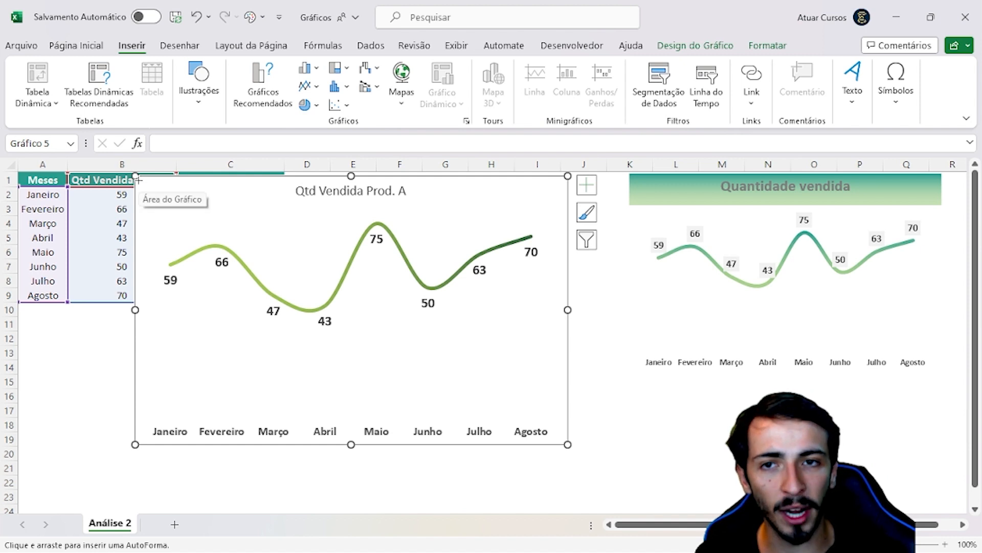
left_click_drag(136, 176, 567, 216)
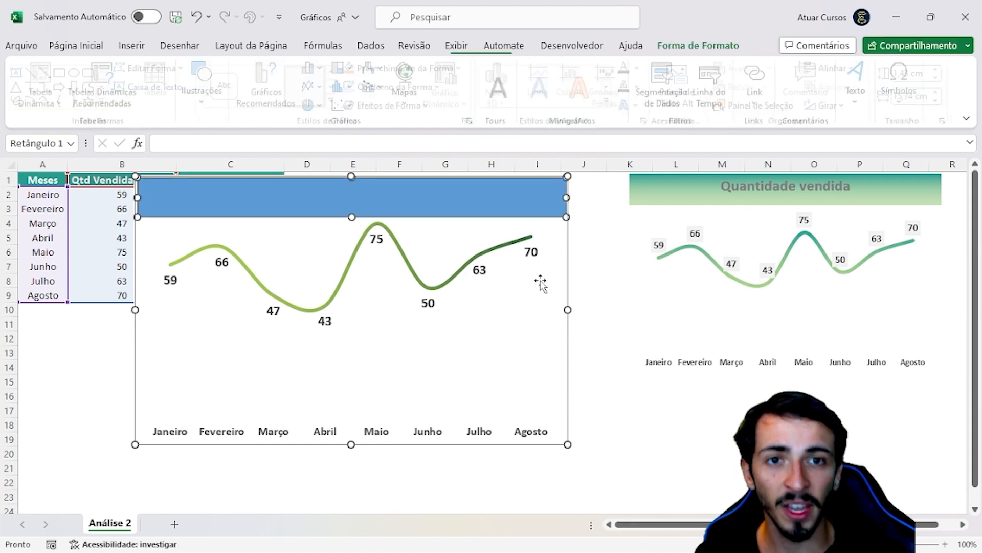
Align the rectangle with the chart's top-left corner and resize it to the chart's full width, about 1.38 cm by 15.93 cm
left_click_drag(527, 191, 504, 183)
left_click_drag(466, 226, 485, 187)
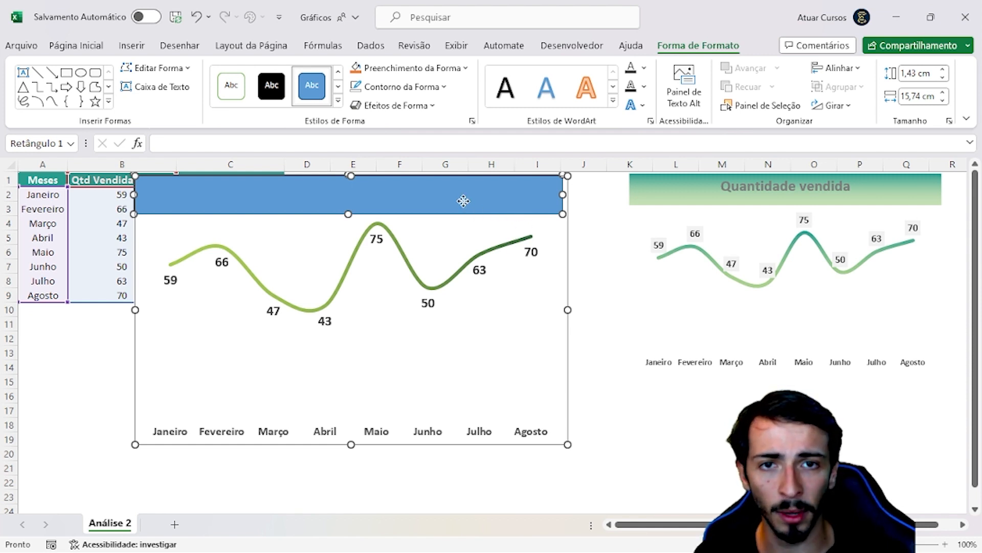
left_click_drag(463, 201, 455, 201)
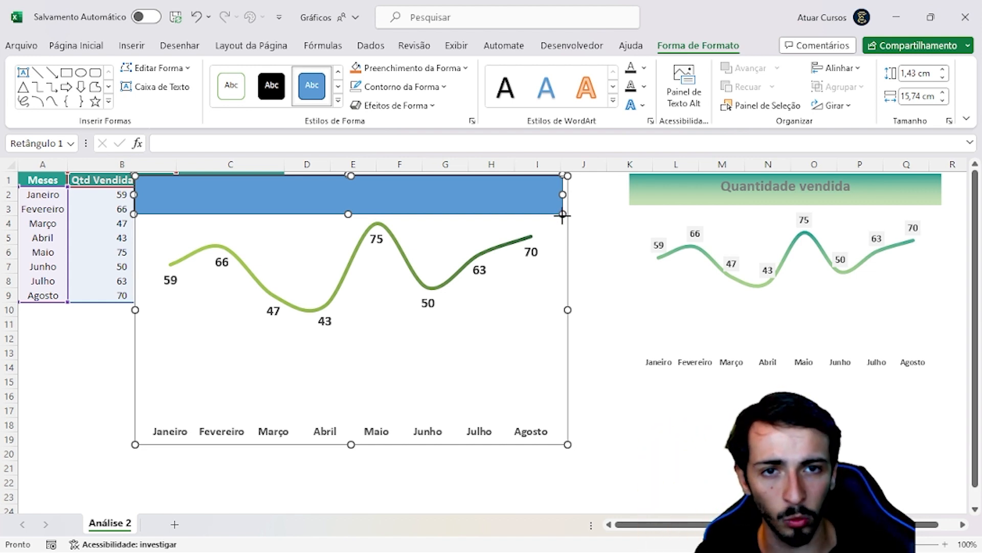
left_click_drag(562, 214, 573, 214)
left_click(659, 437)
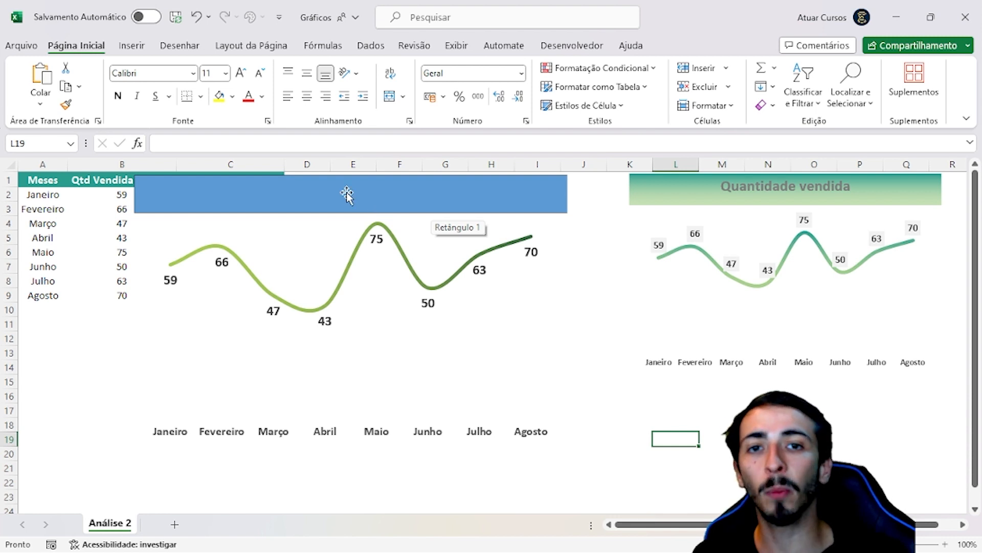
Enter the text "Quantidade vendida do Produto A por mês" in the rectangle above the chart line
left_click(329, 195)
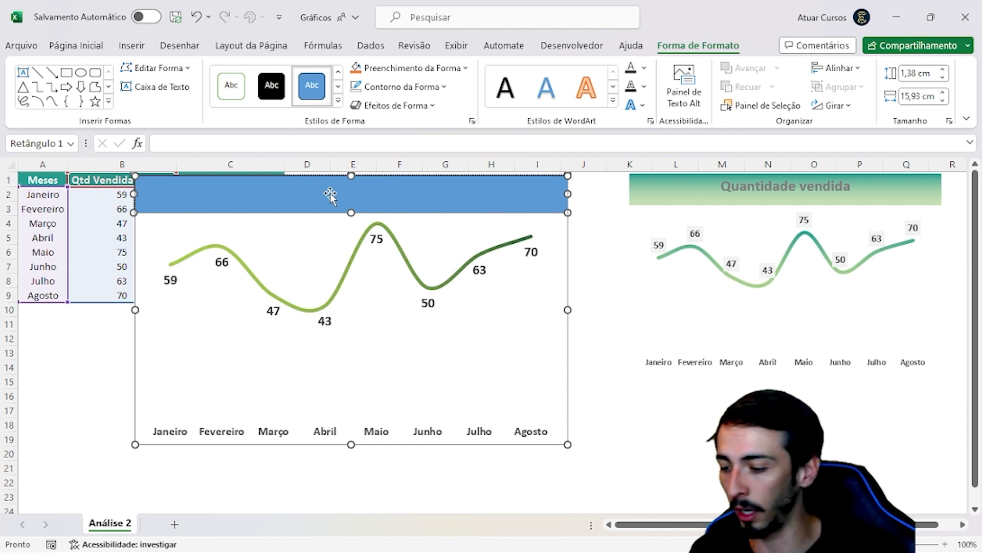
type("Quantida")
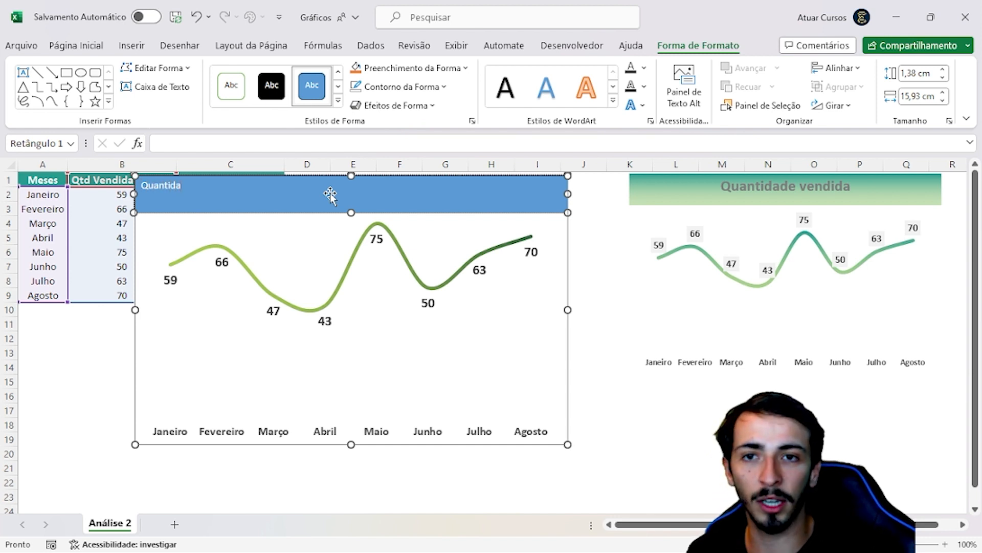
type("de vendida do ")
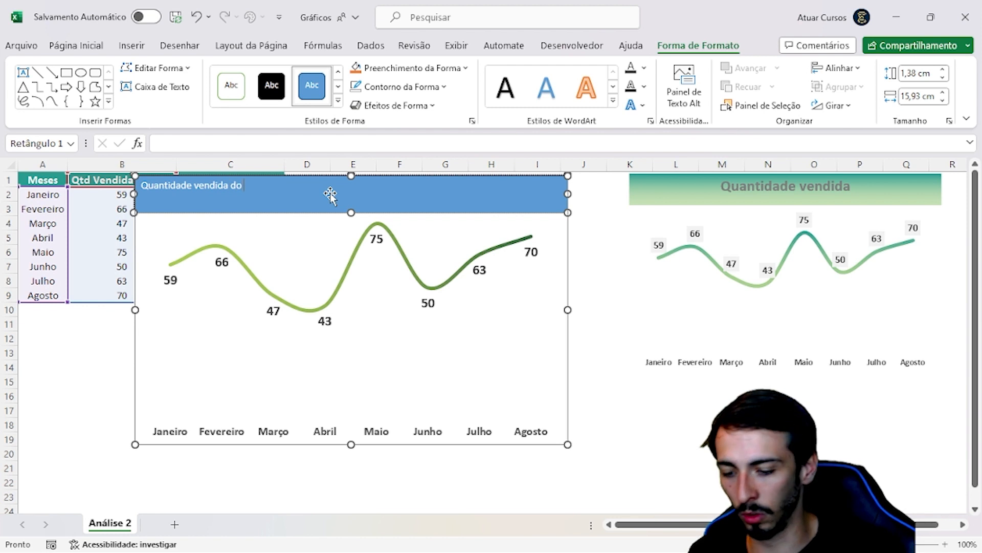
type("Produto A por mês")
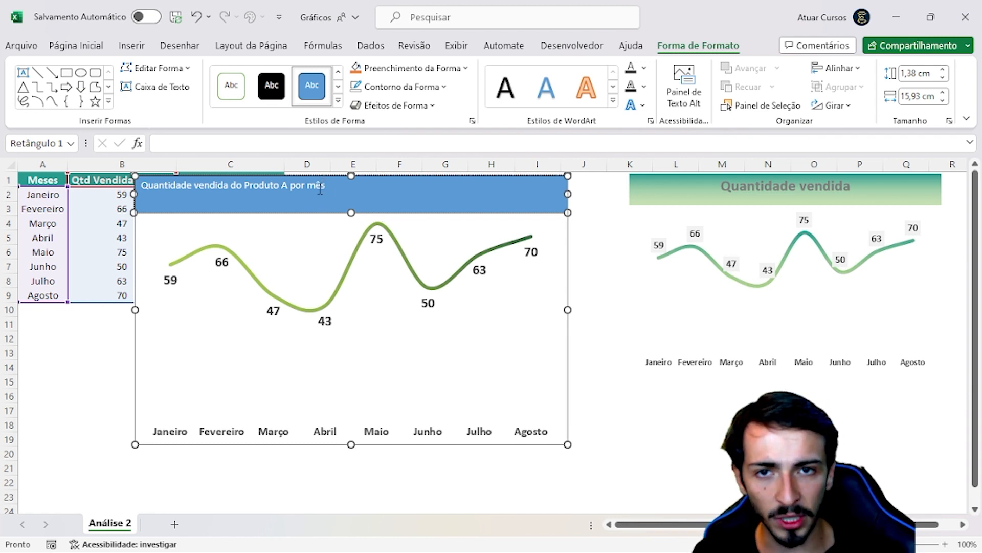
Make the rectangle's title text bold and set its font size to 18
left_click_drag(326, 187, 150, 192)
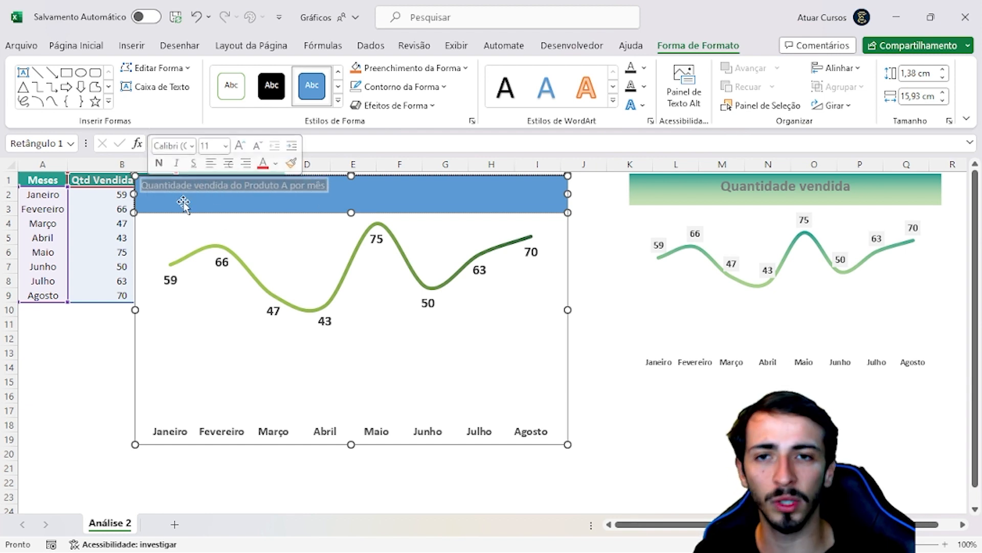
left_click(92, 50)
left_click(118, 96)
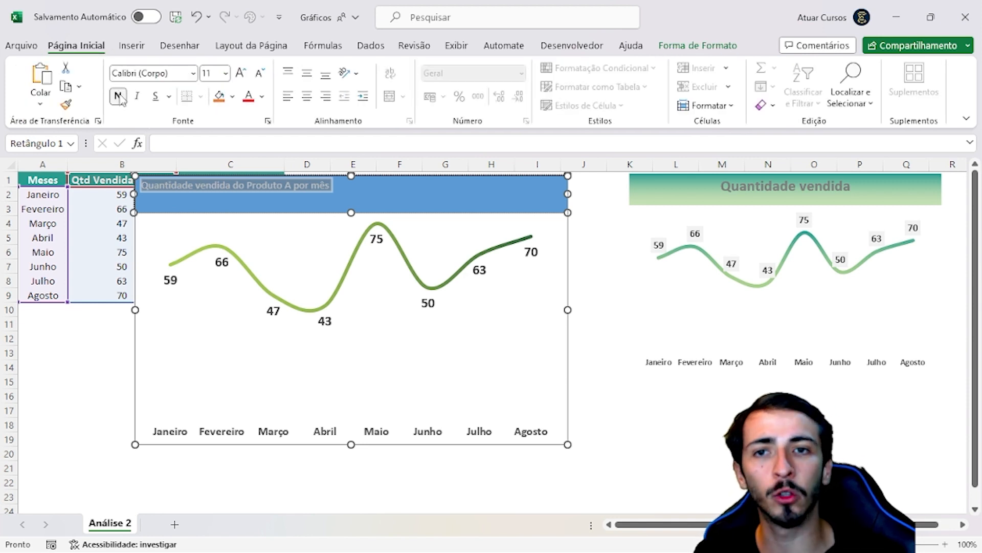
left_click(244, 76)
left_click(244, 77)
left_click(245, 77)
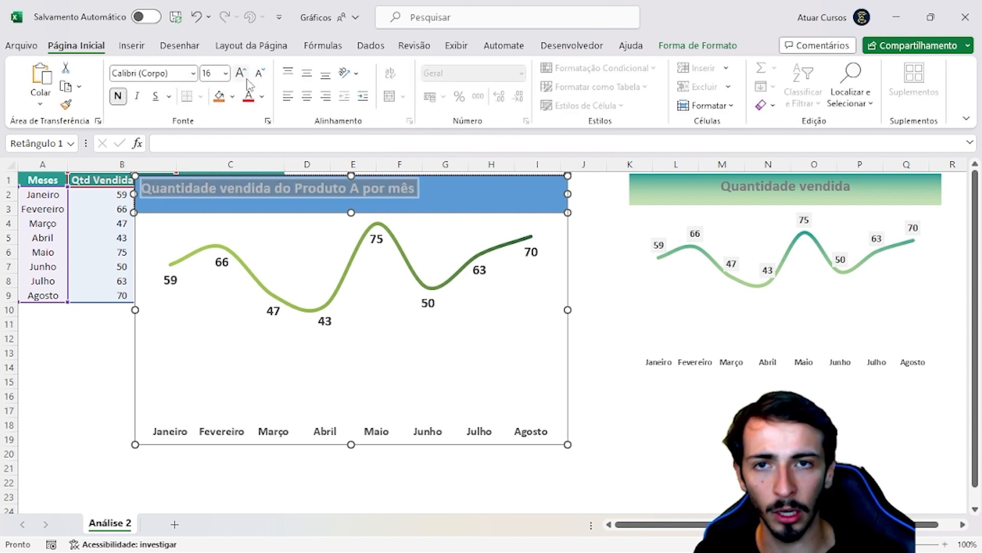
left_click(247, 79)
left_click(247, 79)
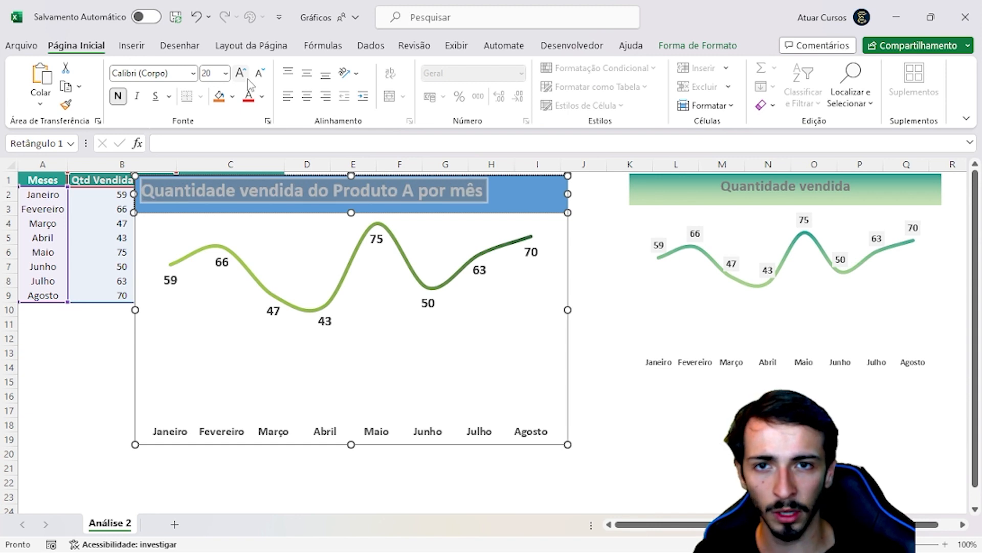
left_click(259, 75)
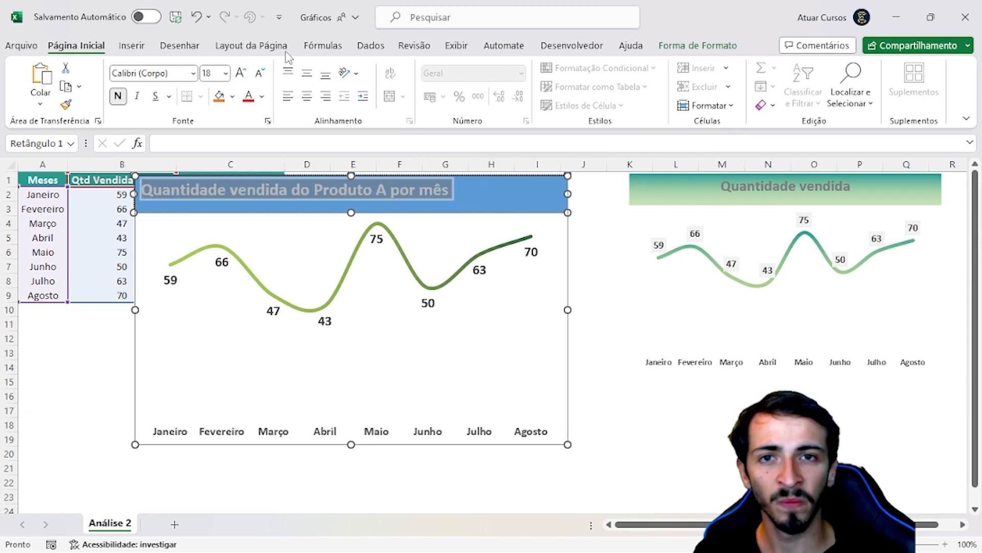
Center the title text horizontally and vertically within the rectangle
left_click(307, 96)
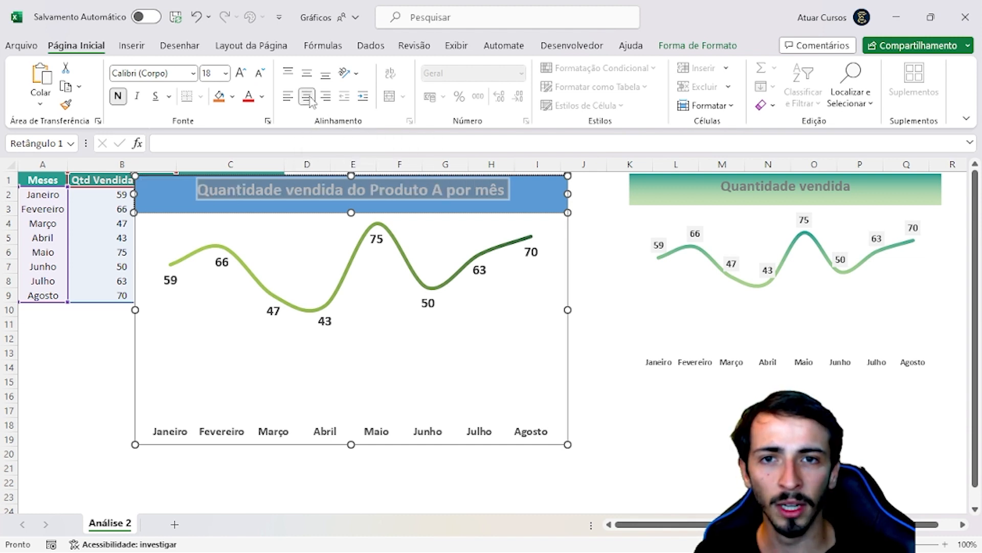
left_click(307, 75)
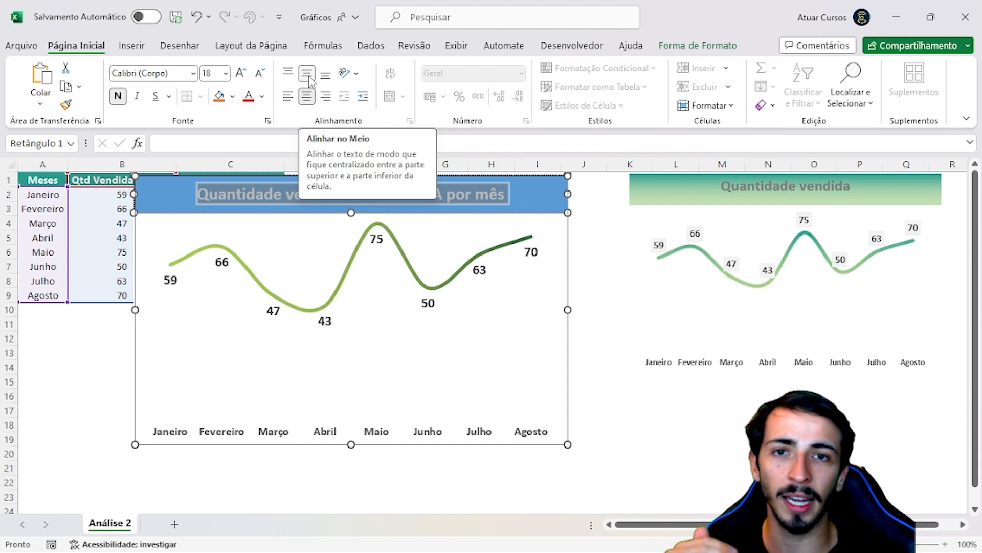
left_click(716, 439)
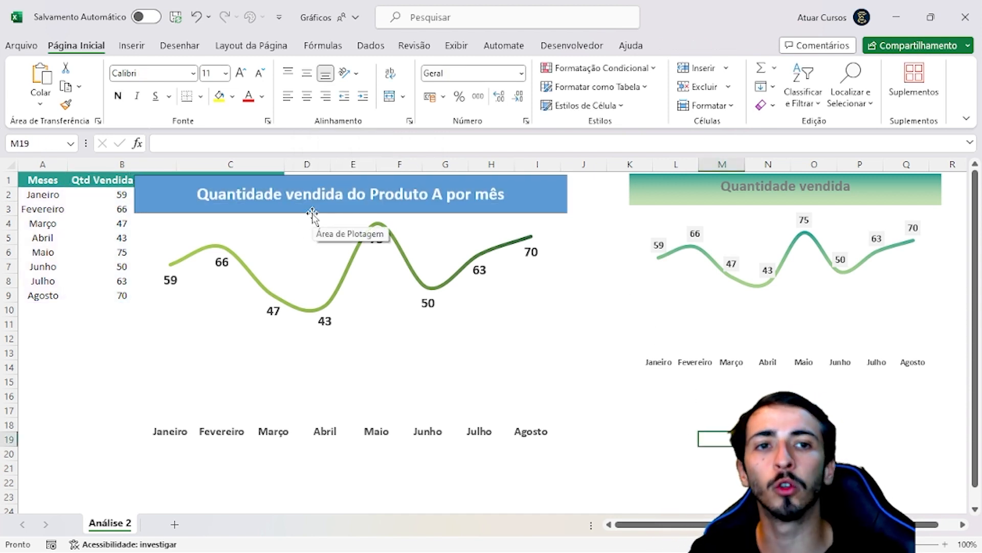
Remove the outline from the title rectangle above the chart
left_click(204, 207)
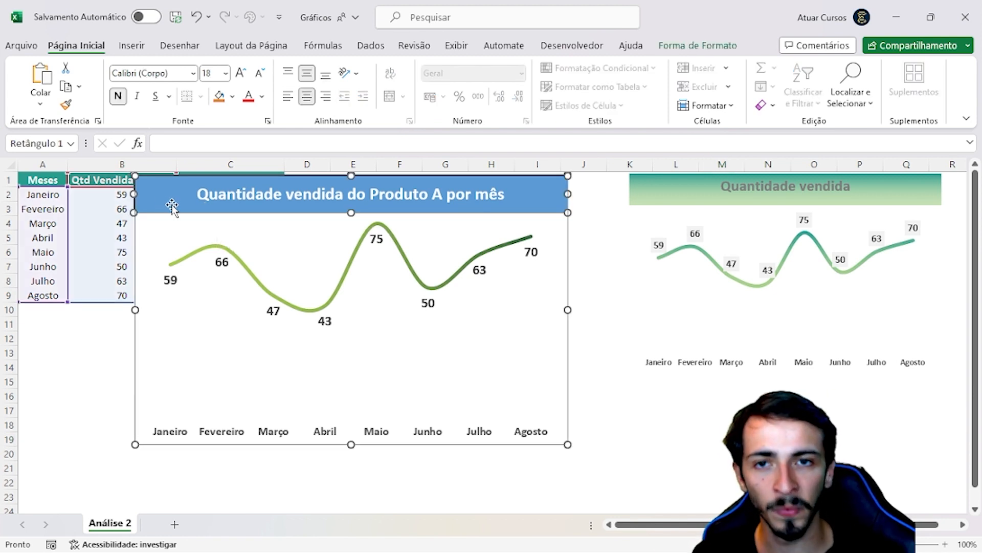
left_click(707, 50)
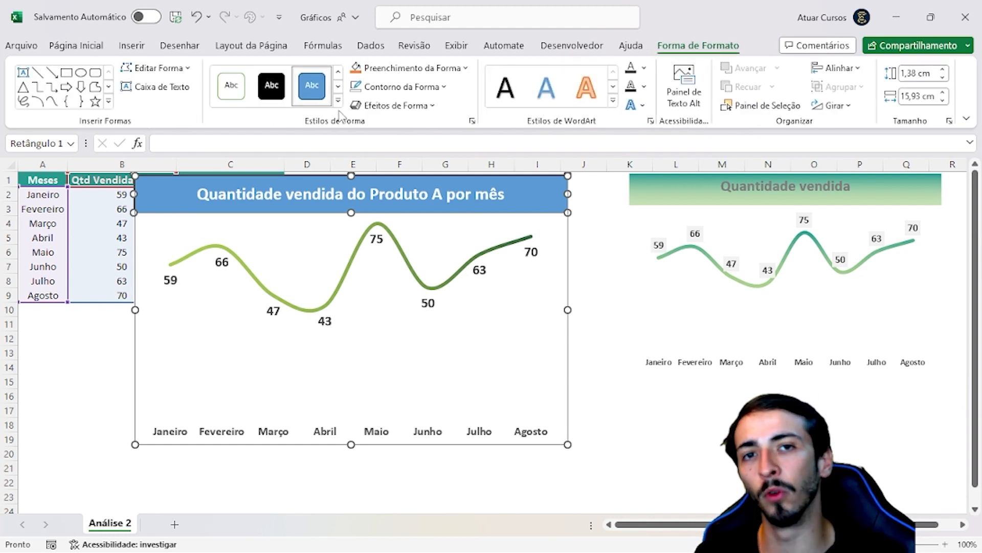
left_click(405, 87)
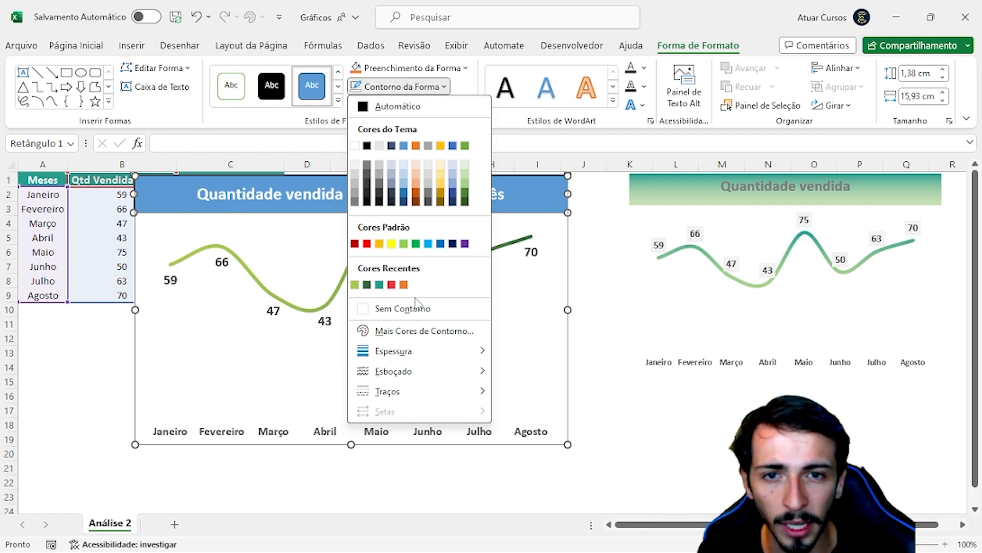
left_click(401, 309)
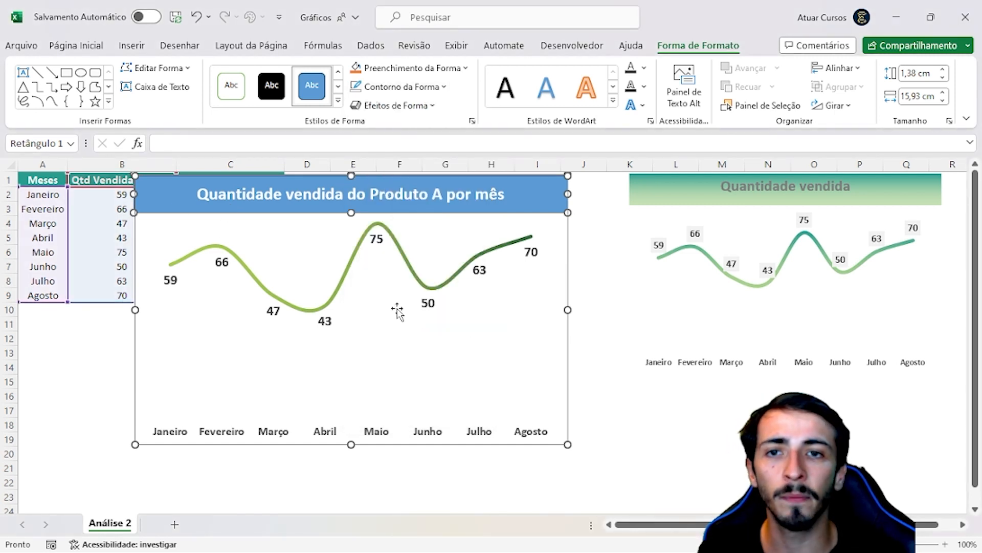
left_click(691, 420)
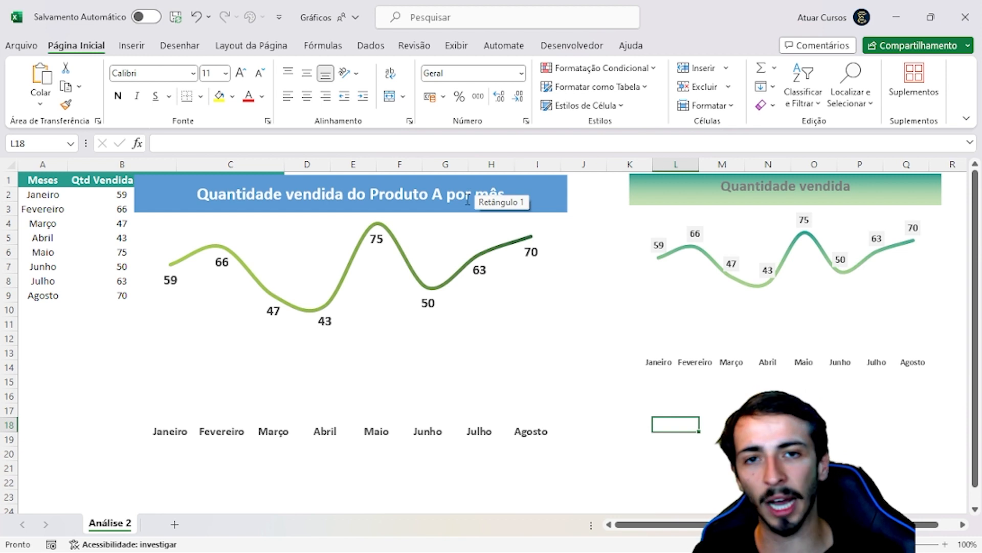
Fill the title rectangle with the linear light-to-dark green gradient matching the chart line
left_click(237, 215)
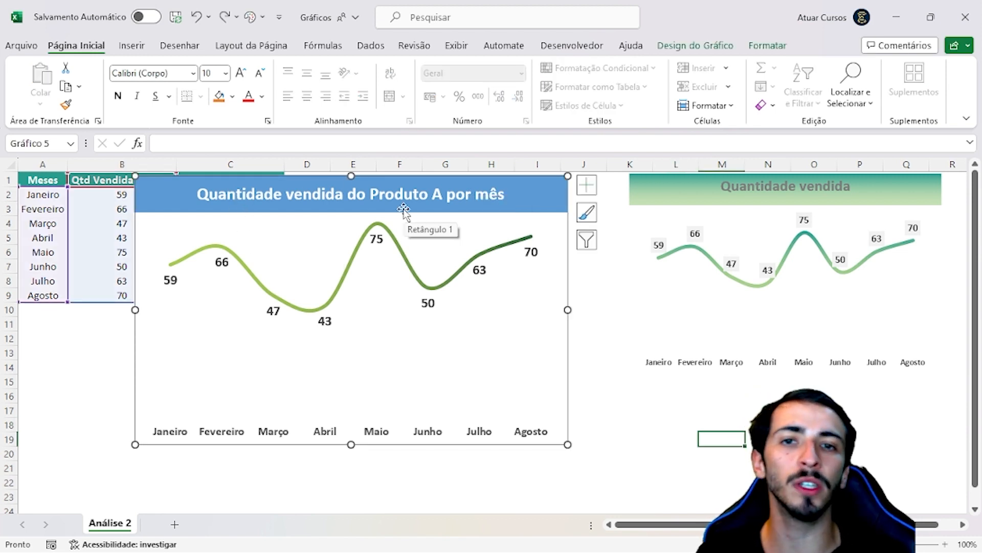
left_click(455, 207)
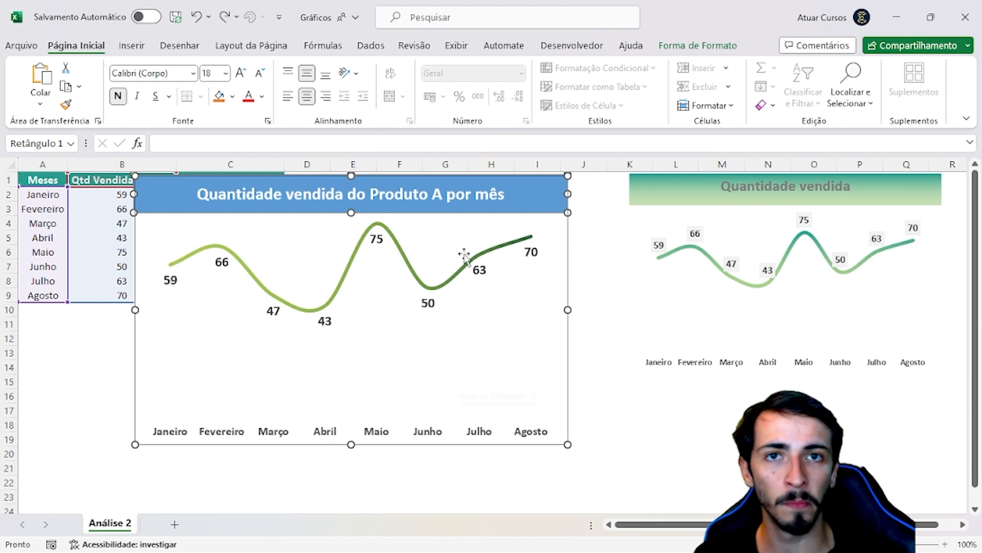
left_click(696, 48)
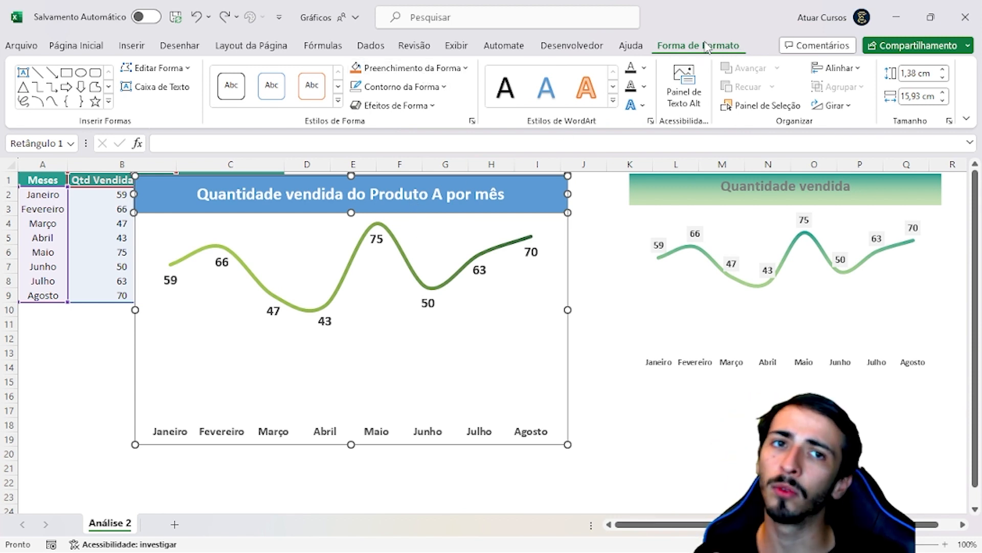
left_click(410, 69)
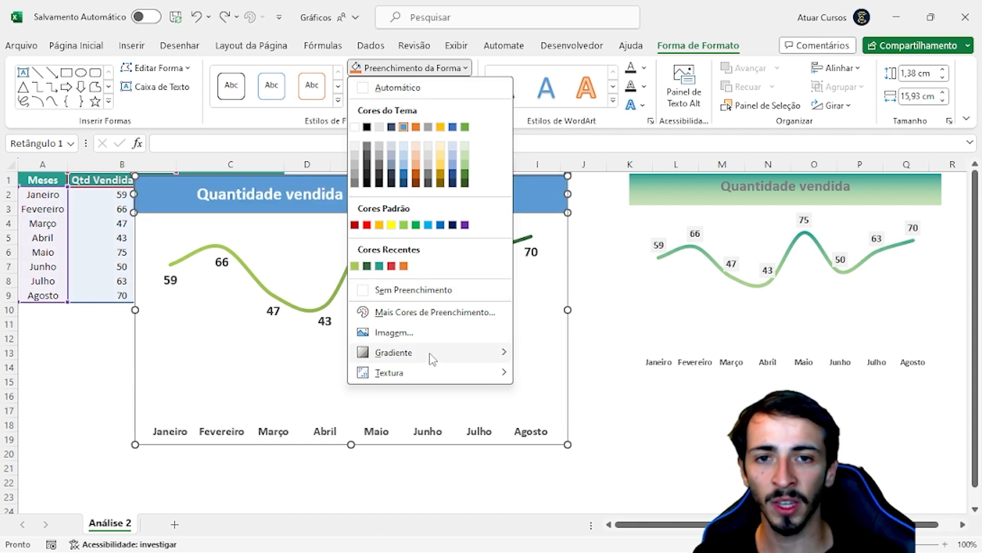
mouse_move(432, 358)
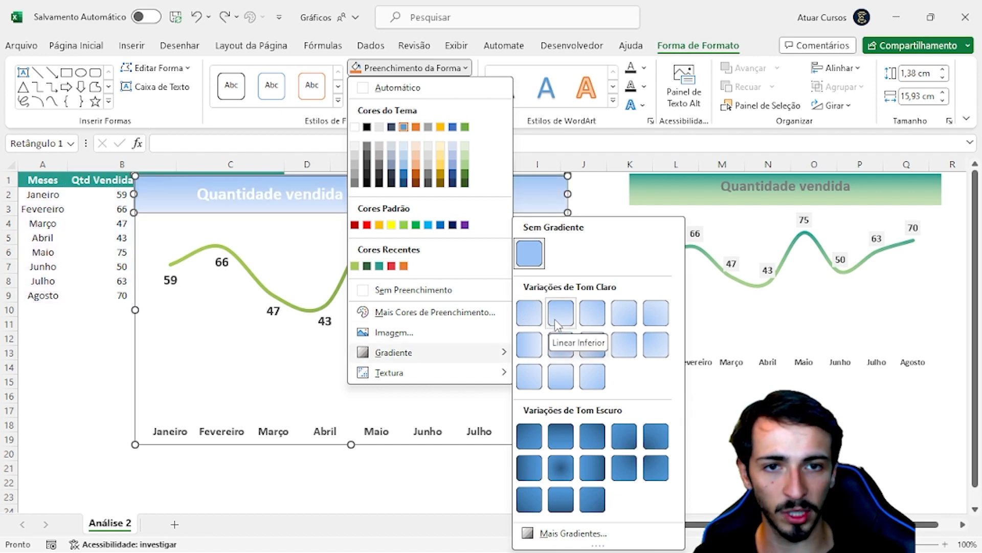
left_click(573, 534)
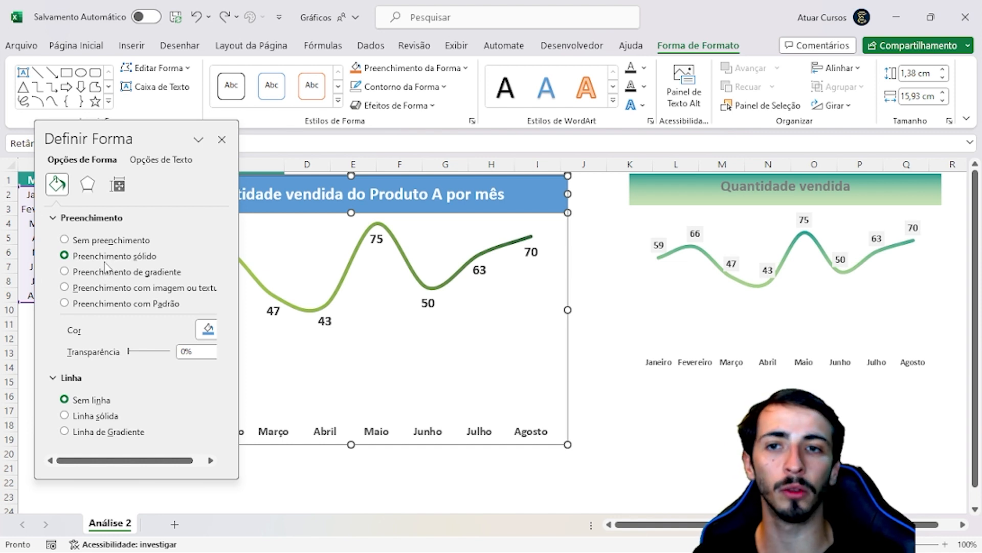
left_click(65, 272)
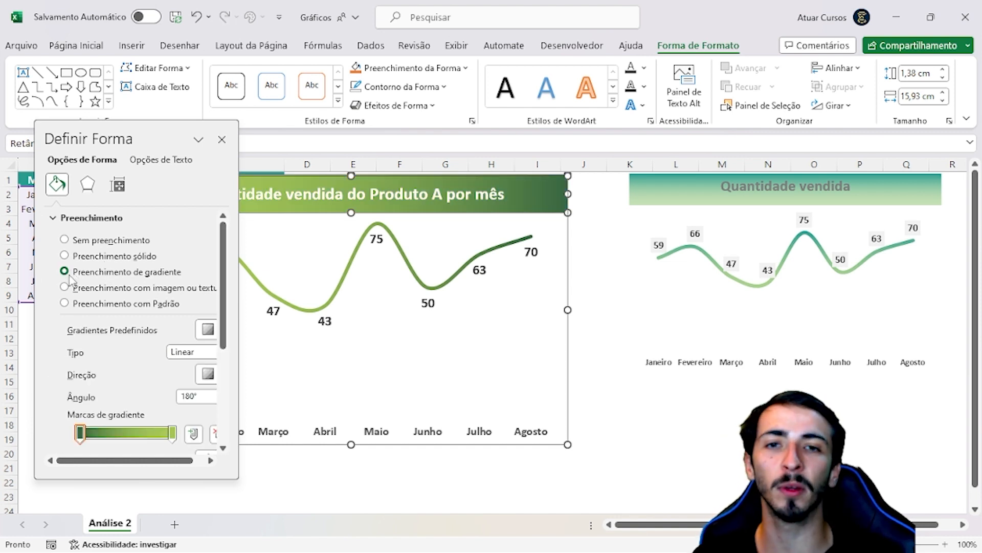
left_click_drag(136, 132, 114, 125)
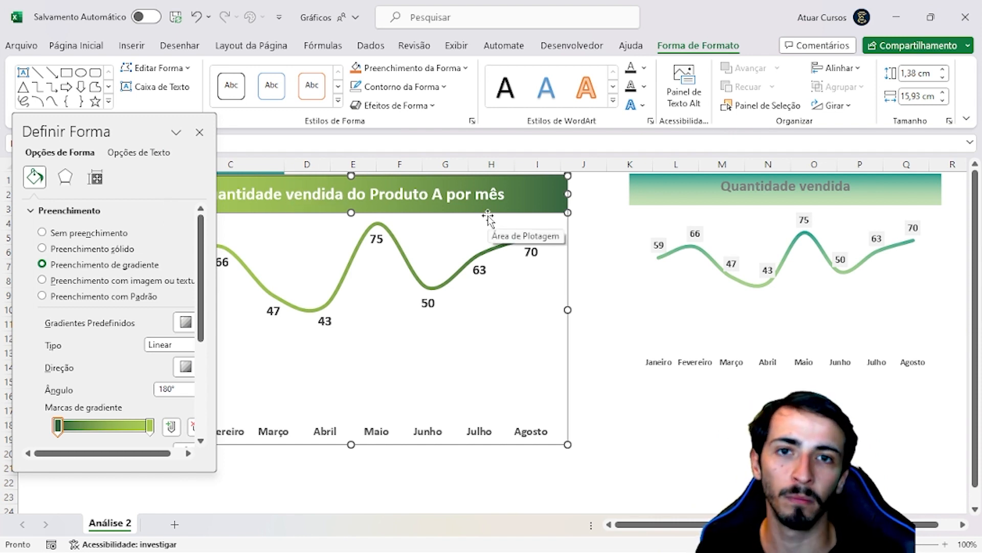
scroll(159, 376, "down", 5)
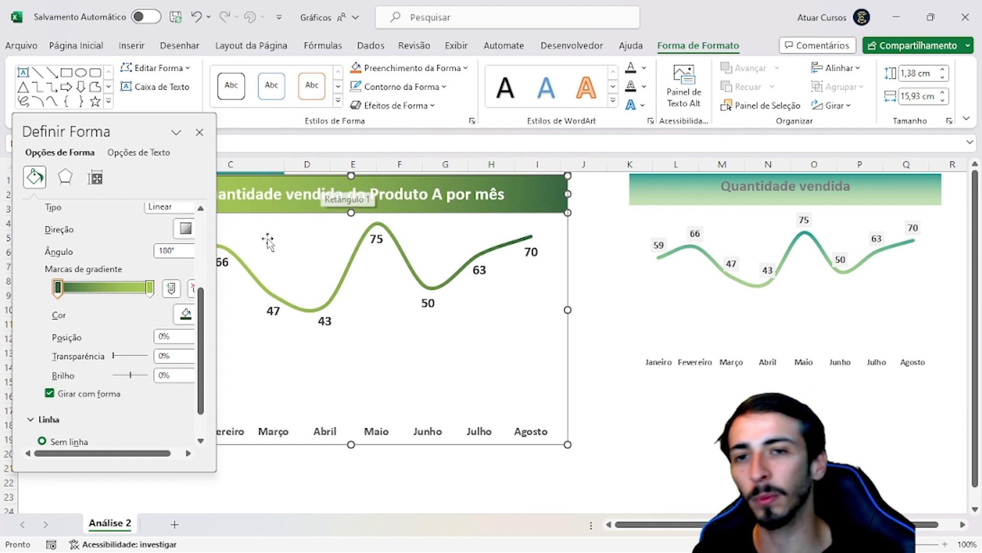
left_click(198, 133)
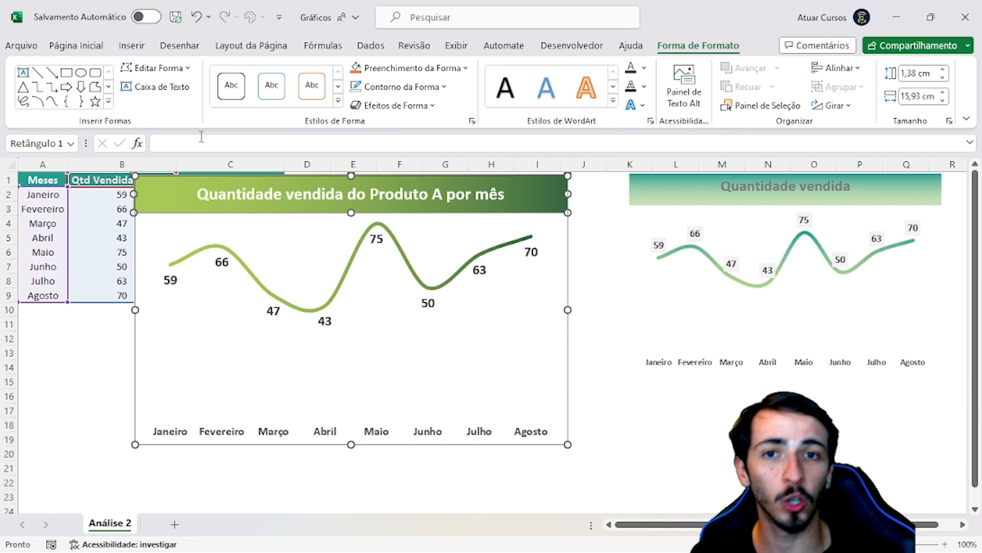
left_click(235, 224)
left_click(140, 261)
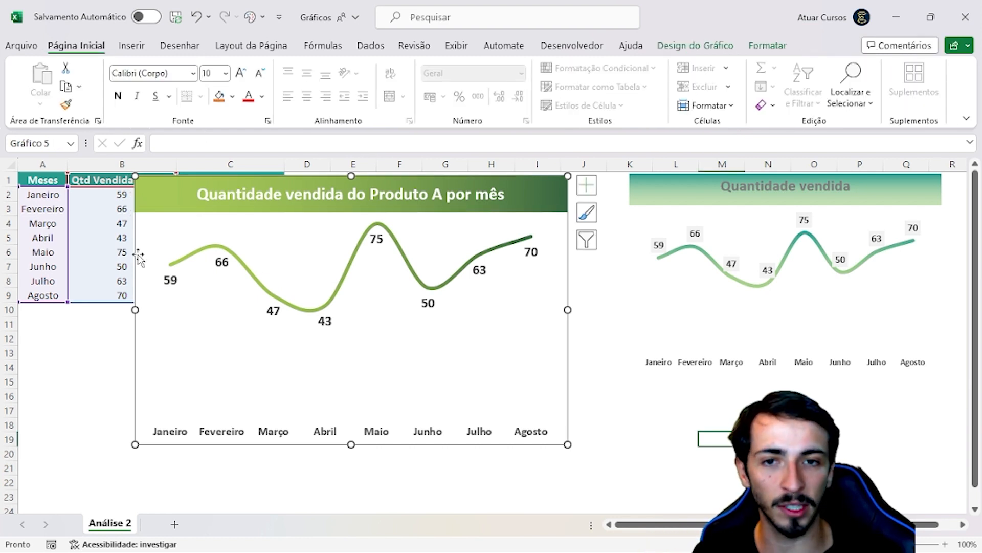
left_click(630, 425)
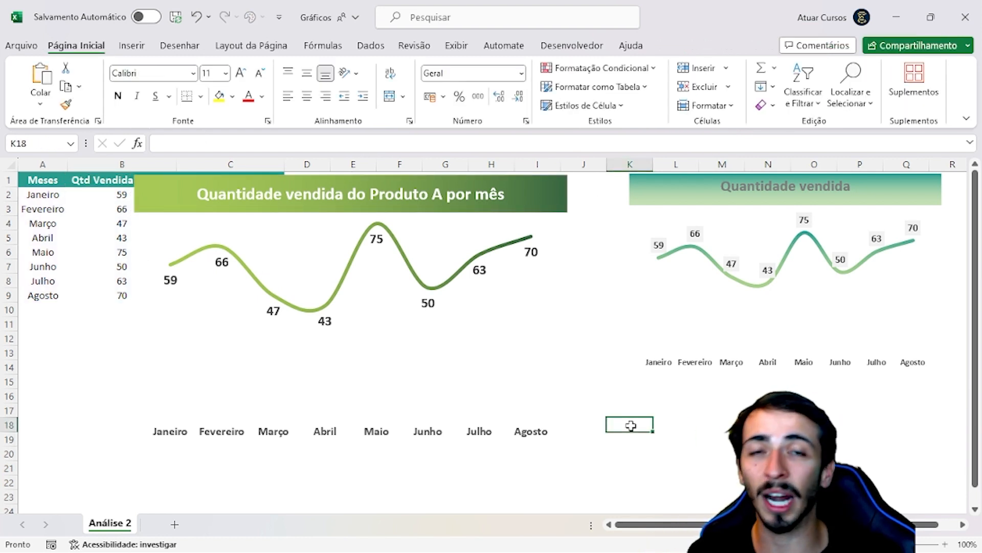
Move the chart with its title banner clear of the data table, so it spans columns H to P
left_click(265, 183)
left_click_drag(276, 182, 431, 189)
left_click_drag(422, 179, 604, 171)
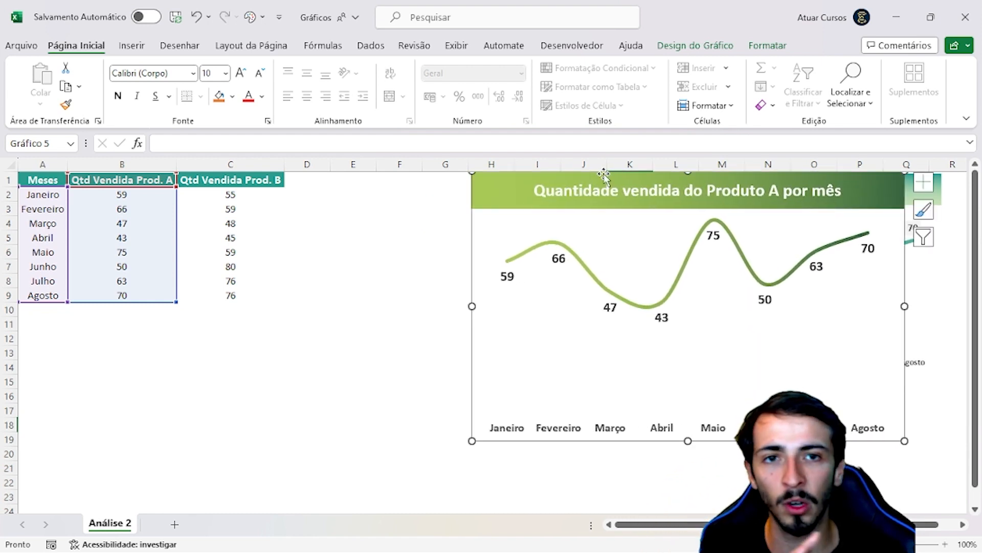
left_click(353, 238)
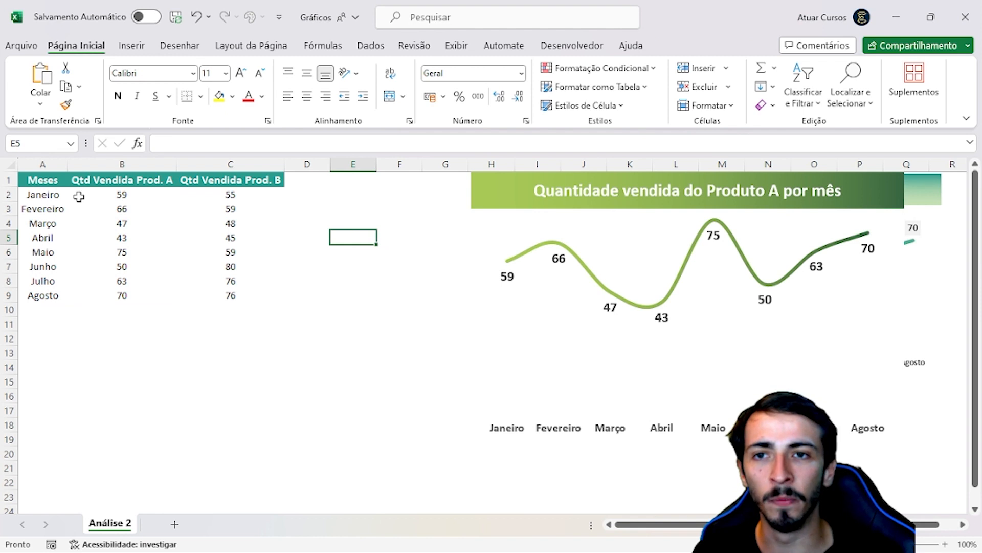
Insert a default 2D line chart from the Meses and Qtd Vendida Prod. A data in A1:B9
left_click_drag(37, 176, 120, 296)
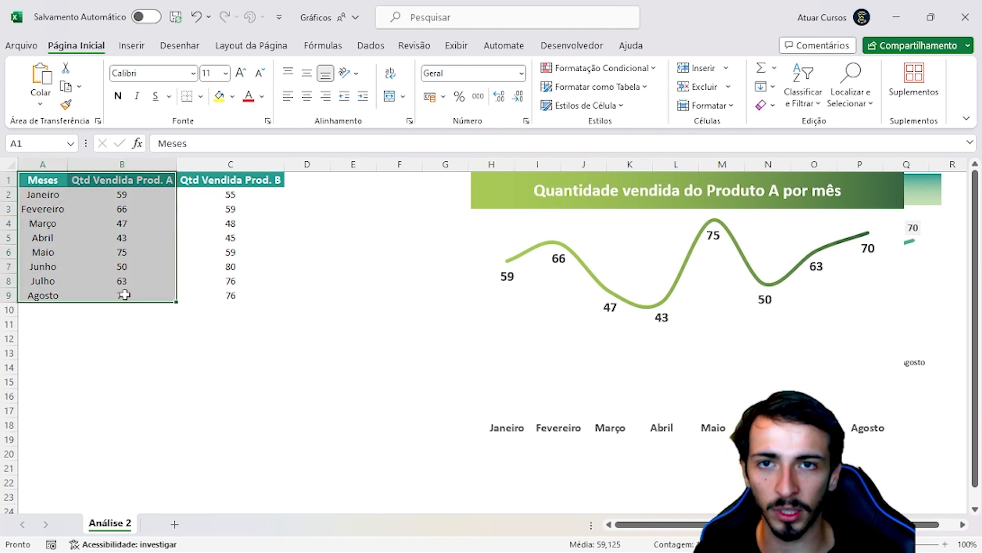
left_click(134, 46)
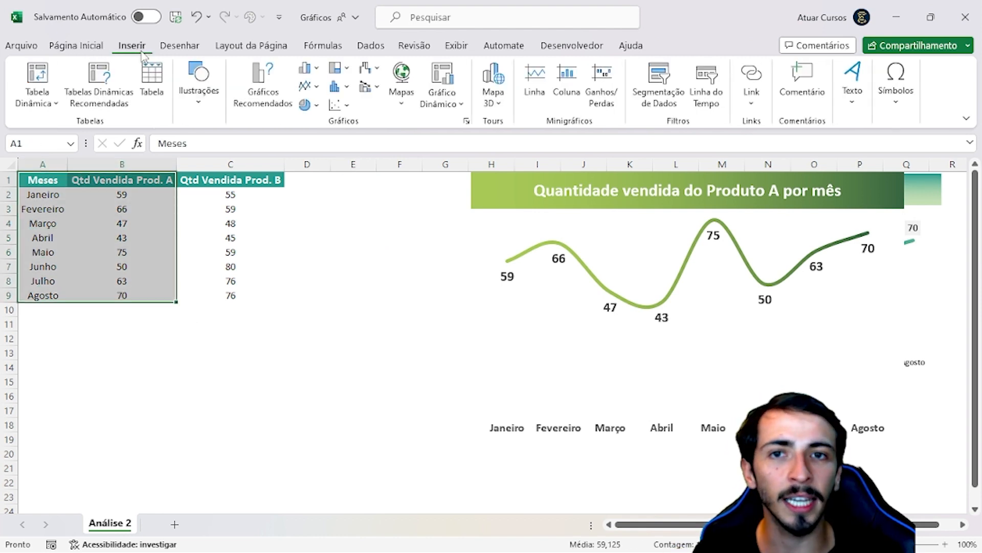
left_click(306, 86)
left_click(318, 134)
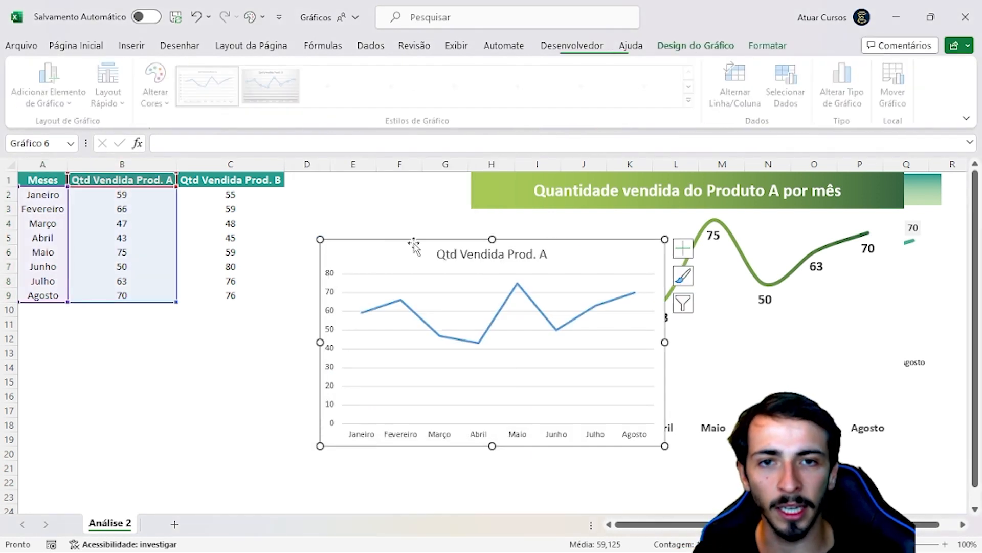
Place the new default line chart beside the styled chart and enlarge it to reach column G and row 18
left_click_drag(415, 238, 179, 174)
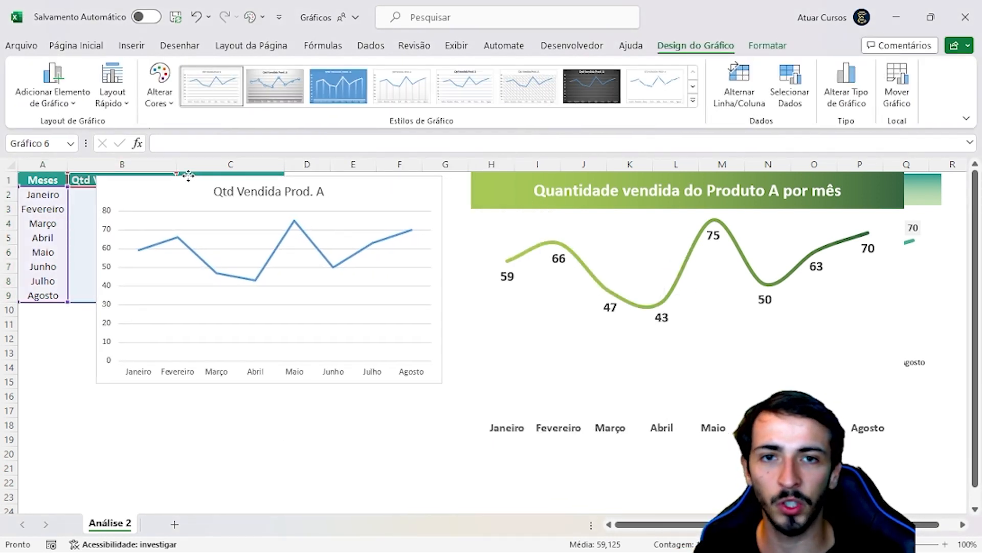
left_click_drag(428, 380, 452, 430)
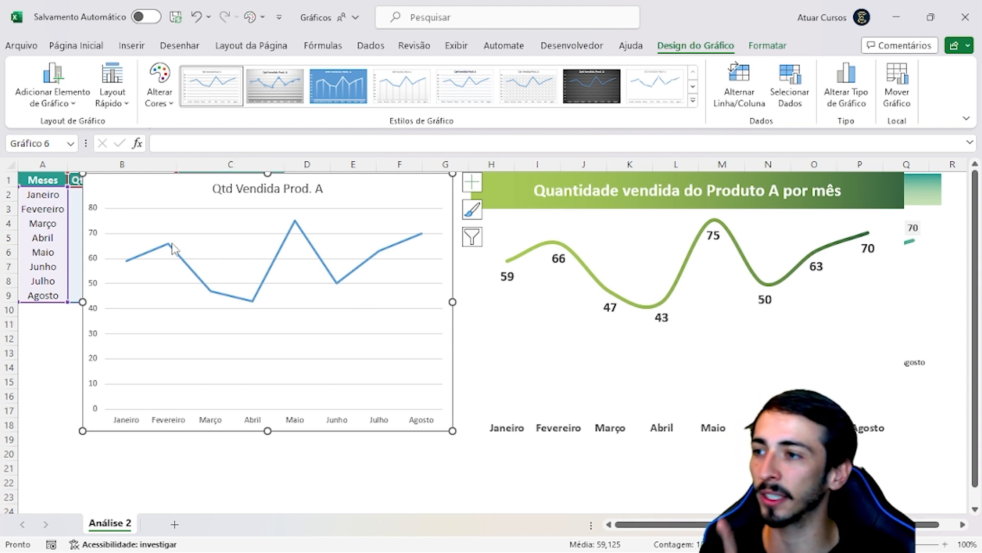
mouse_move(173, 248)
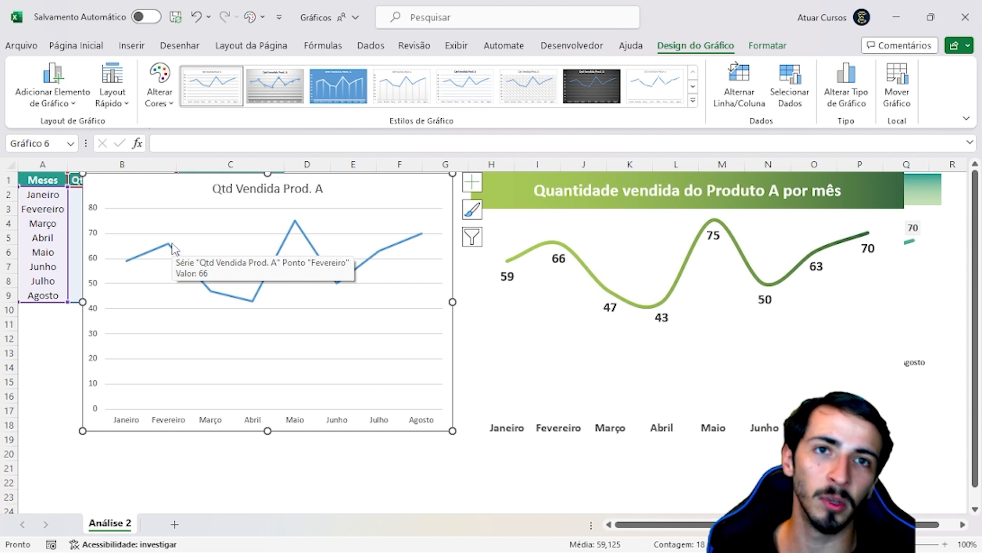
mouse_move(285, 265)
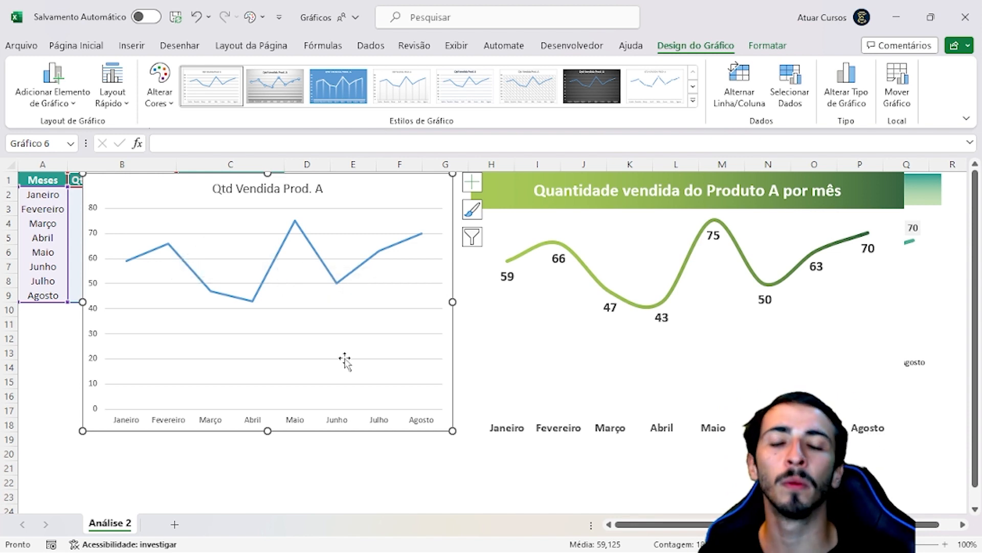
left_click(396, 455)
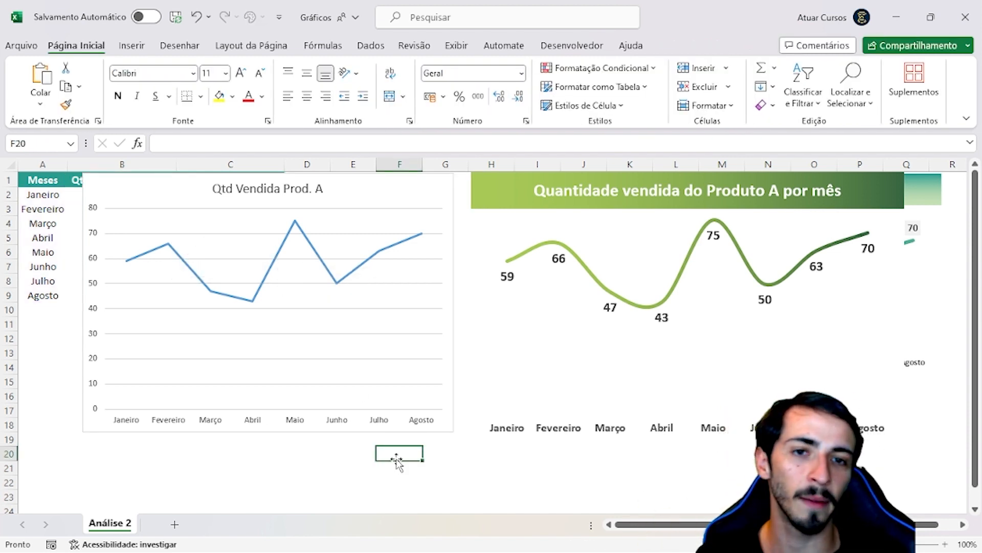